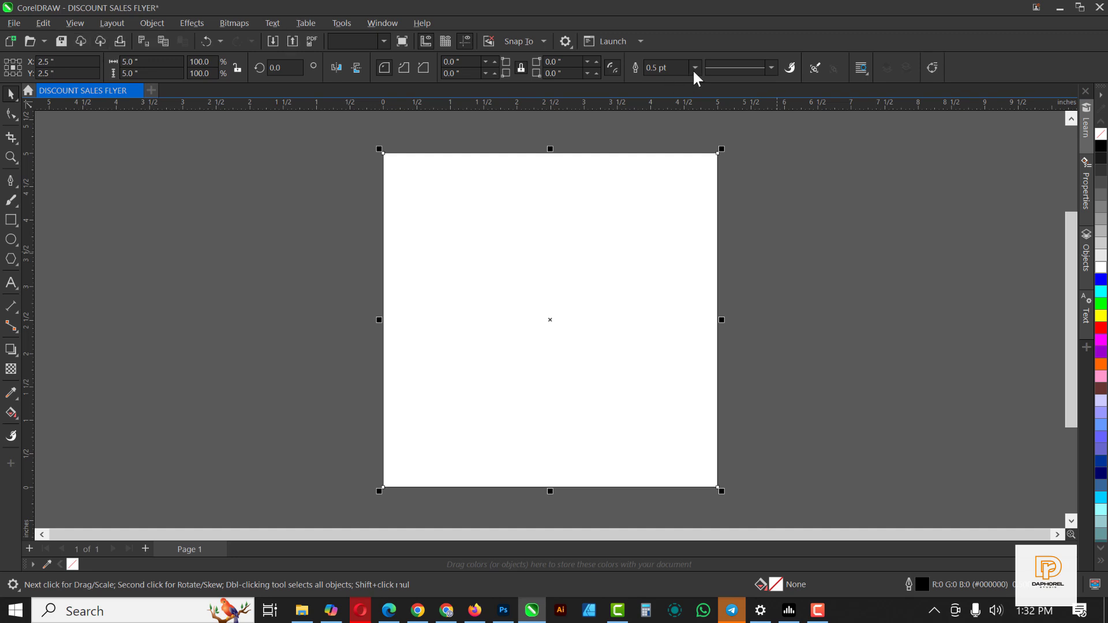
Remove the page-sized rectangle's outline by setting Outline Width to None
left_click(694, 66)
left_click(670, 82)
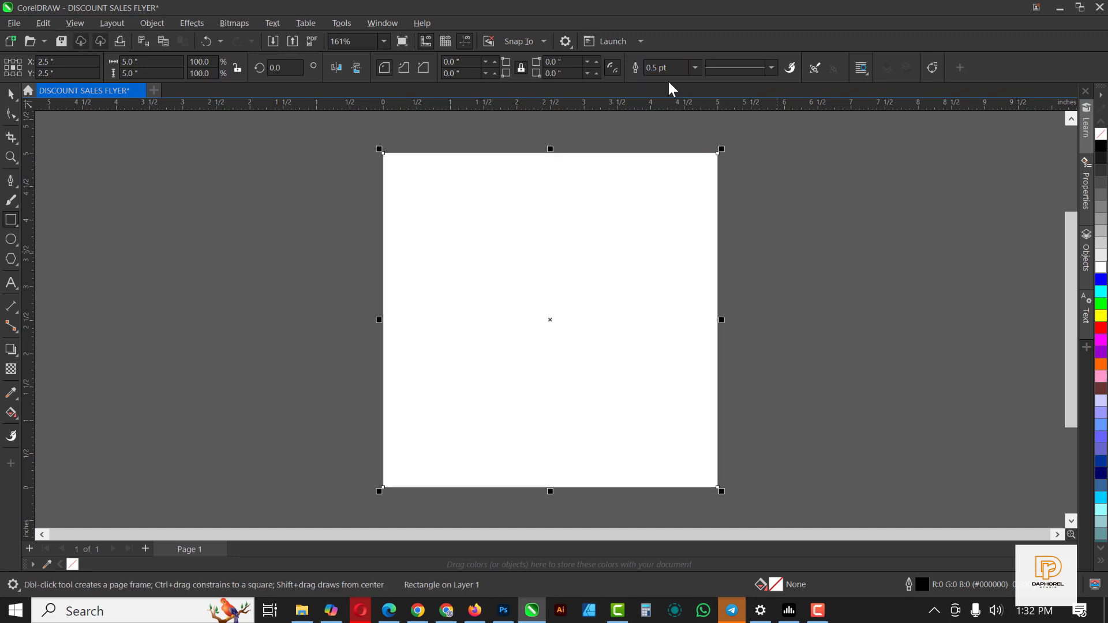
left_click(692, 66)
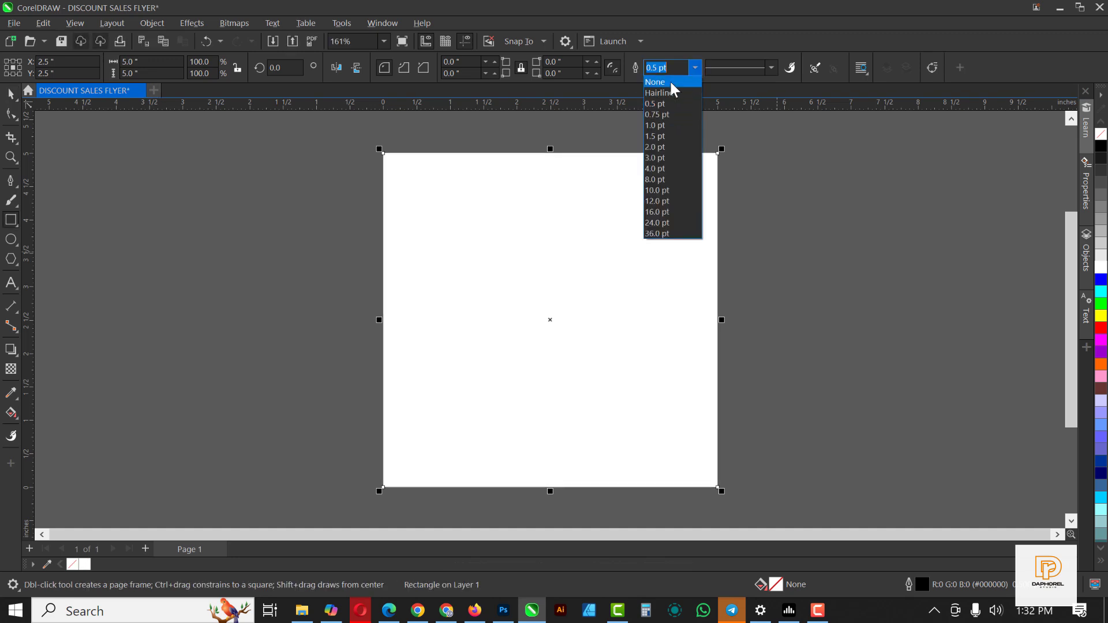
left_click(669, 81)
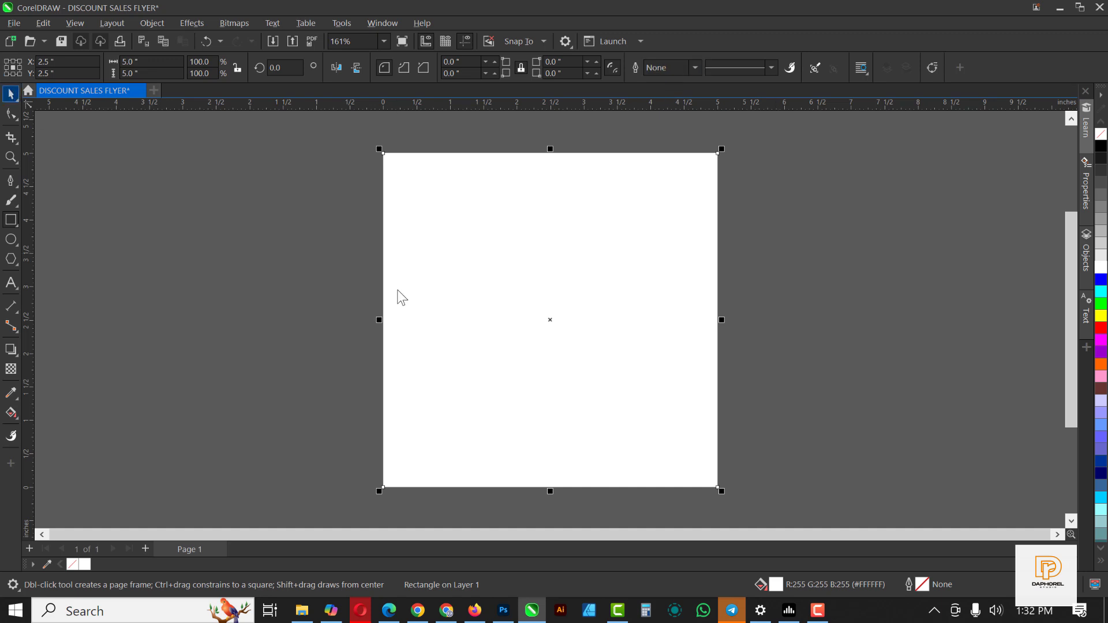
Undo an accidental rectangle copy and reselect the white square
left_click_drag(513, 252, 793, 263)
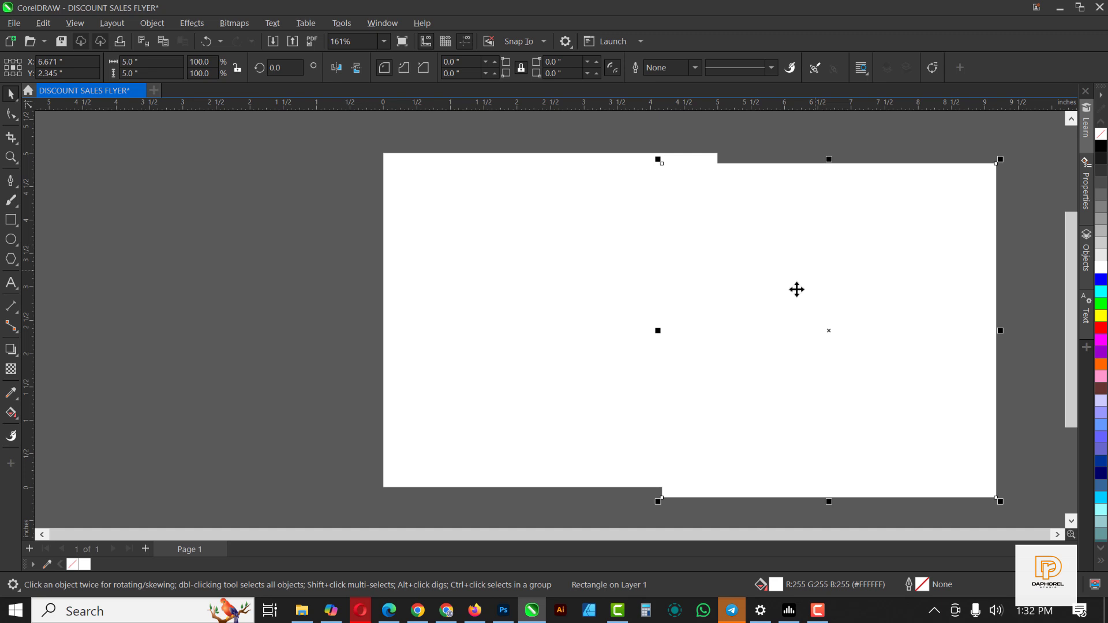
key("ctrl+z")
left_click(782, 281)
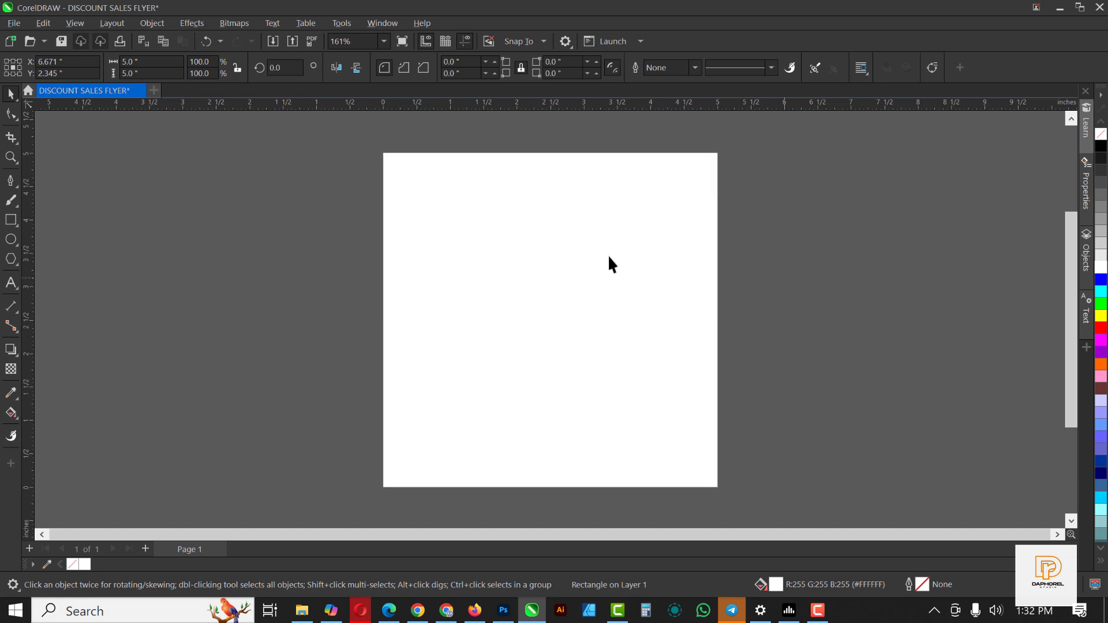
left_click(611, 262)
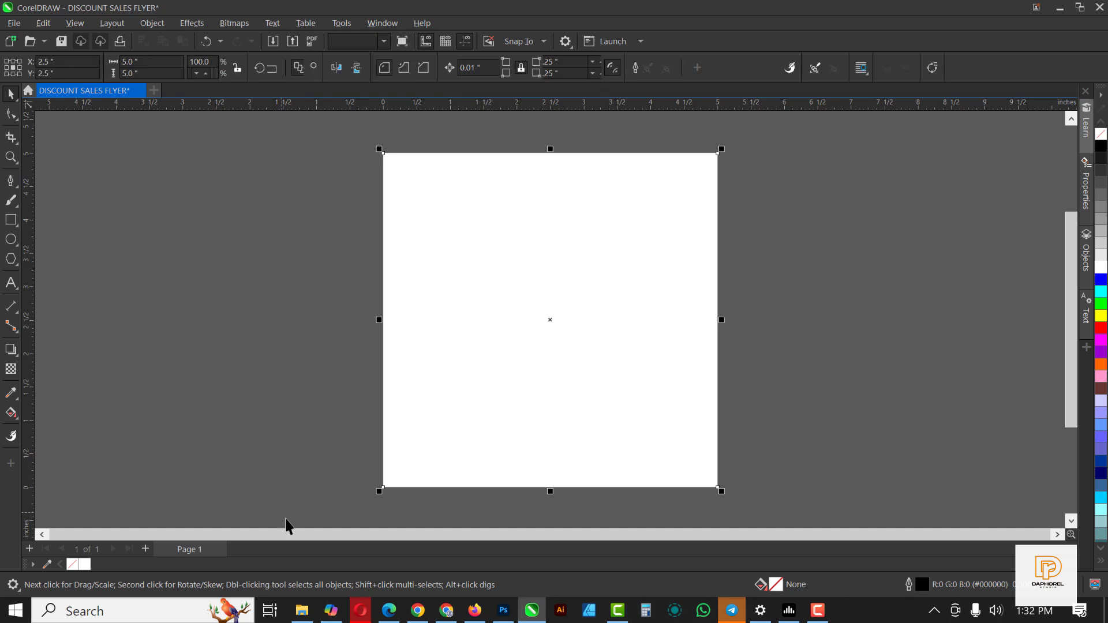
left_click(815, 615)
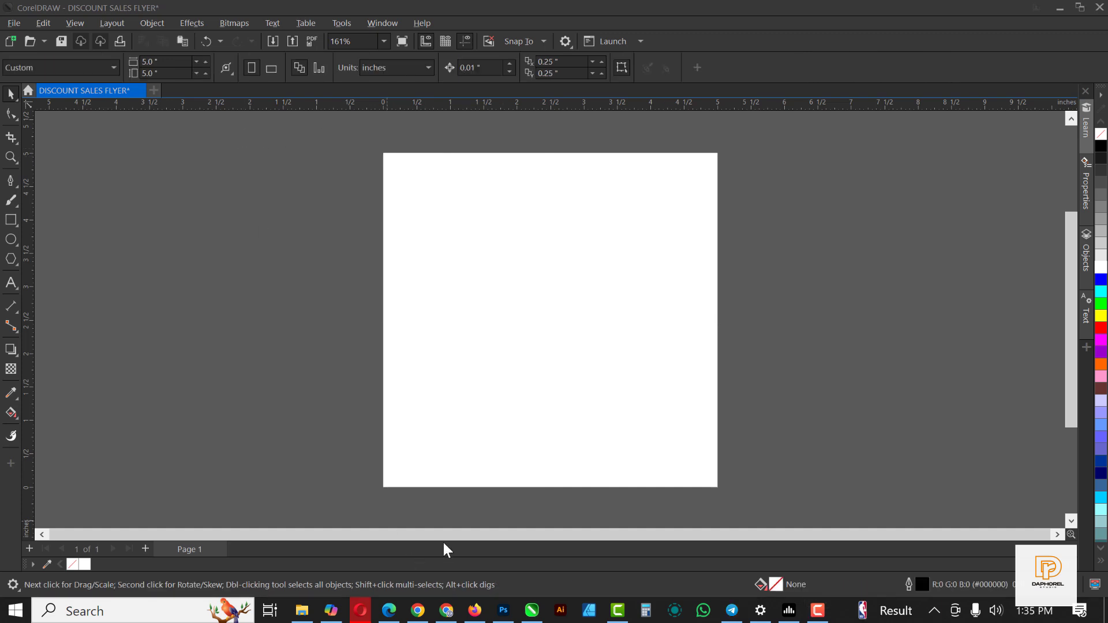
Import the purple abstract background image from the OFFER folder into the flyer
left_click(301, 610)
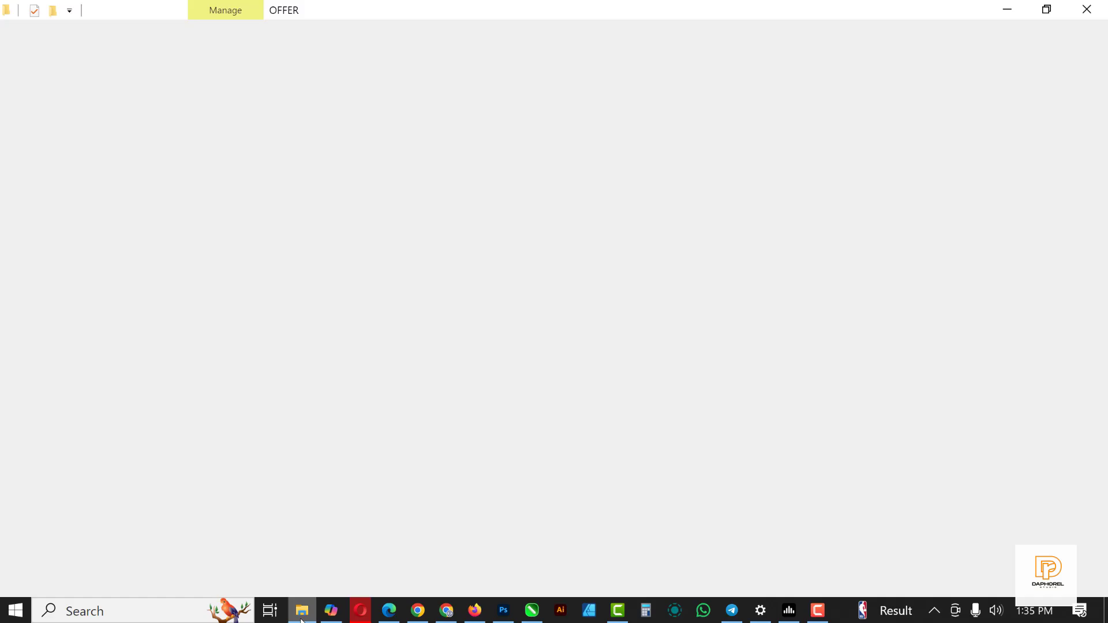
left_click_drag(189, 107, 815, 240)
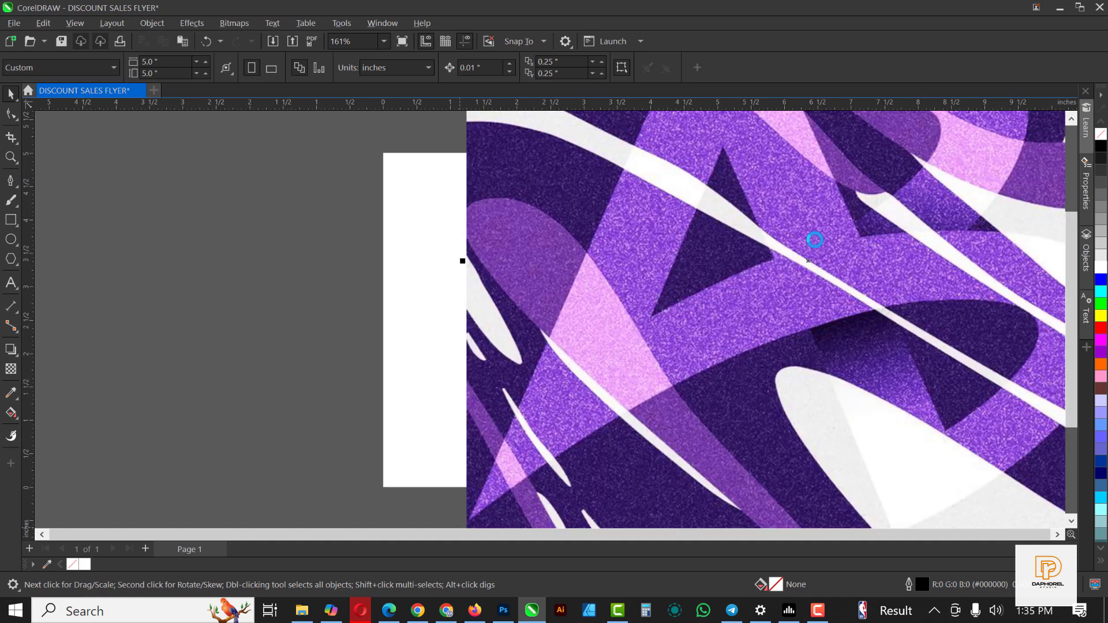
scroll(686, 248, "down", 1)
scroll(686, 248, "down", 2)
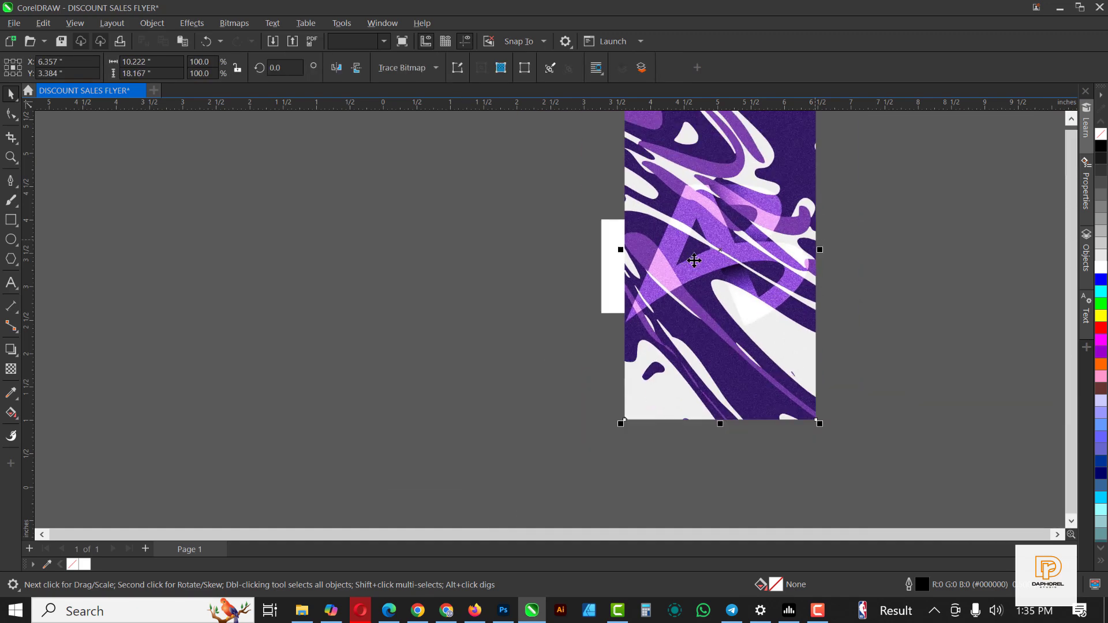
Scale the purple image to 32% and move it over the white square's right side
left_click_drag(818, 423, 779, 310)
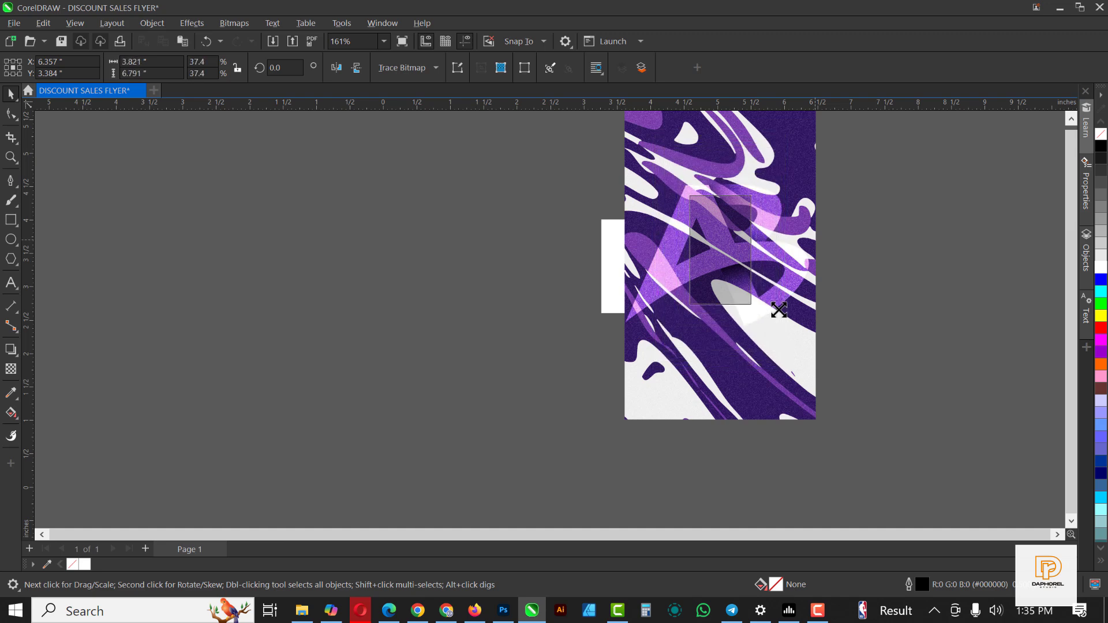
left_click_drag(773, 367, 773, 366)
left_click_drag(723, 263, 679, 295)
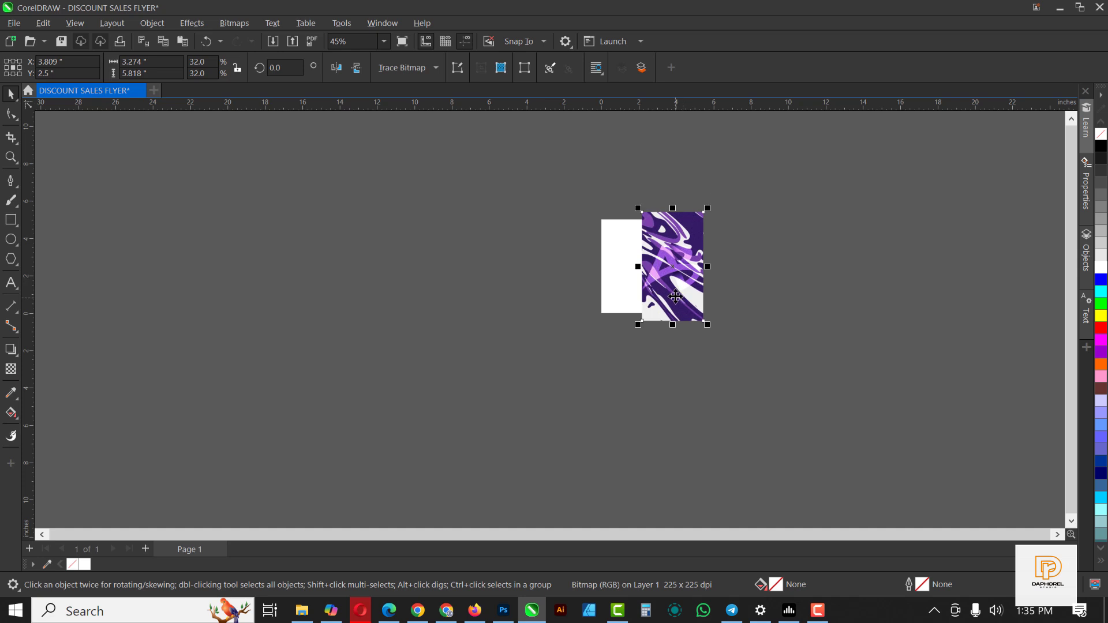
scroll(676, 296, "up", 2)
scroll(676, 296, "up", 1)
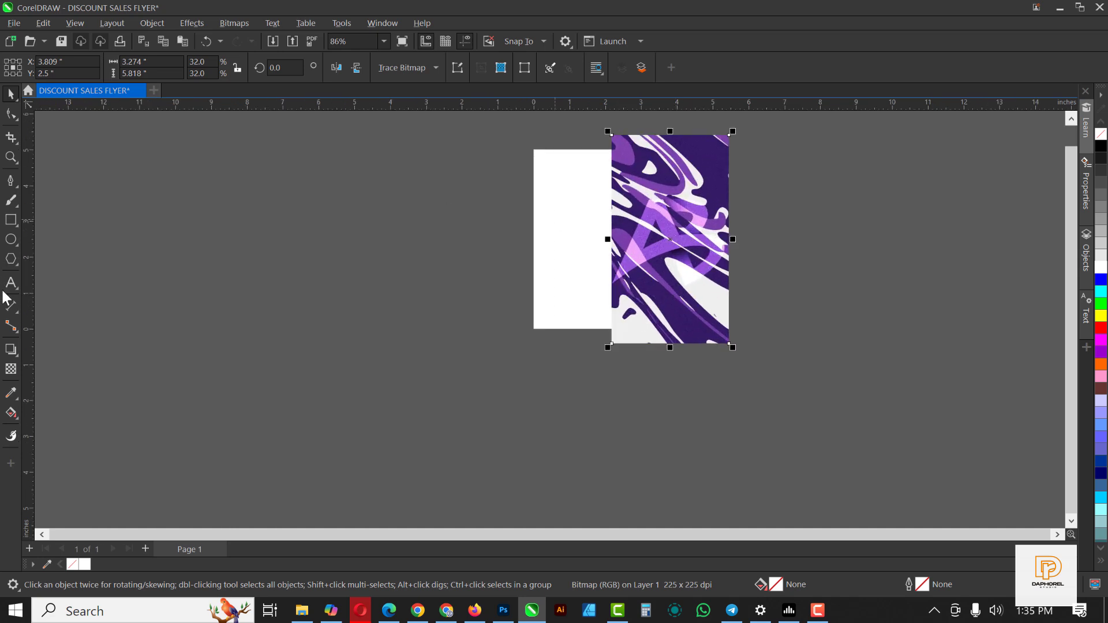
Fade the purple image's left edge with a linear transparency and move it right of the square
left_click(11, 373)
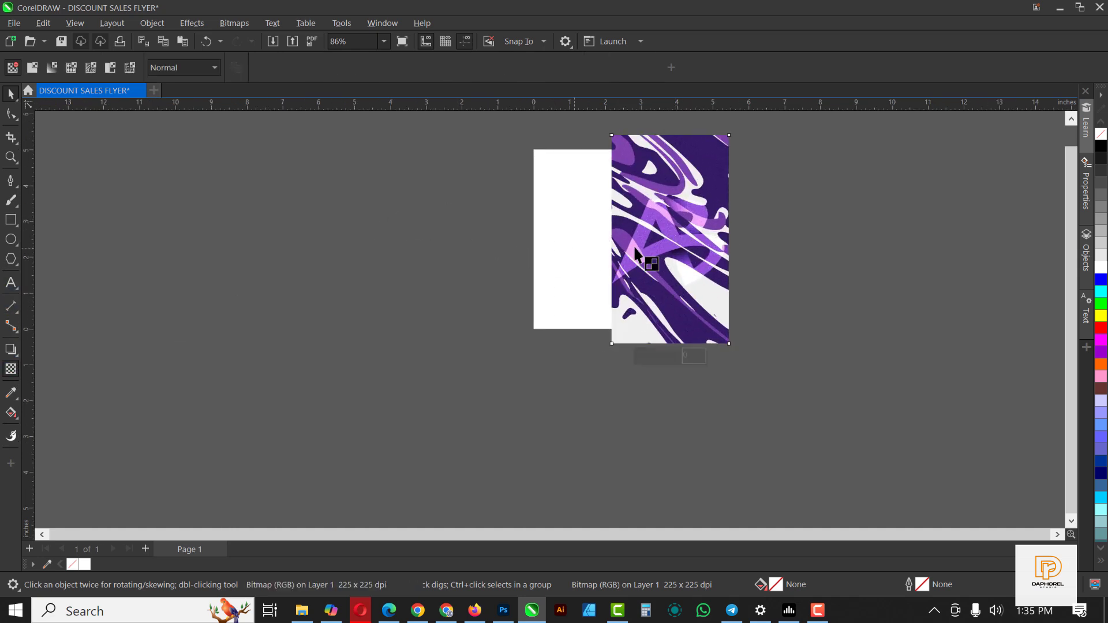
left_click_drag(646, 248, 611, 245)
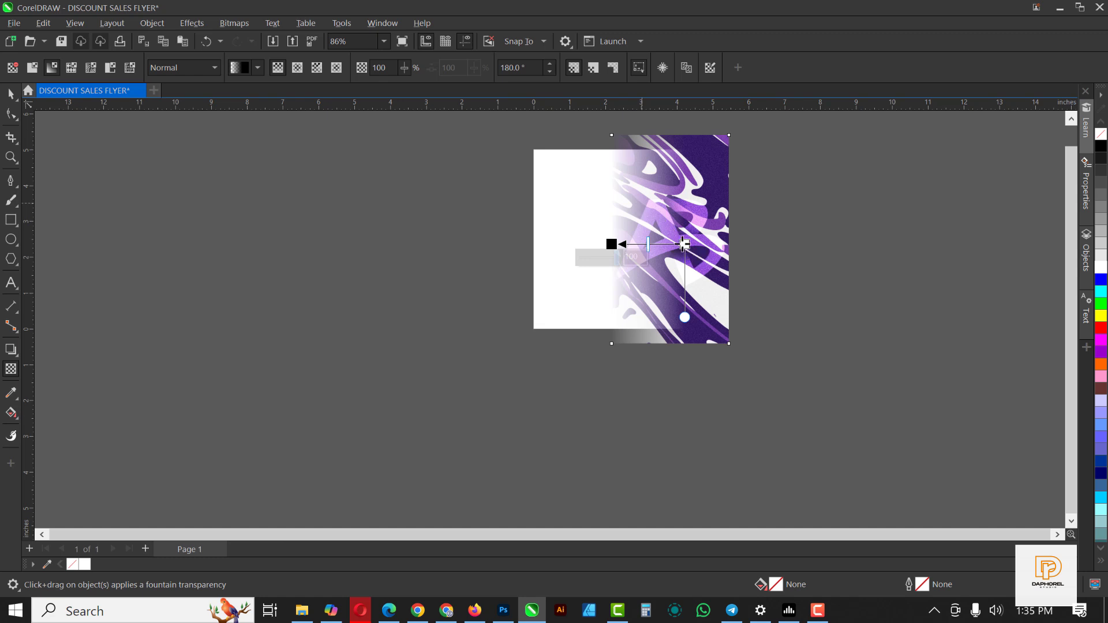
left_click_drag(684, 245, 694, 245)
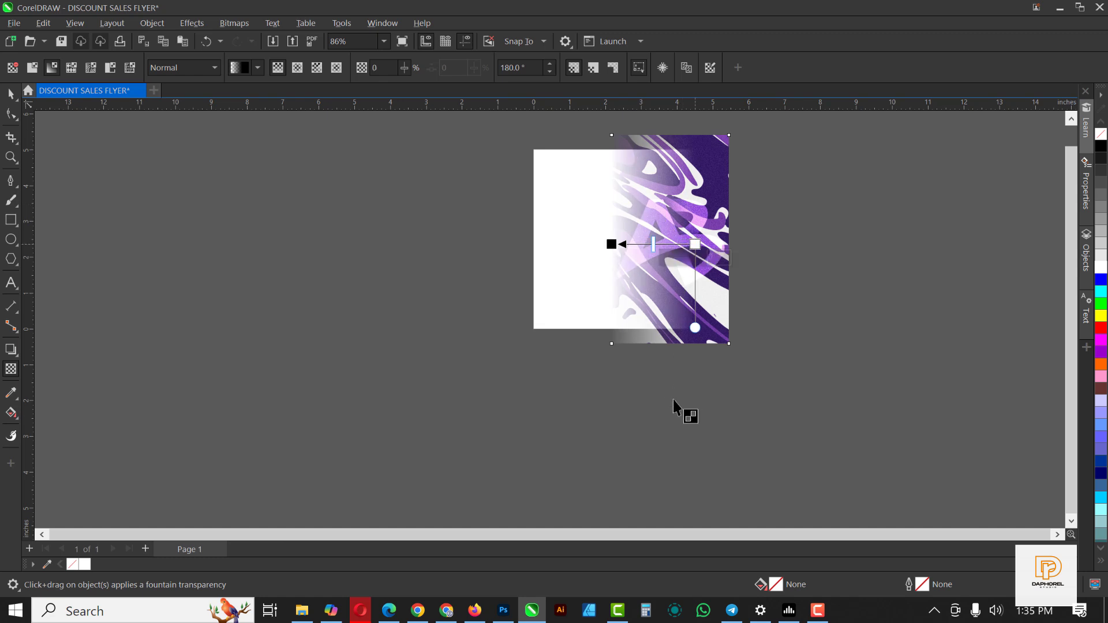
key("space")
left_click_drag(658, 220, 814, 231)
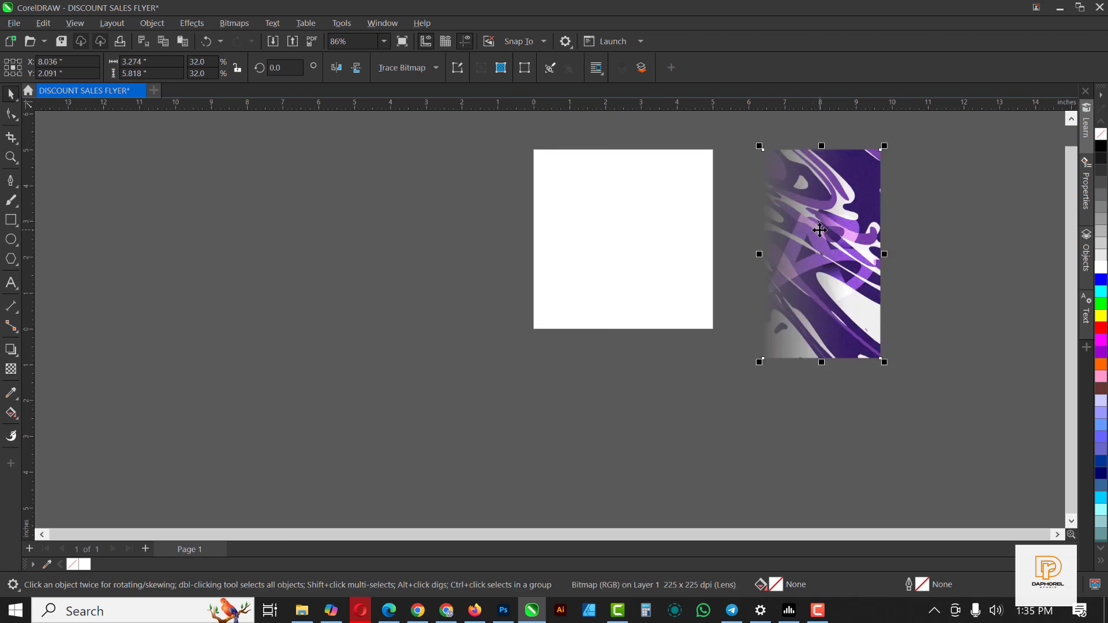
PowerClip the faded purple image inside the white square
right_click(819, 230)
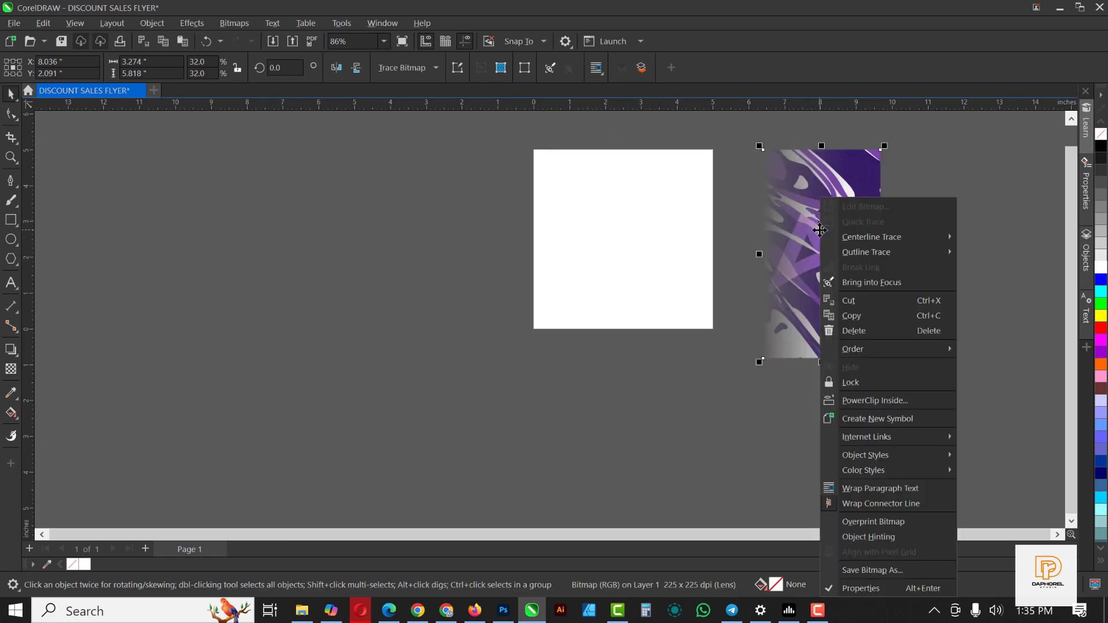
left_click(876, 400)
left_click(621, 245)
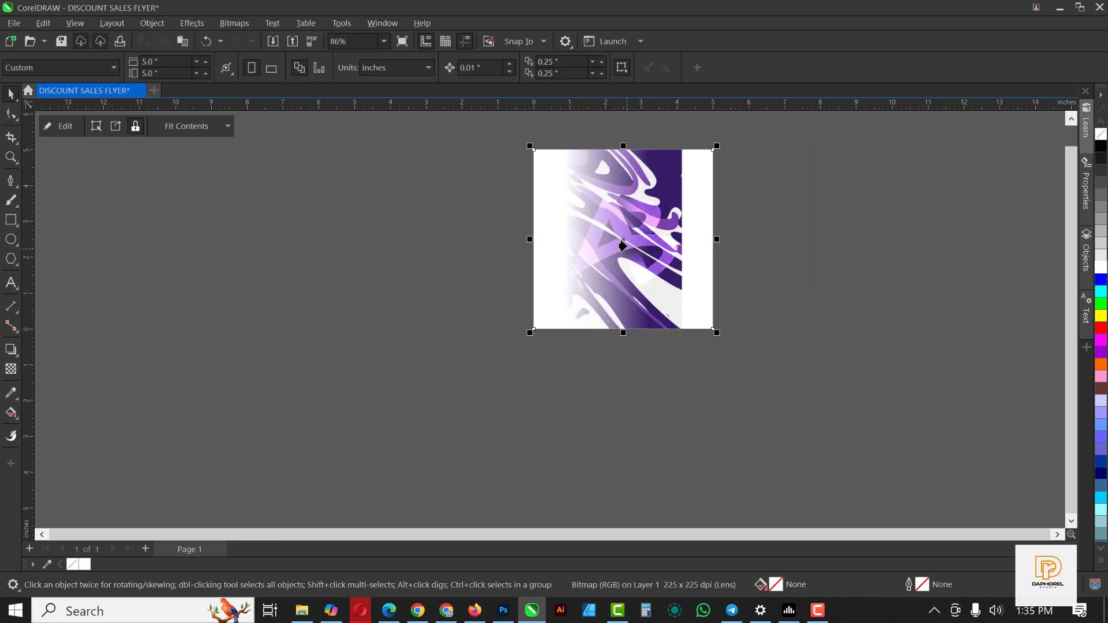
Reposition the clipped image so it fills the square's right half, then zoom to fit the page
left_click(65, 127)
left_click(634, 219)
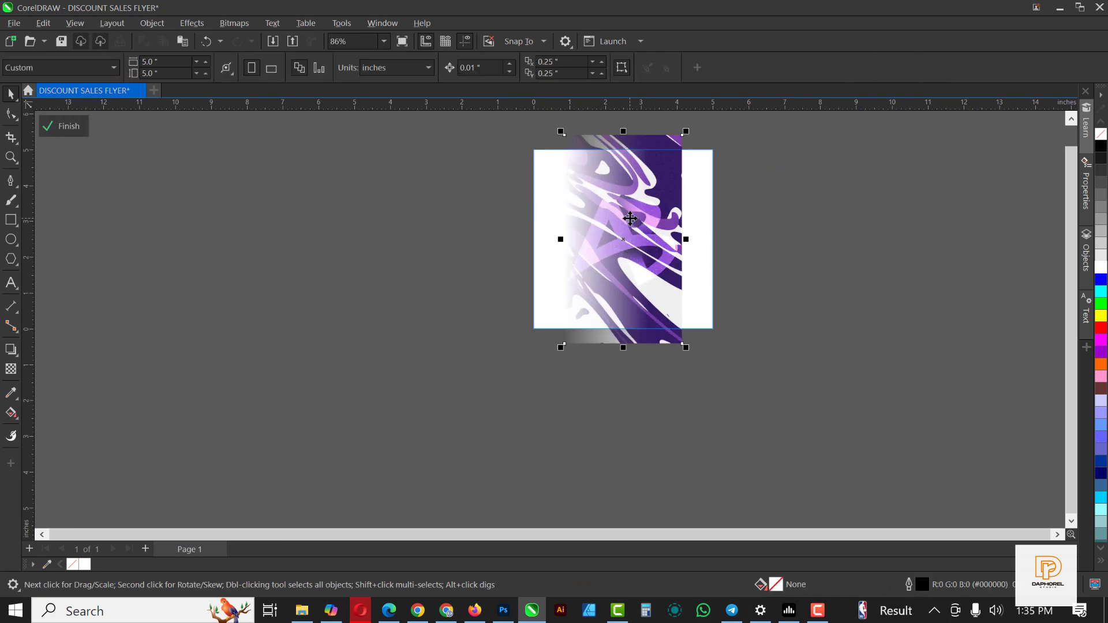
mouse_move(638, 222)
left_mouse_down()
mouse_move(671, 224)
mouse_move(668, 241)
mouse_move(701, 269)
left_mouse_up()
left_click(604, 248)
left_click(829, 293)
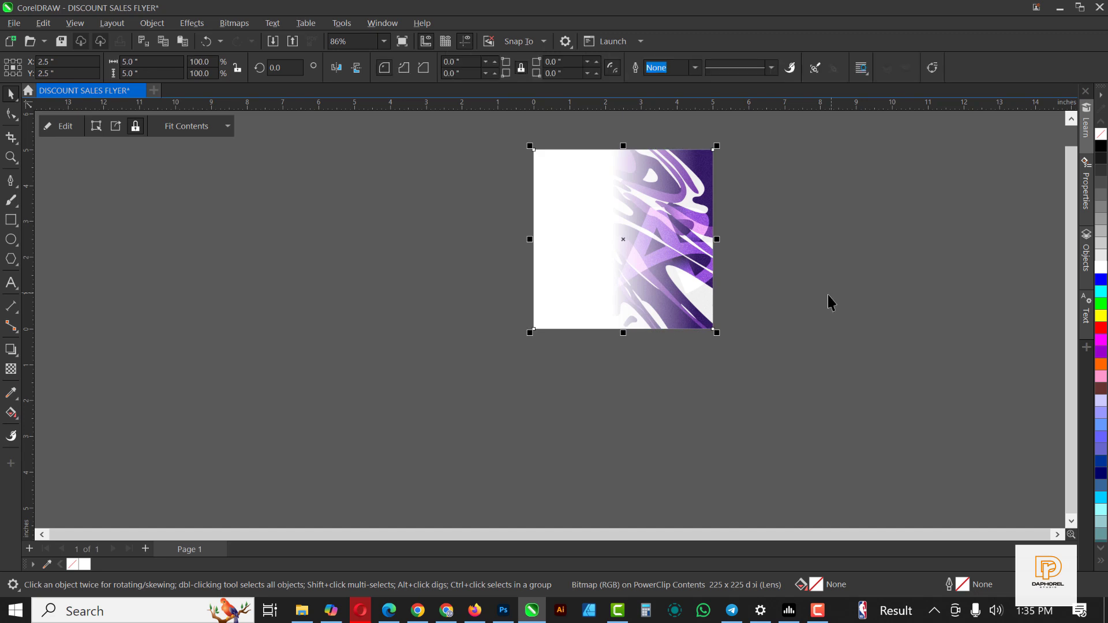
left_click(808, 299)
key("shift+F4")
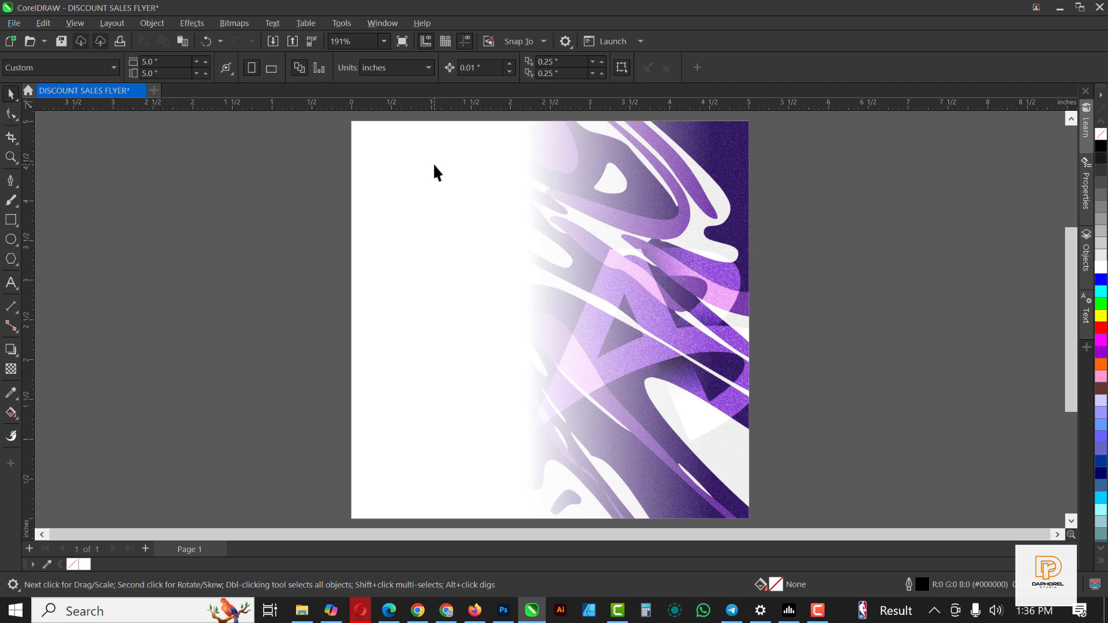
left_click(623, 214)
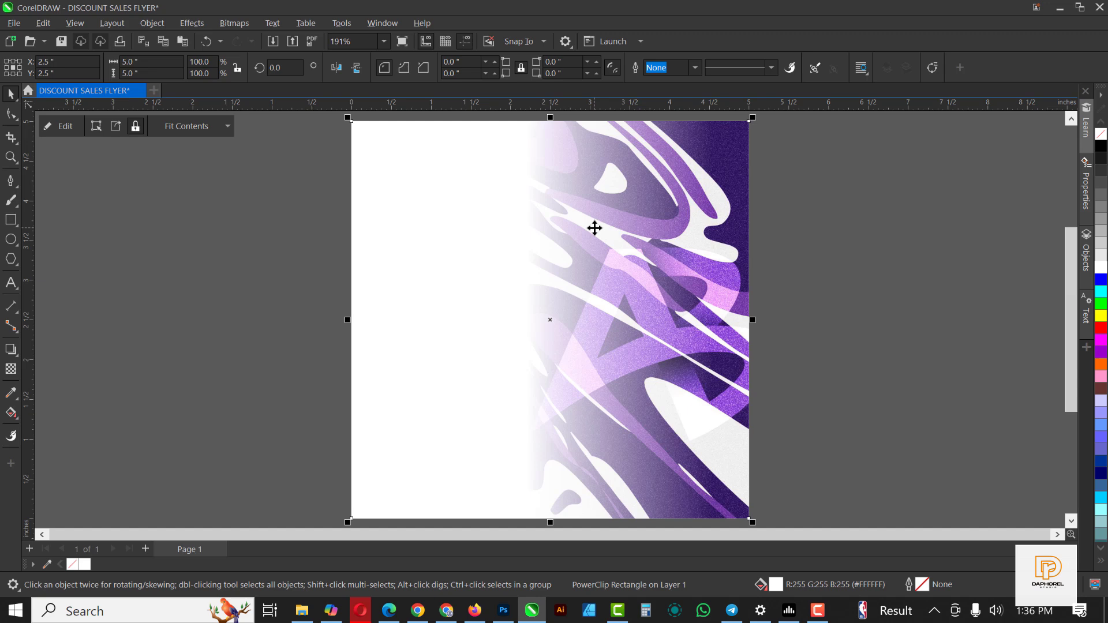
left_click(132, 226)
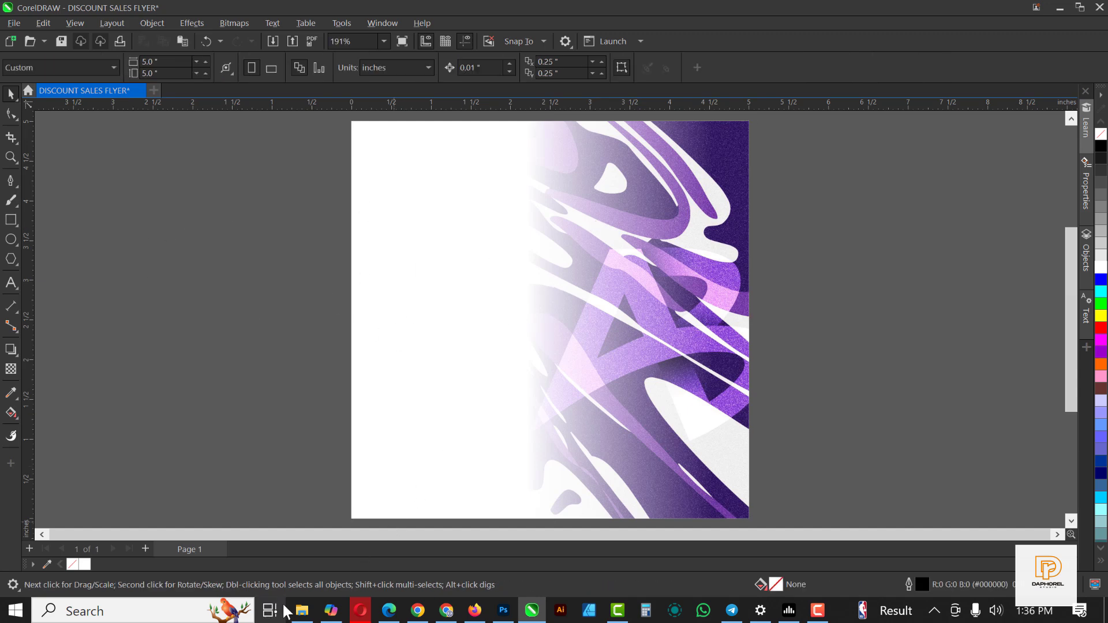
Select the three model photos in the OFFER folder and drag them into CorelDRAW
left_click(302, 611)
left_click(496, 134)
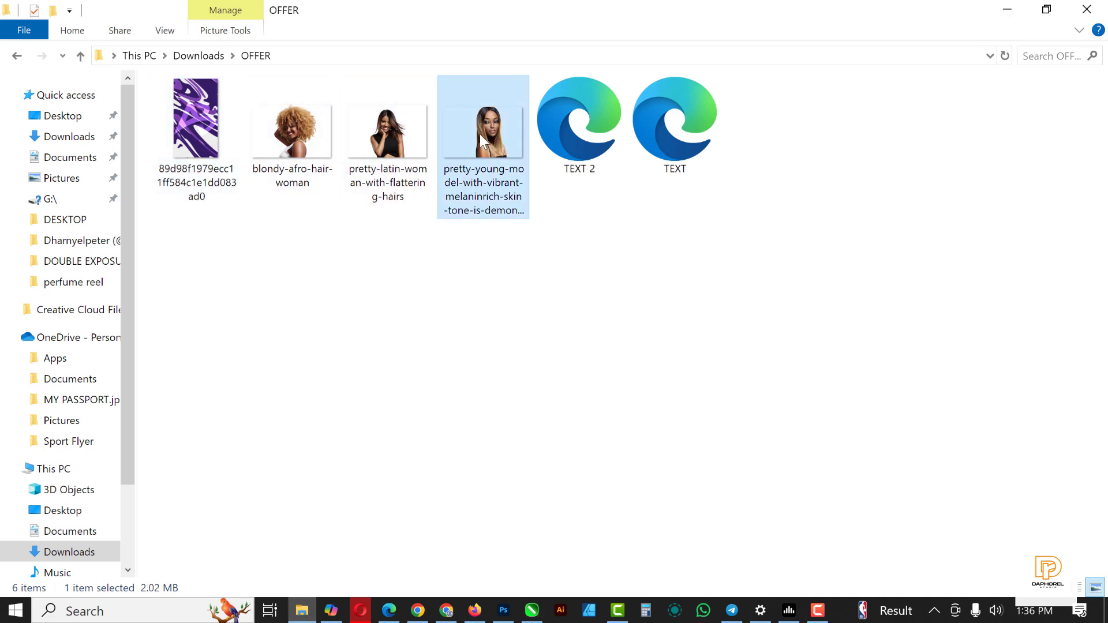
left_click(376, 137, "ctrl")
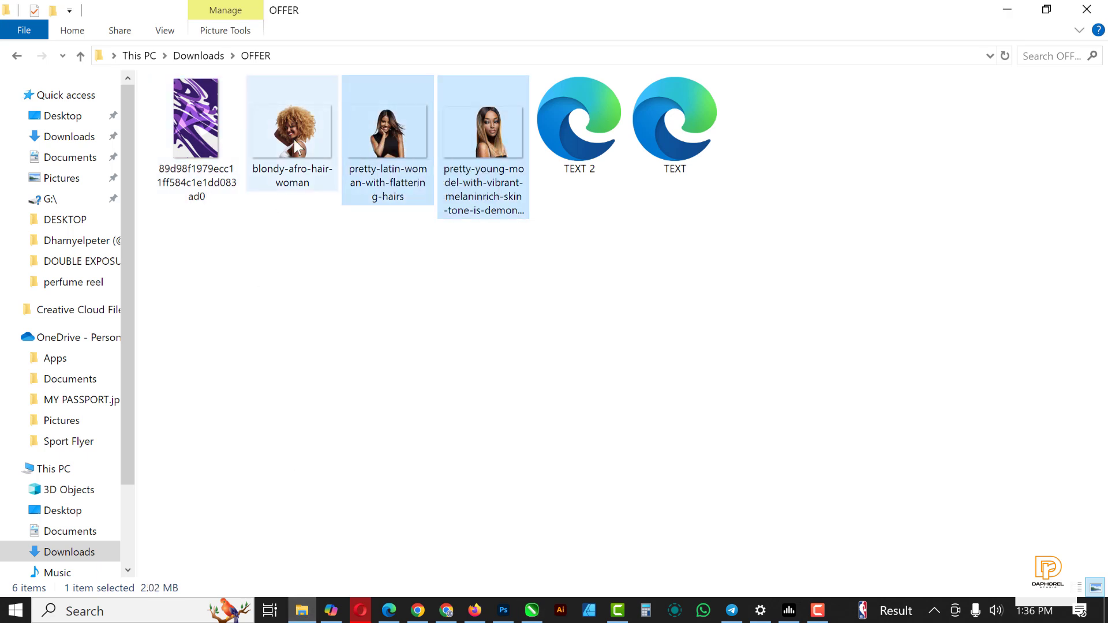
left_click(293, 139, "ctrl")
left_click_drag(496, 165, 179, 248)
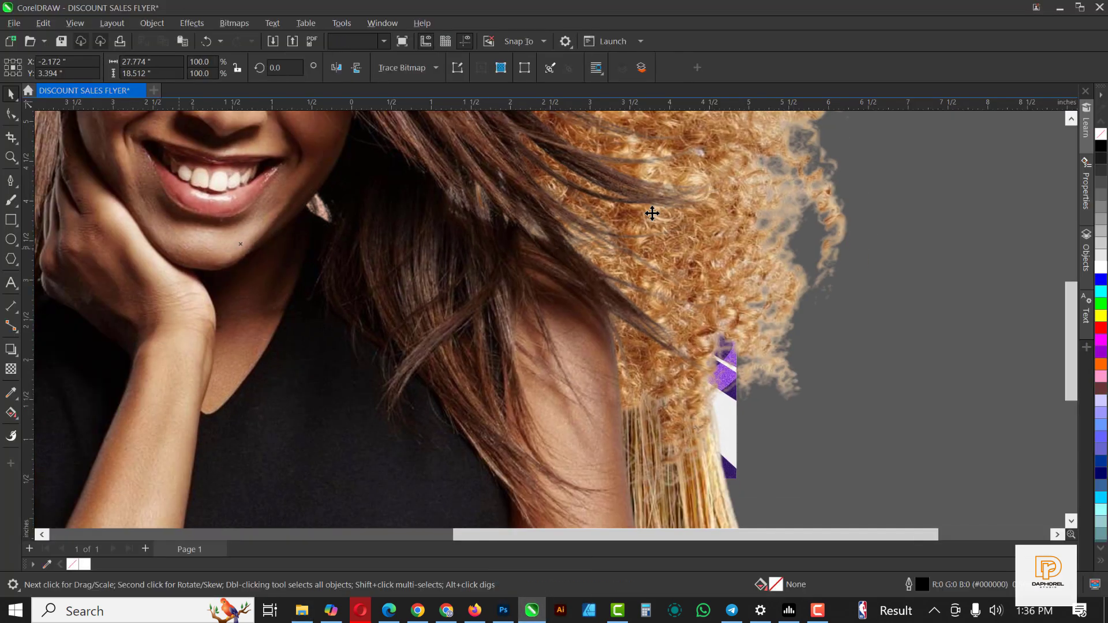
Shrink the model photos to 32.6% and spread the black-top and curly-haired photos apart
scroll(650, 215, "down", 5)
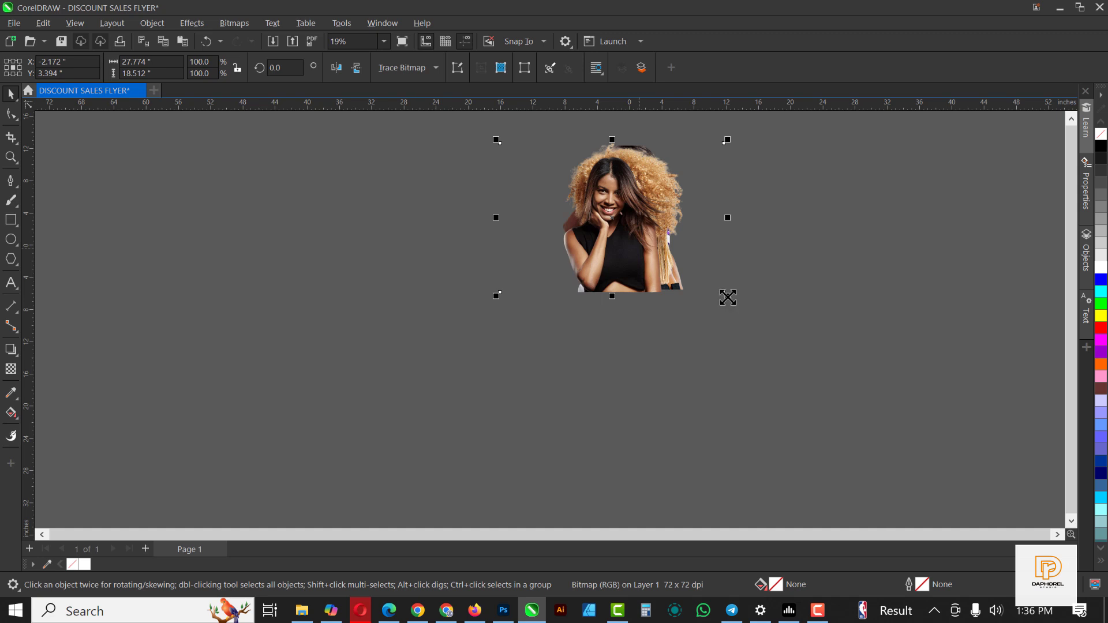
left_click_drag(728, 298, 652, 245)
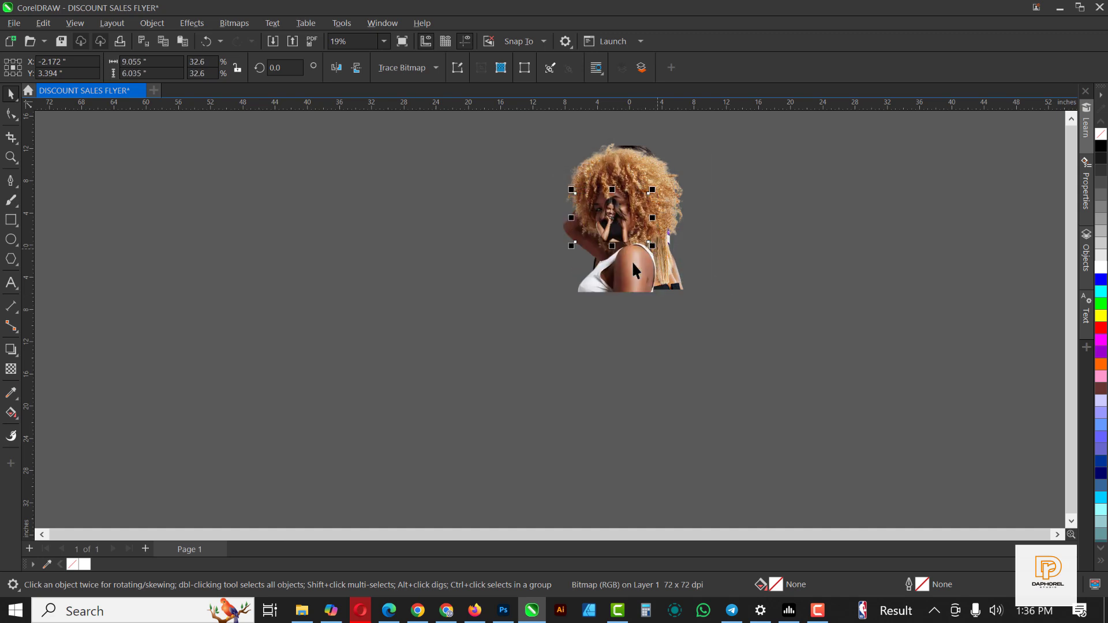
key("ctrl+z")
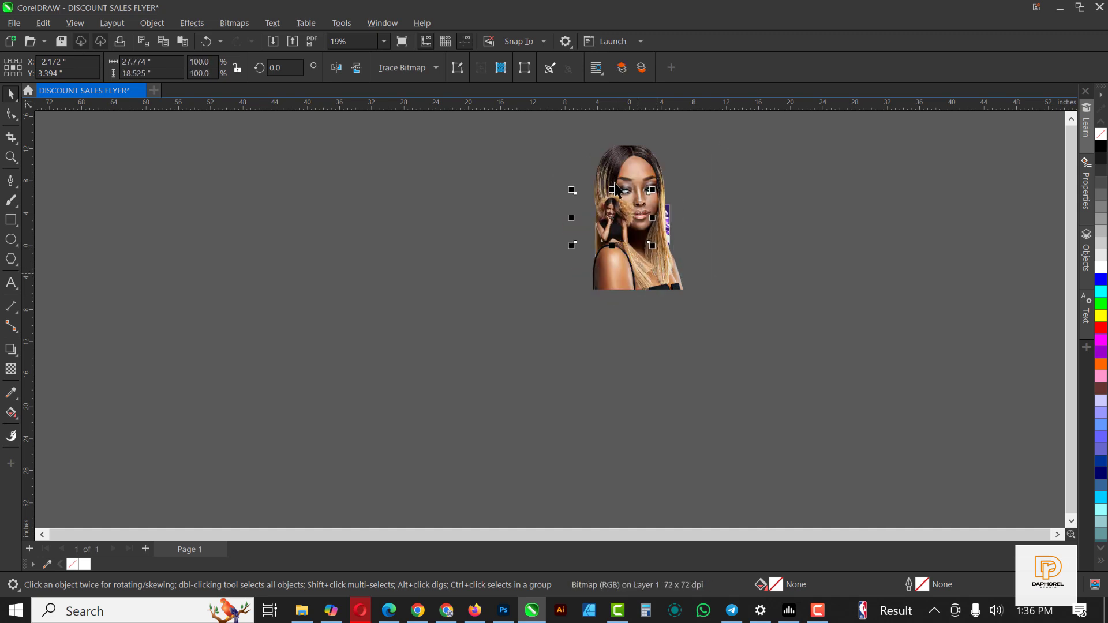
key("ctrl+shift+z")
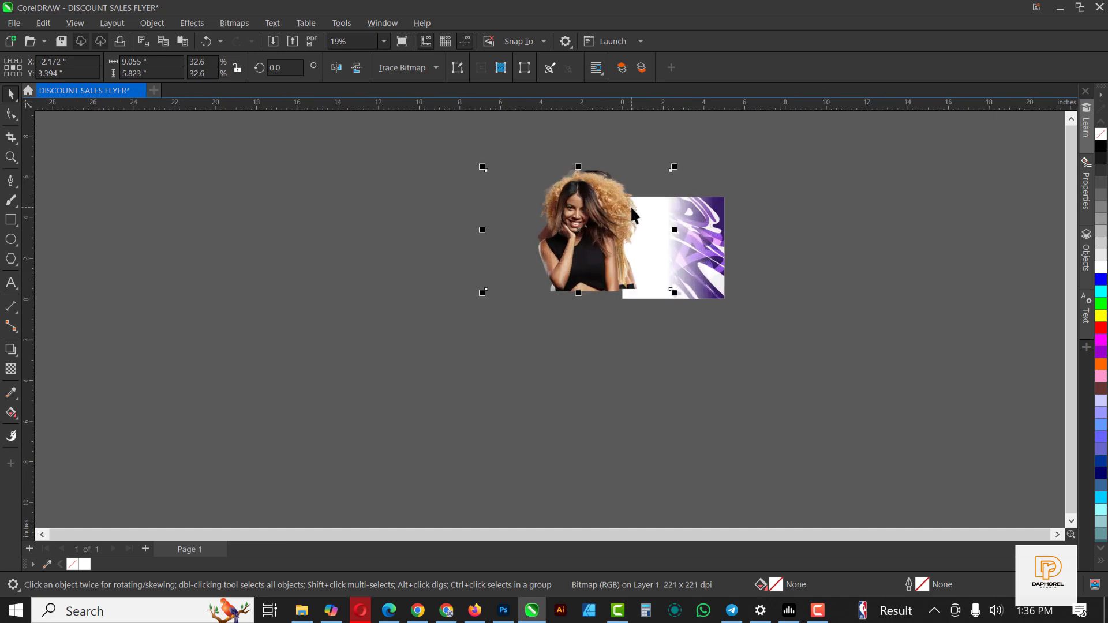
scroll(630, 205, "up", 1)
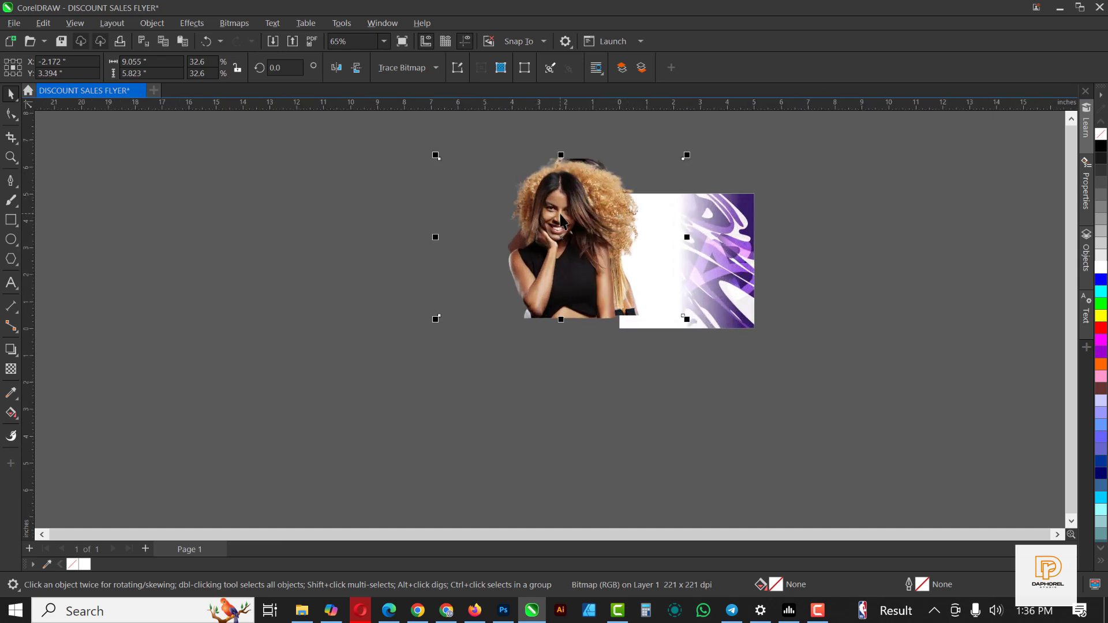
left_click_drag(560, 214, 840, 246)
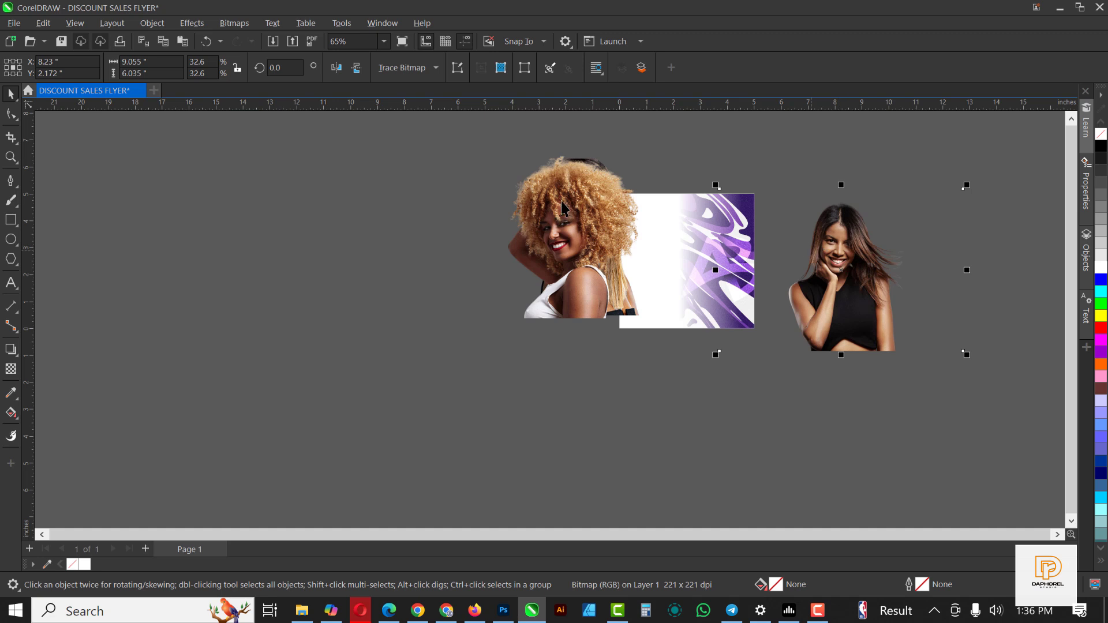
left_click_drag(562, 207, 395, 252)
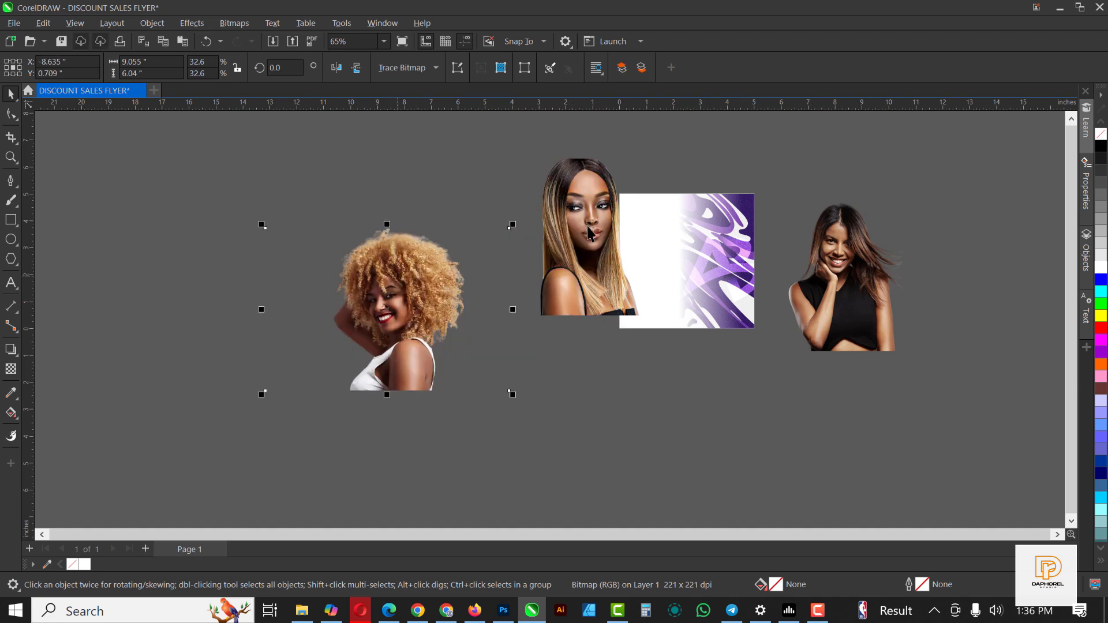
Resize the straight-haired model and place her on the purple background's right side
left_click_drag(588, 233, 722, 256)
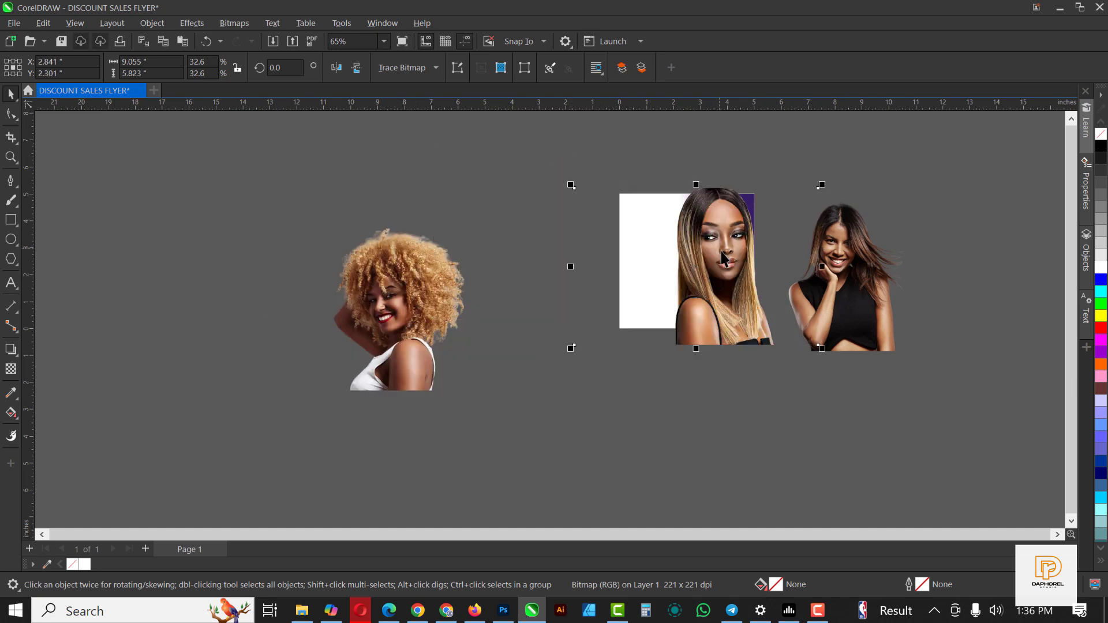
left_click_drag(822, 349, 749, 302)
scroll(718, 243, "up", 2)
mouse_move(718, 243)
left_mouse_down()
mouse_move(733, 250)
mouse_move(729, 226)
left_mouse_up()
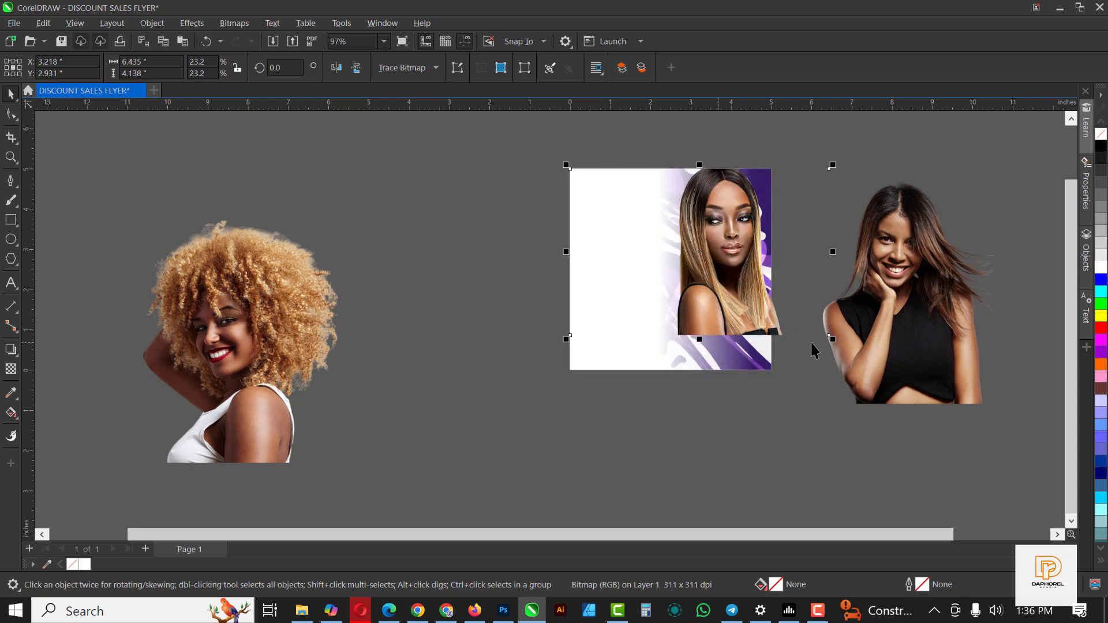
left_click_drag(832, 338, 858, 355)
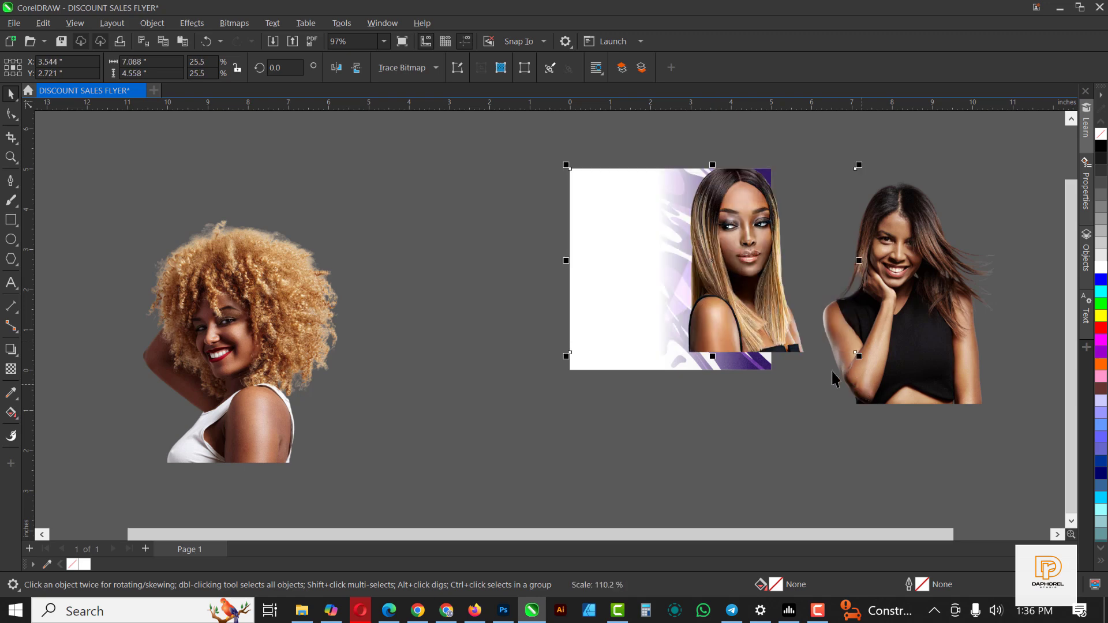
left_click_drag(737, 269, 712, 214)
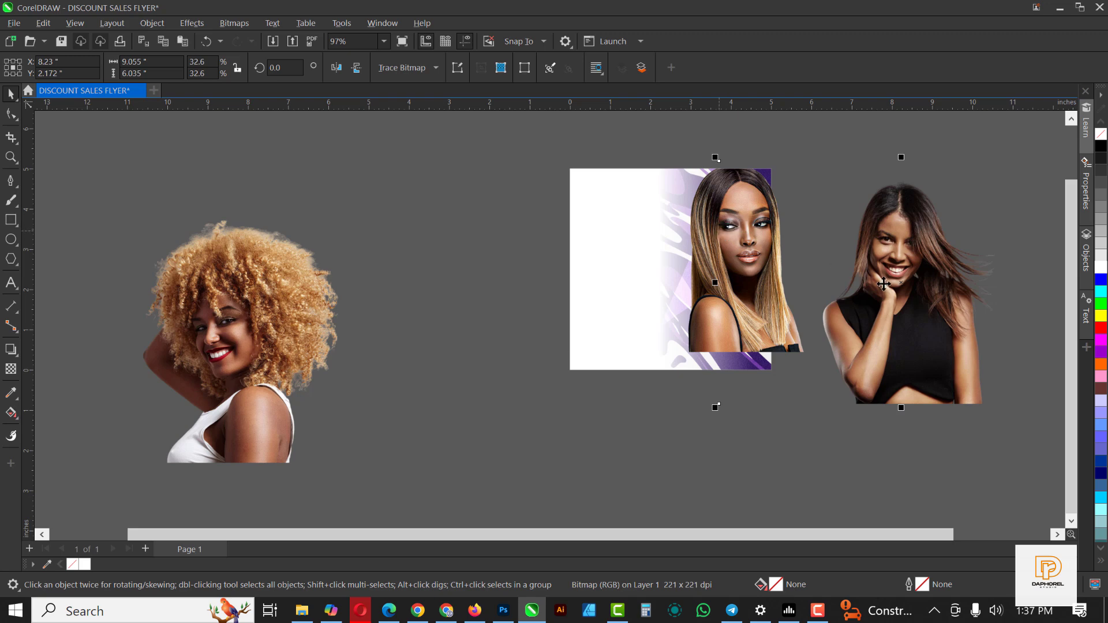
key("ctrl+z")
left_click_drag(738, 261, 720, 260)
scroll(753, 320, "up", 2)
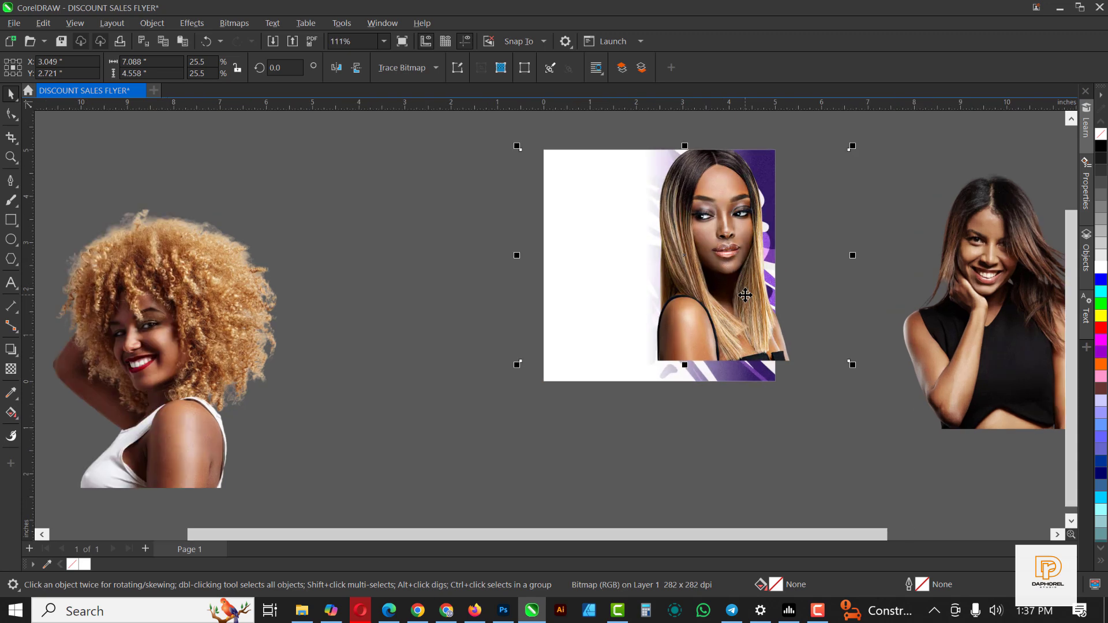
Fade the bottom of the straight-haired model's photo with a fountain transparency
left_click(11, 368)
left_click_drag(723, 314, 723, 370)
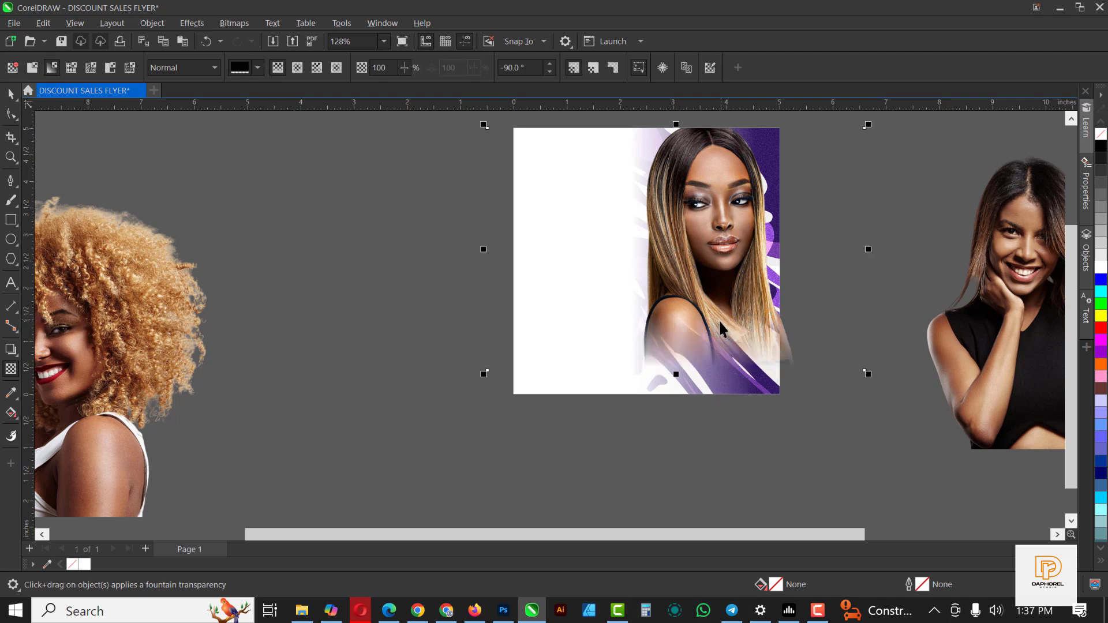
key("space")
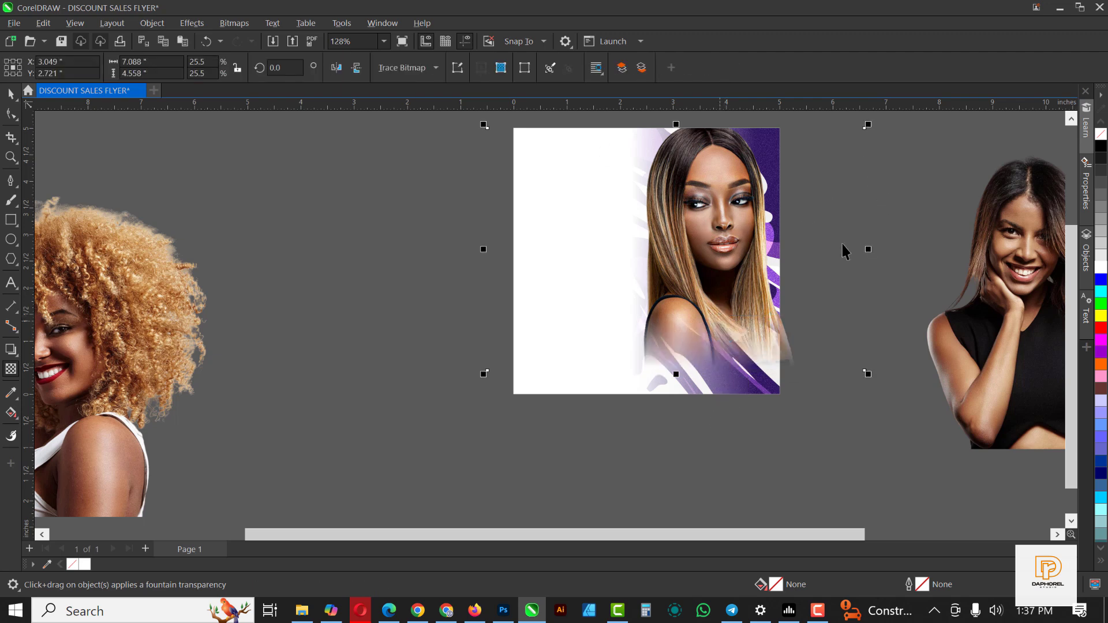
Crop the straight-haired model's photo to 3.338 × 4.558 inches within the square
left_click(7, 94)
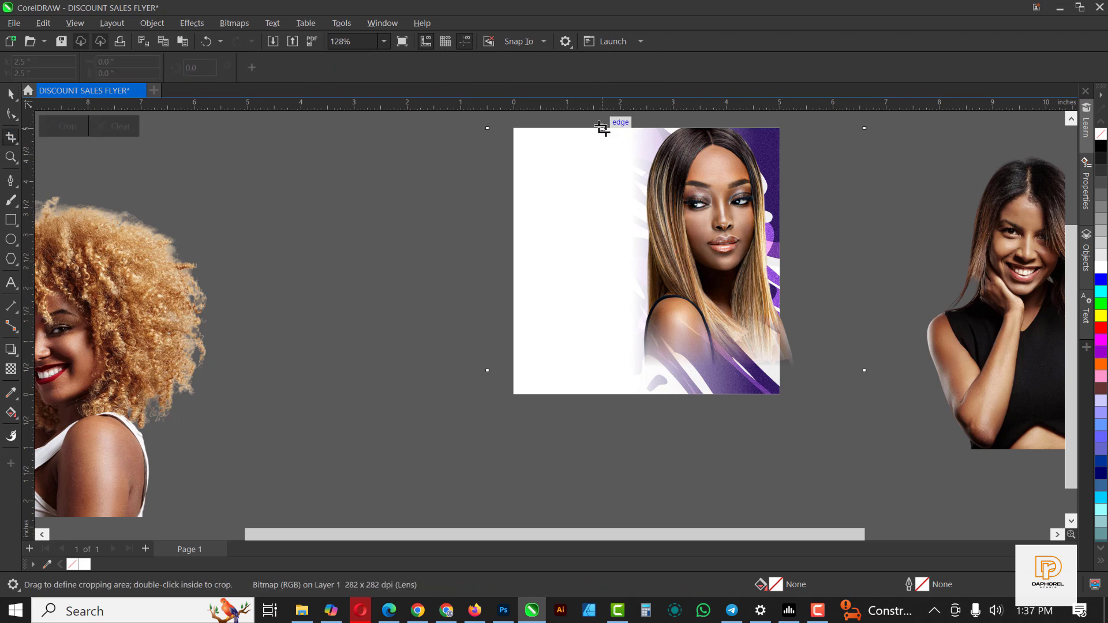
left_click_drag(602, 128, 781, 387)
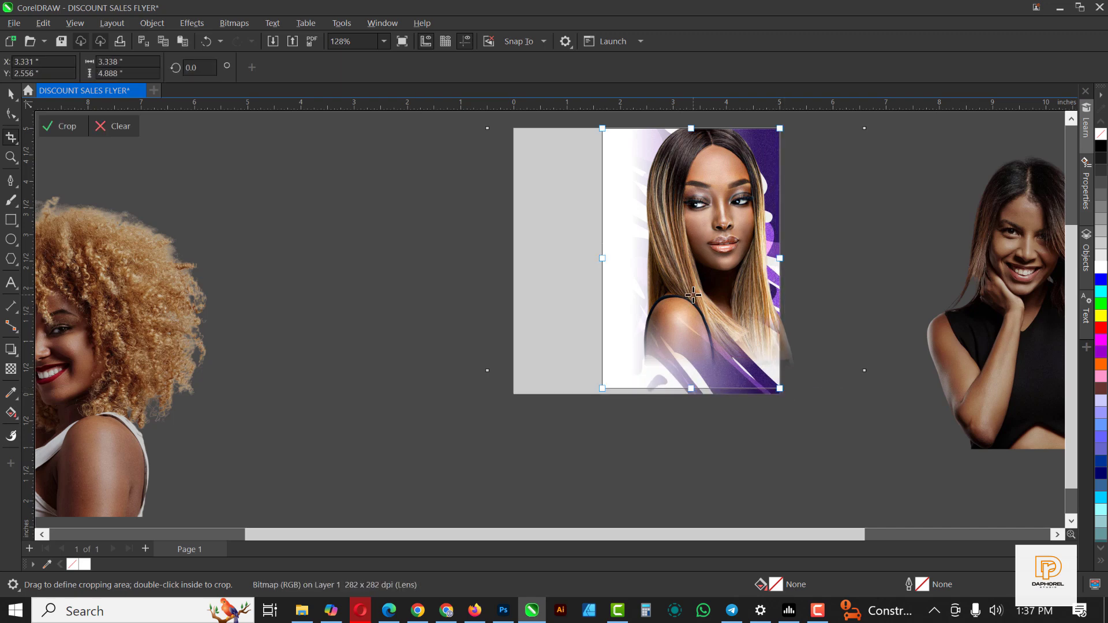
double_click(693, 295)
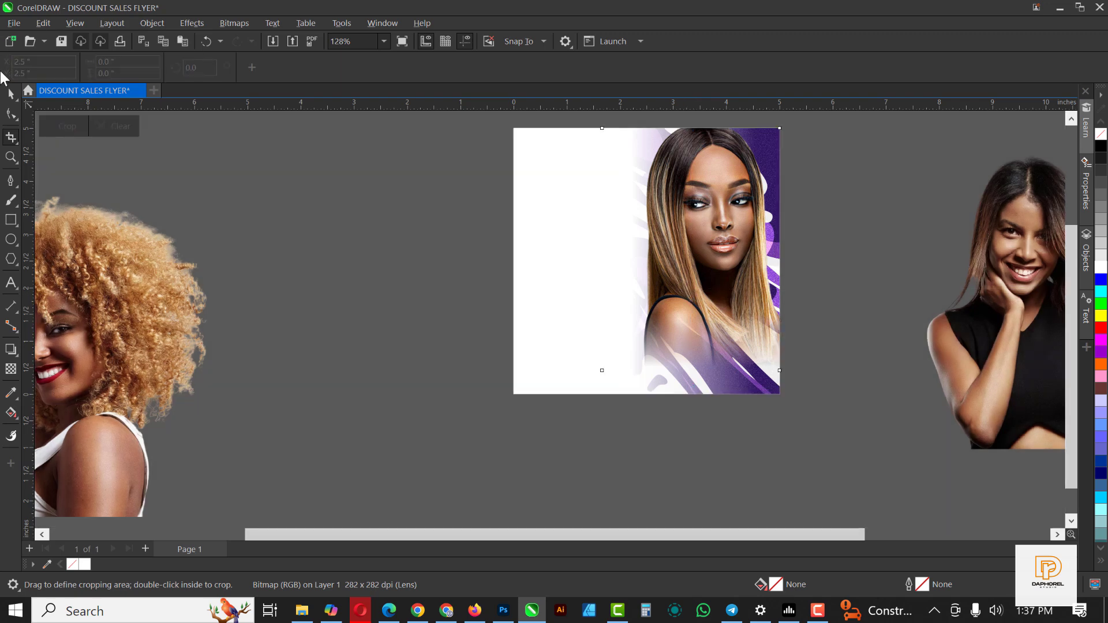
left_click(10, 96)
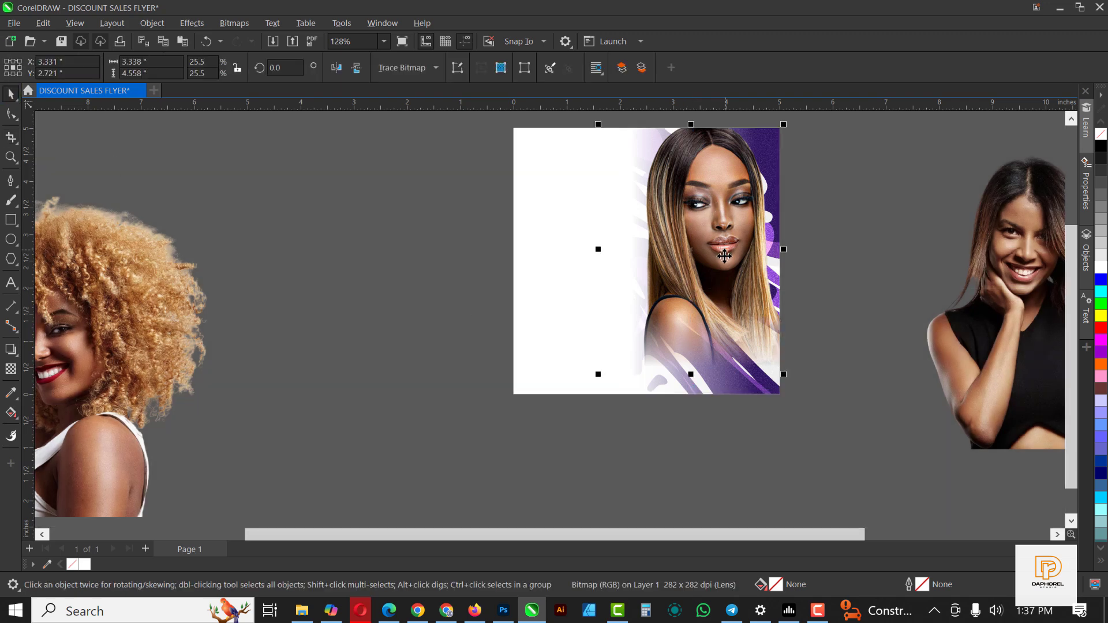
scroll(677, 223, "down", 1)
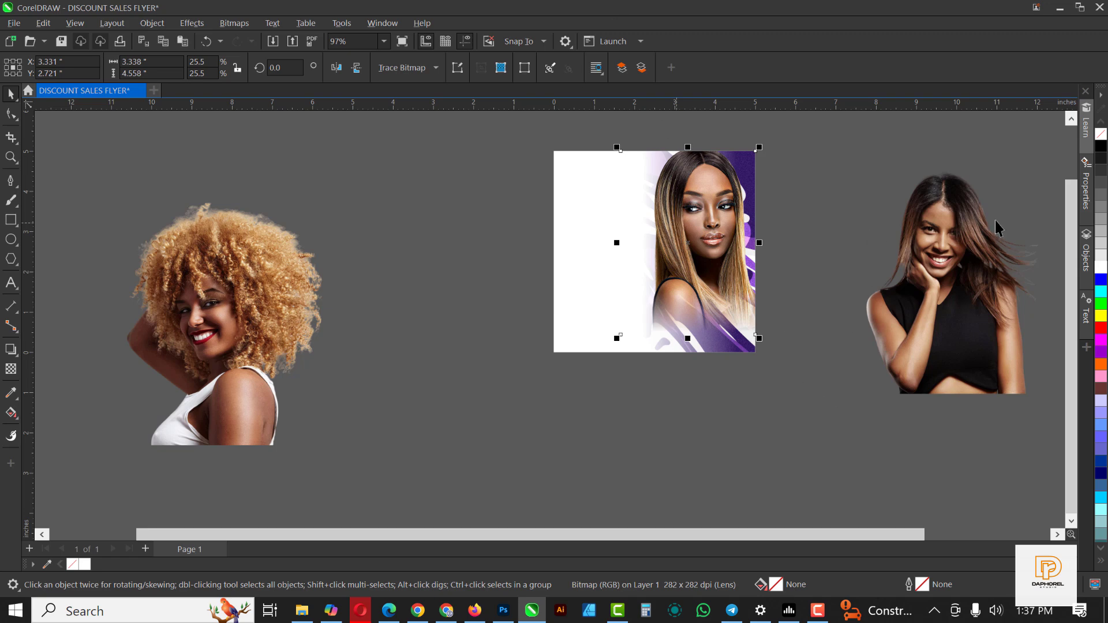
Crop the curly-haired model's photo tightly around her
left_click(949, 230)
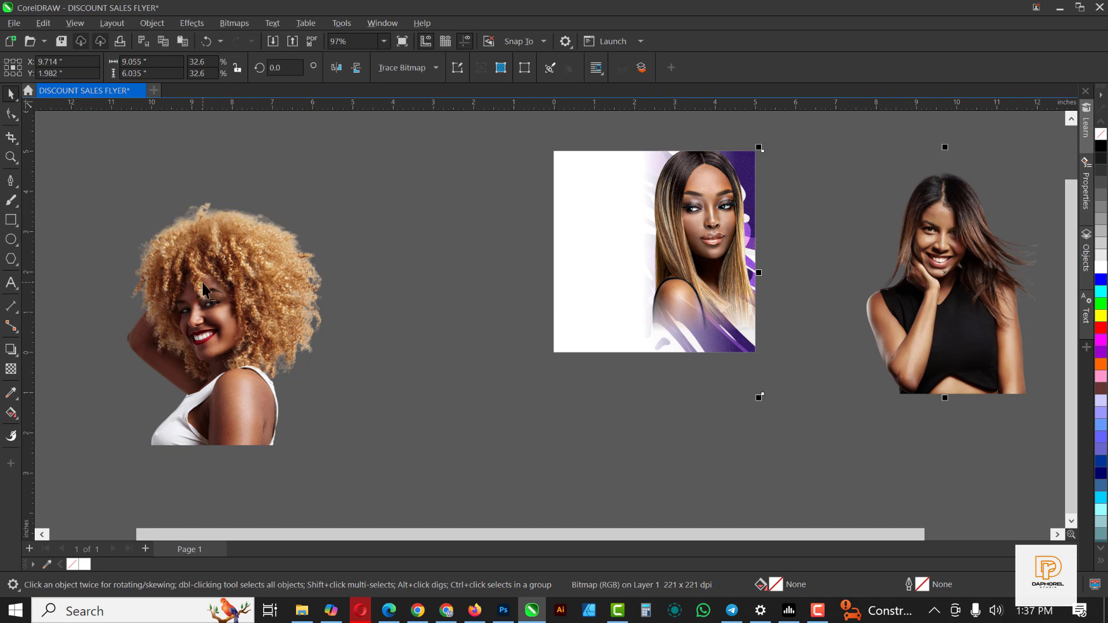
left_click_drag(203, 288, 390, 244)
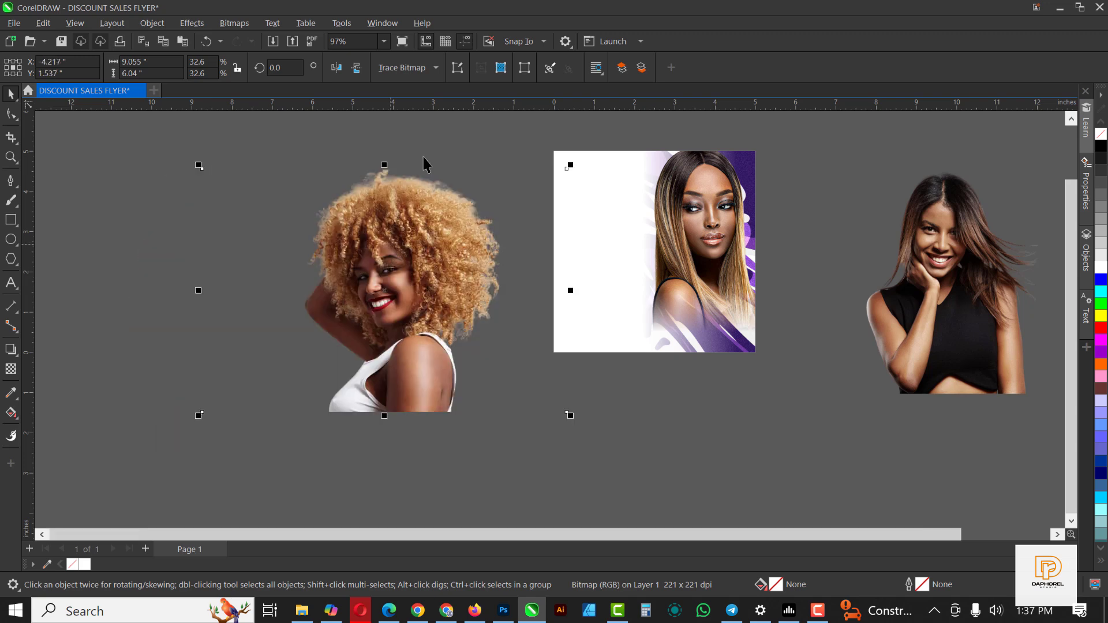
left_click(11, 138)
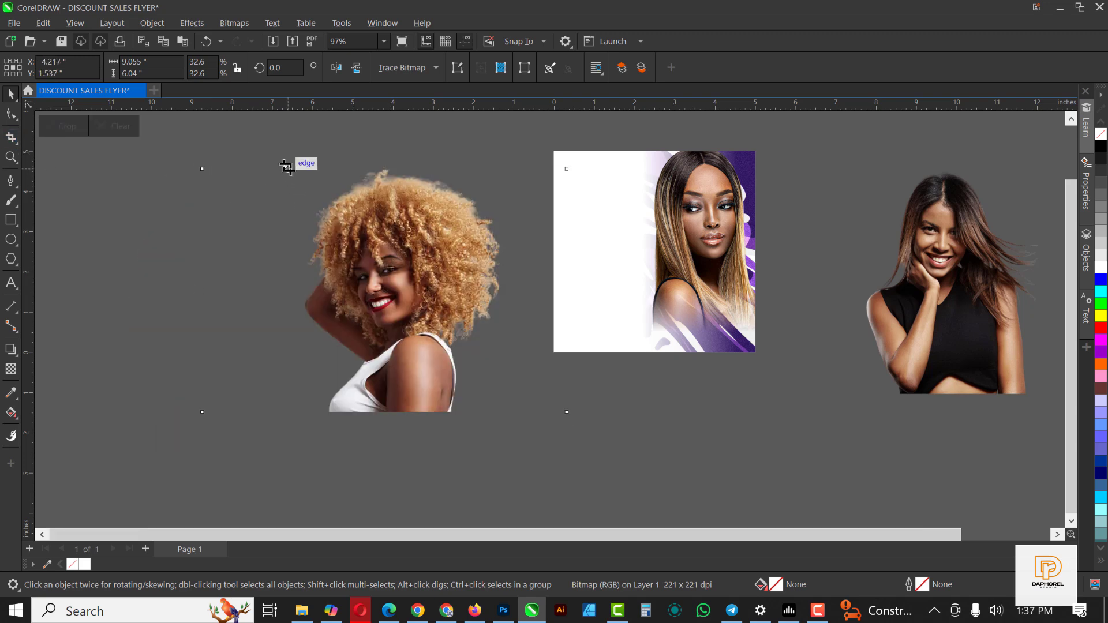
left_click_drag(285, 169, 508, 417)
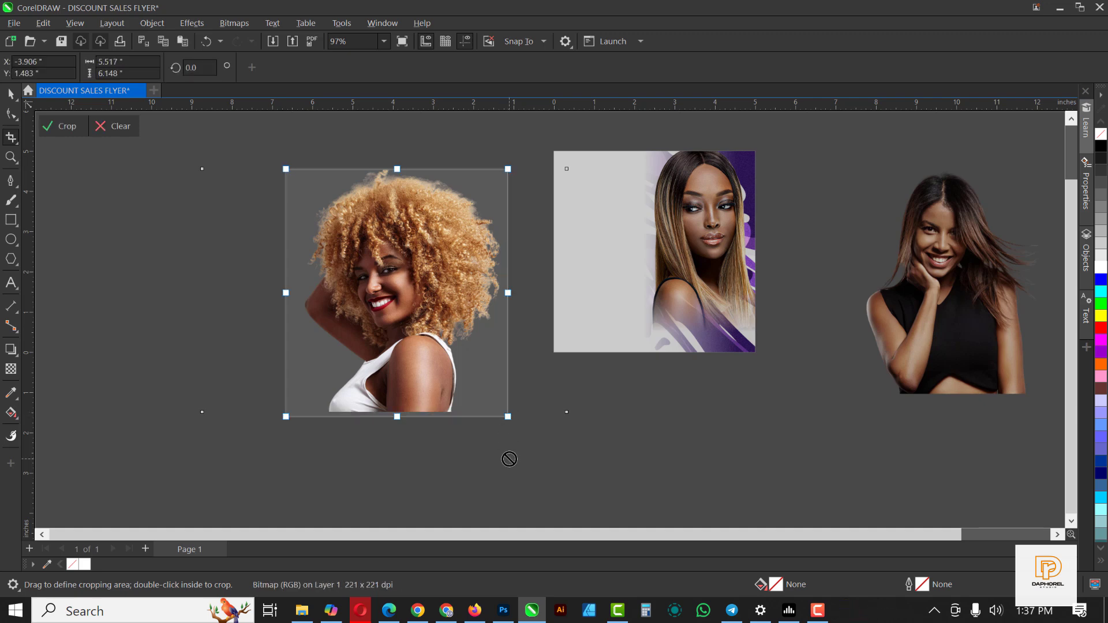
key("Return")
left_click(11, 93)
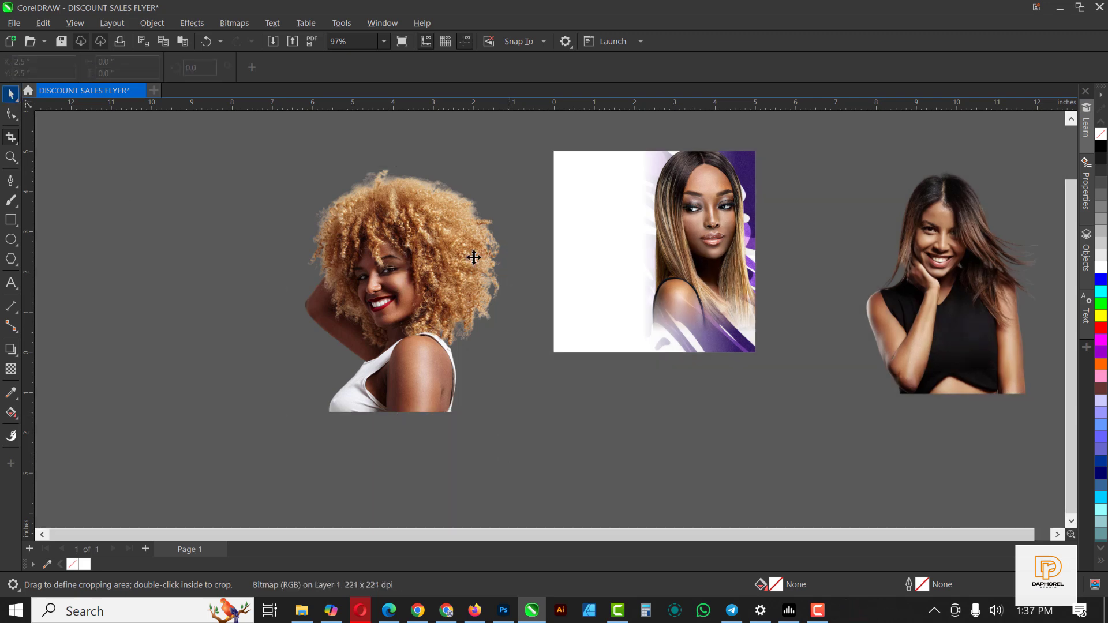
Scale the curly-haired model to 14.9% at the square's lower left and move the black-top photo over the flyer
left_click_drag(474, 257, 613, 252)
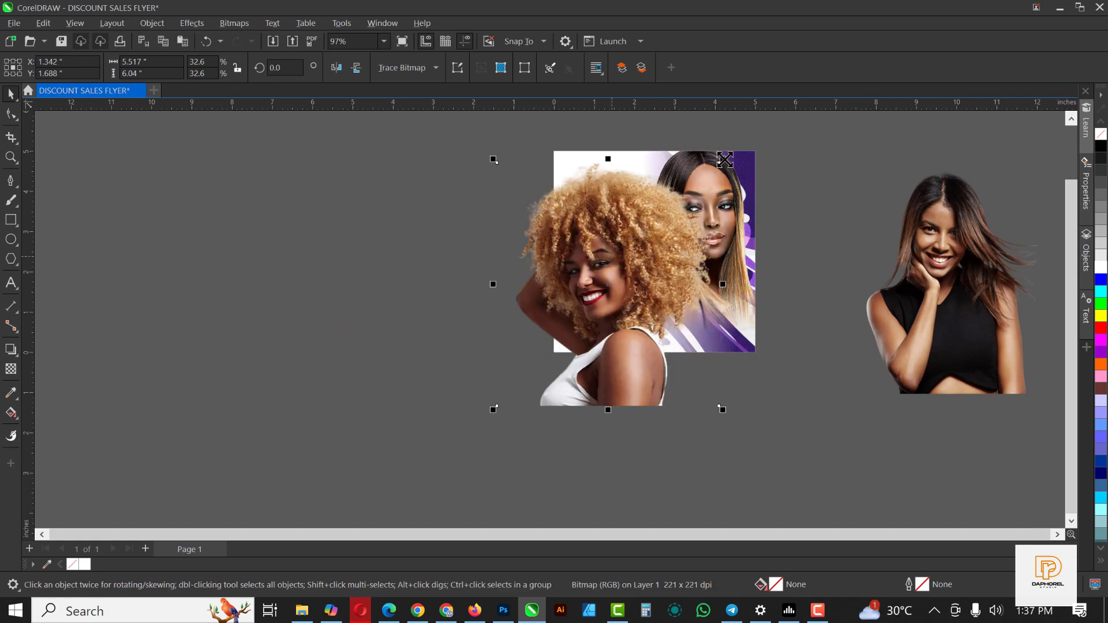
left_click_drag(725, 160, 678, 236)
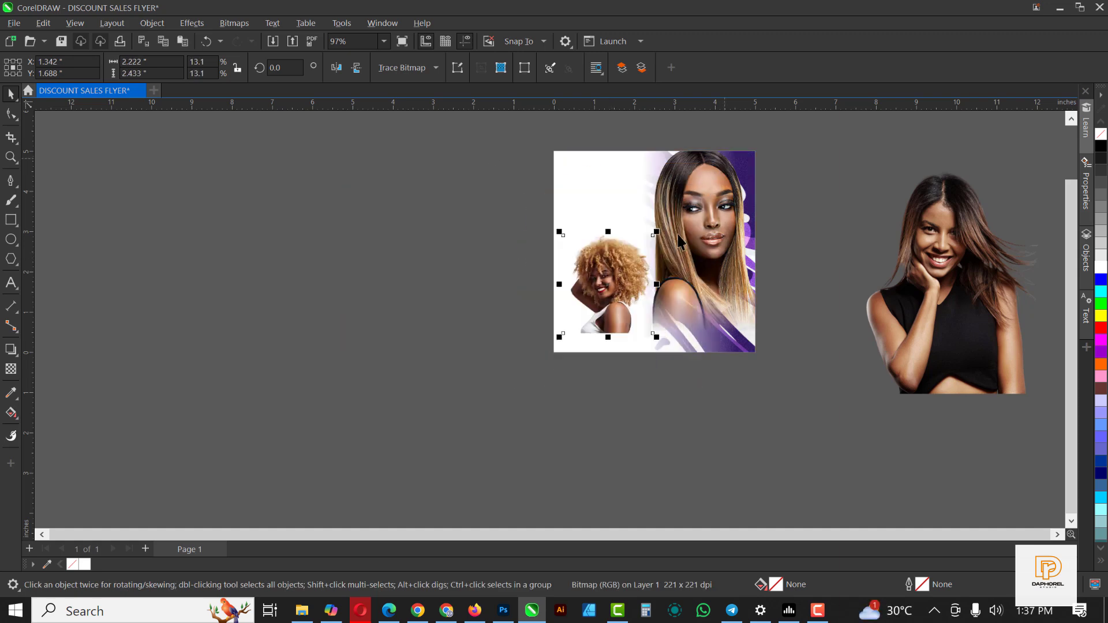
left_click_drag(607, 285, 654, 304)
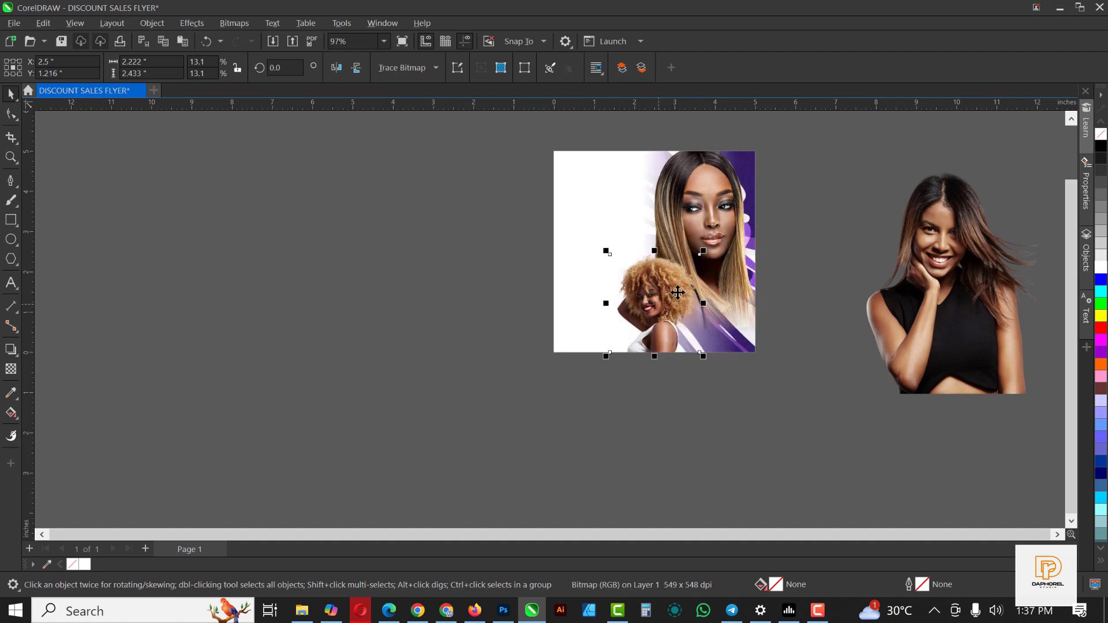
left_click_drag(703, 251, 717, 237)
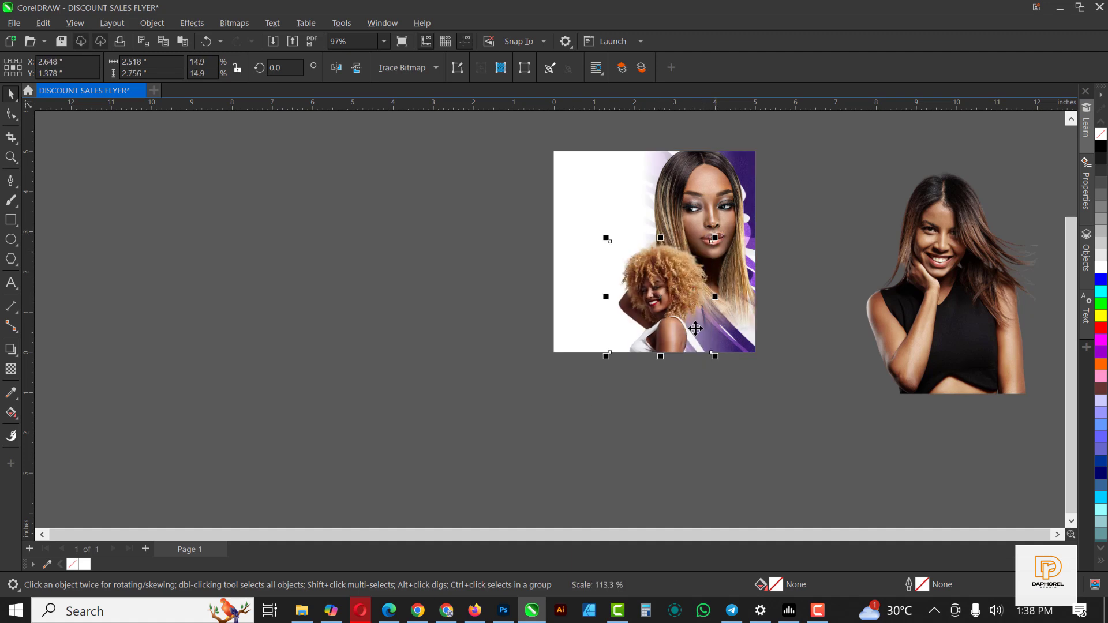
left_click_drag(695, 328, 695, 329)
scroll(692, 329, "up", 3)
scroll(613, 355, "down", 3)
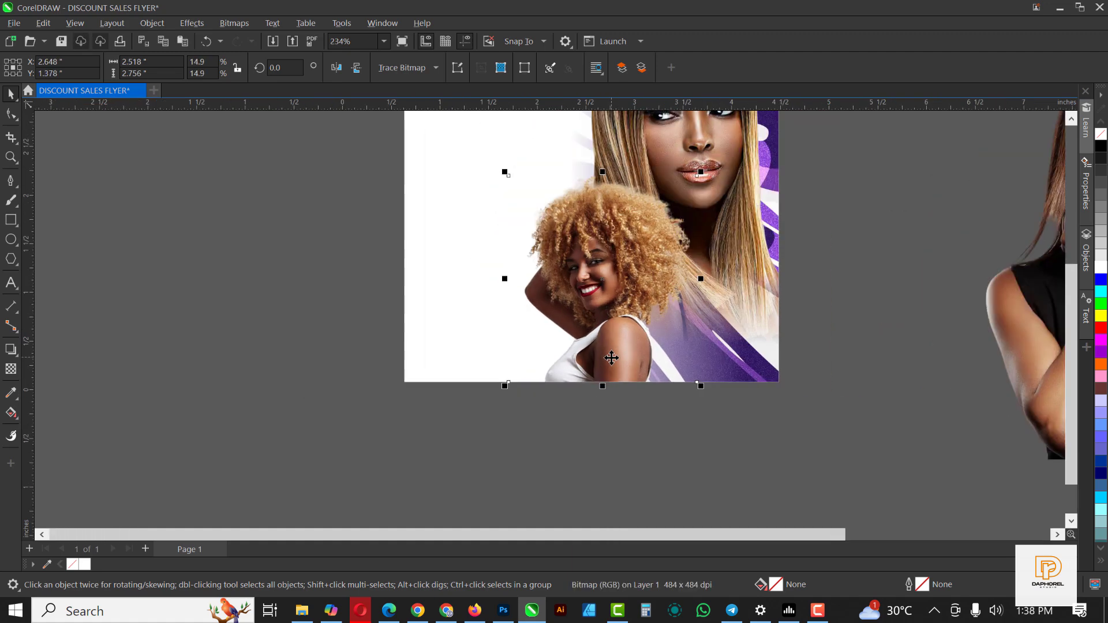
scroll(577, 312, "down", 1)
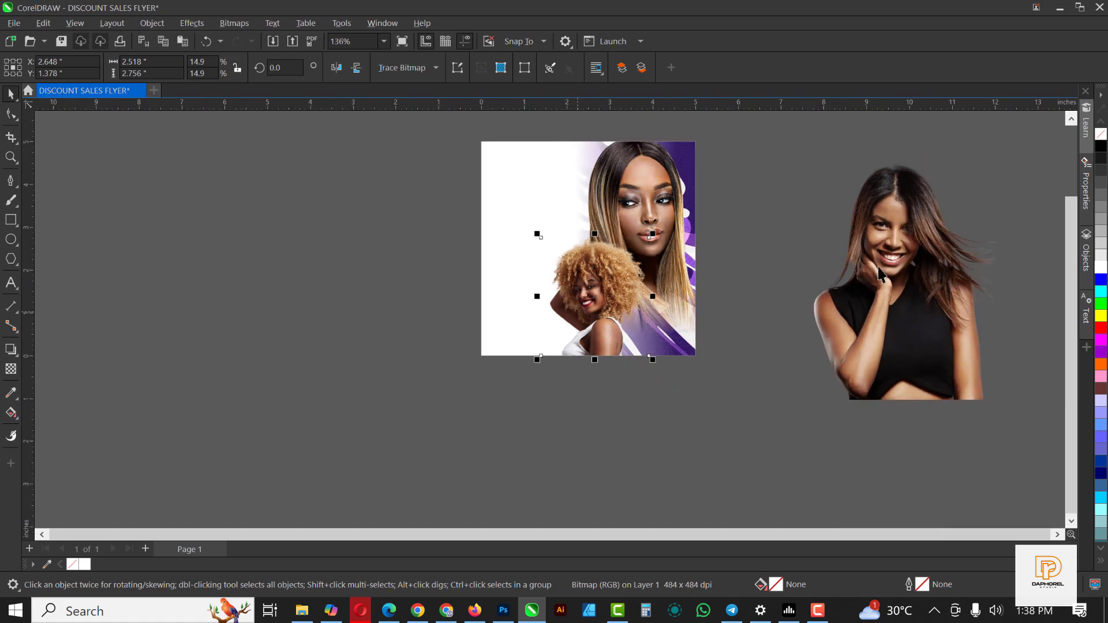
left_click(909, 265)
left_click_drag(863, 273, 746, 286)
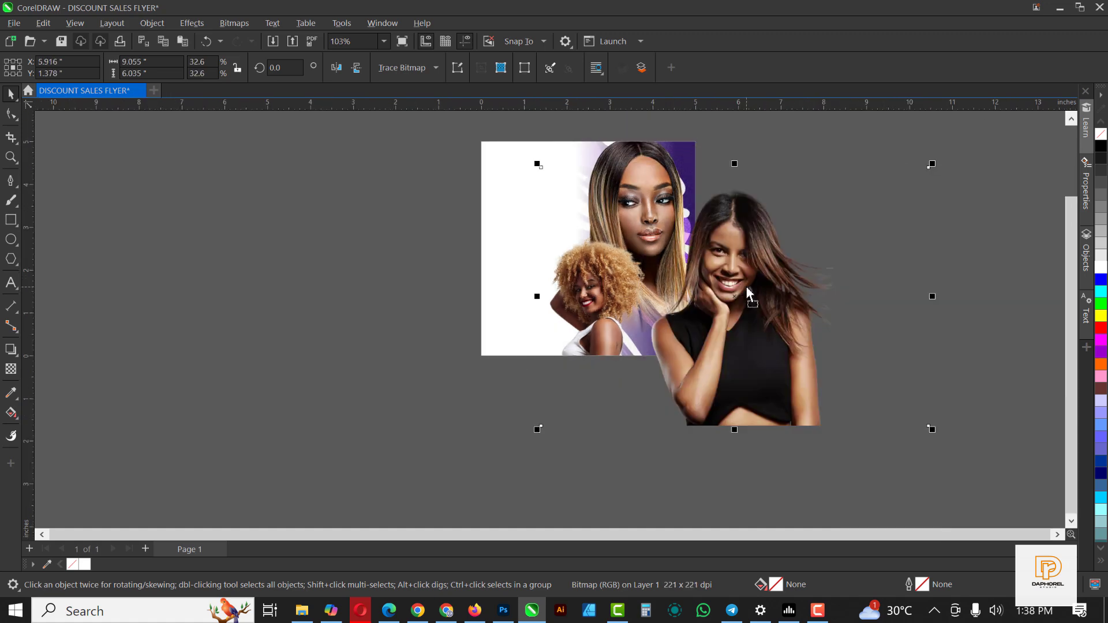
Crop the black-top model's photo around her
left_click(11, 138)
left_click_drag(643, 186, 839, 426)
key("Return")
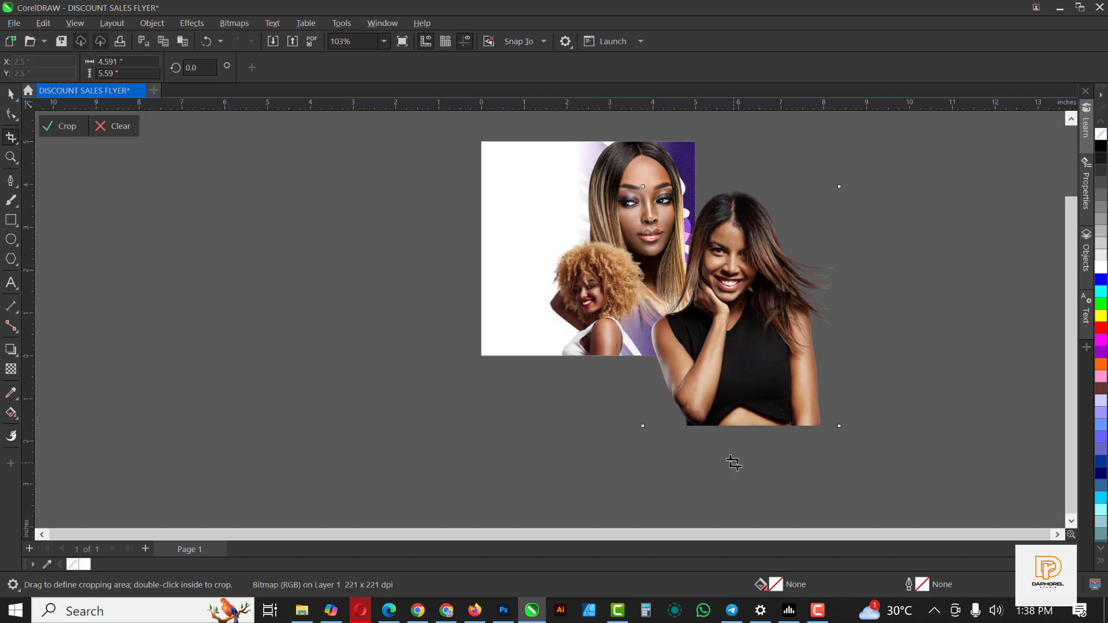
left_click(13, 94)
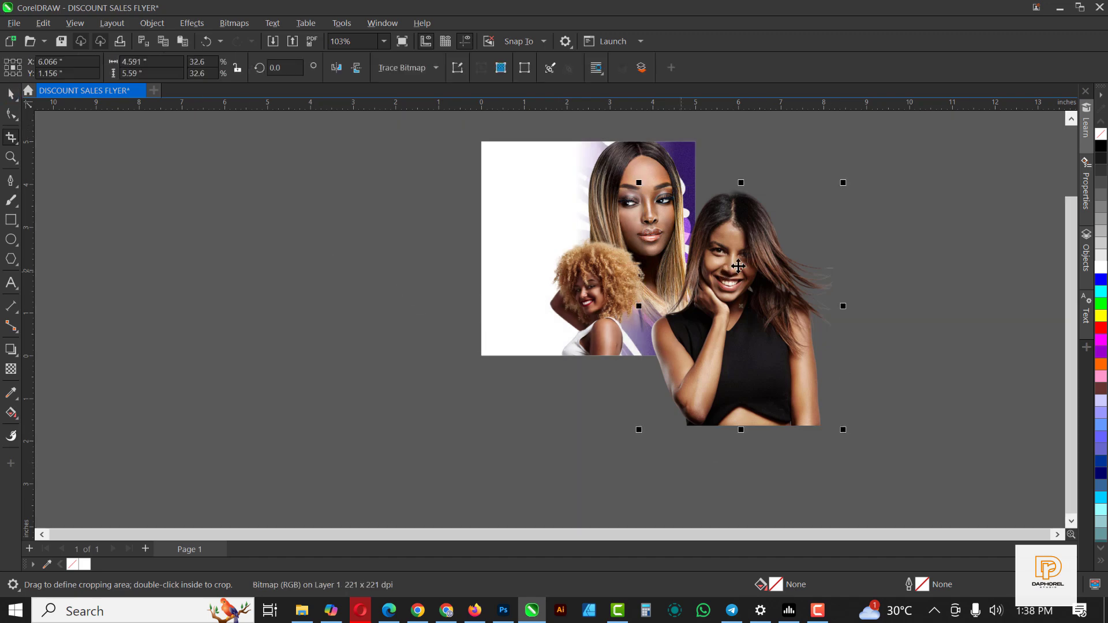
key("space")
Shrink the black-top model's photo to 13.9% and place it in front of the others
left_click_drag(792, 254, 785, 255)
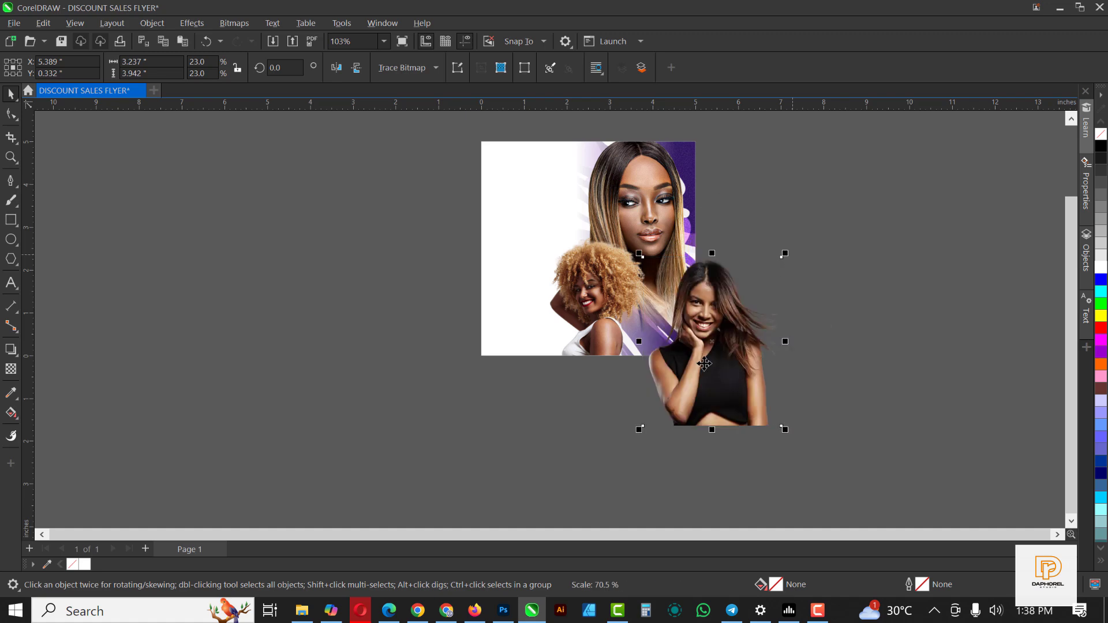
left_click_drag(699, 365, 645, 334)
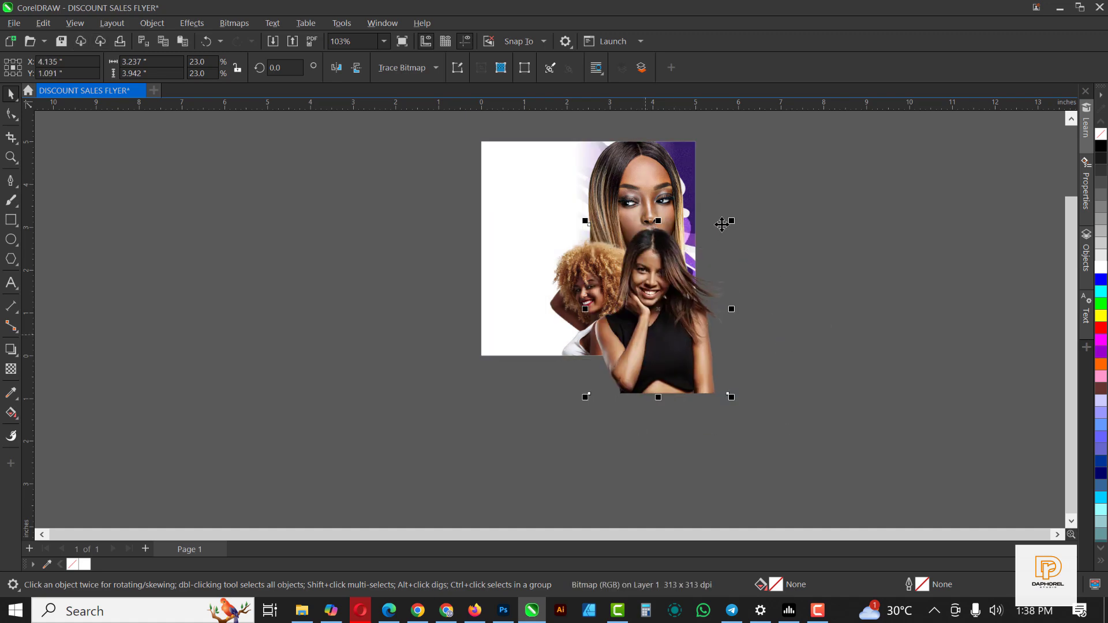
left_click_drag(731, 221, 710, 261)
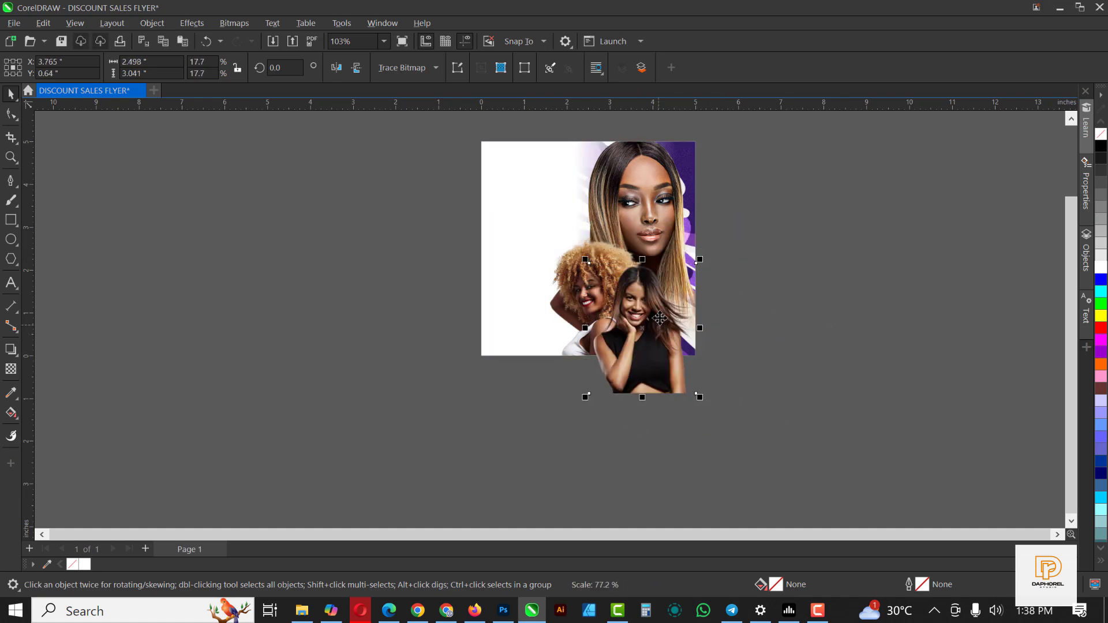
left_click_drag(656, 353, 667, 322)
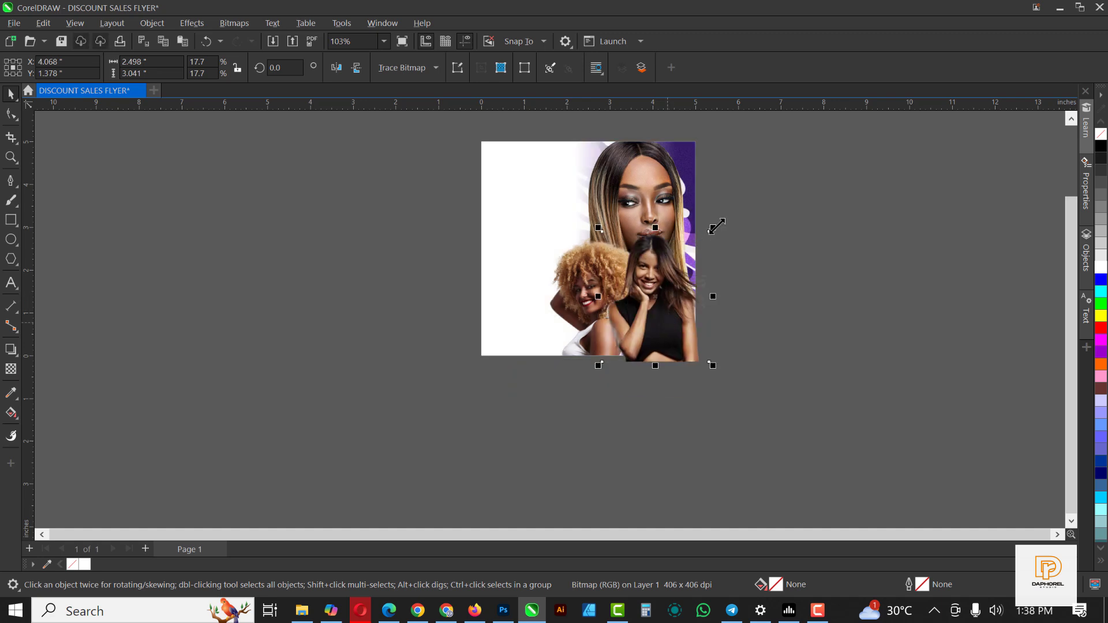
left_click_drag(712, 228, 701, 245)
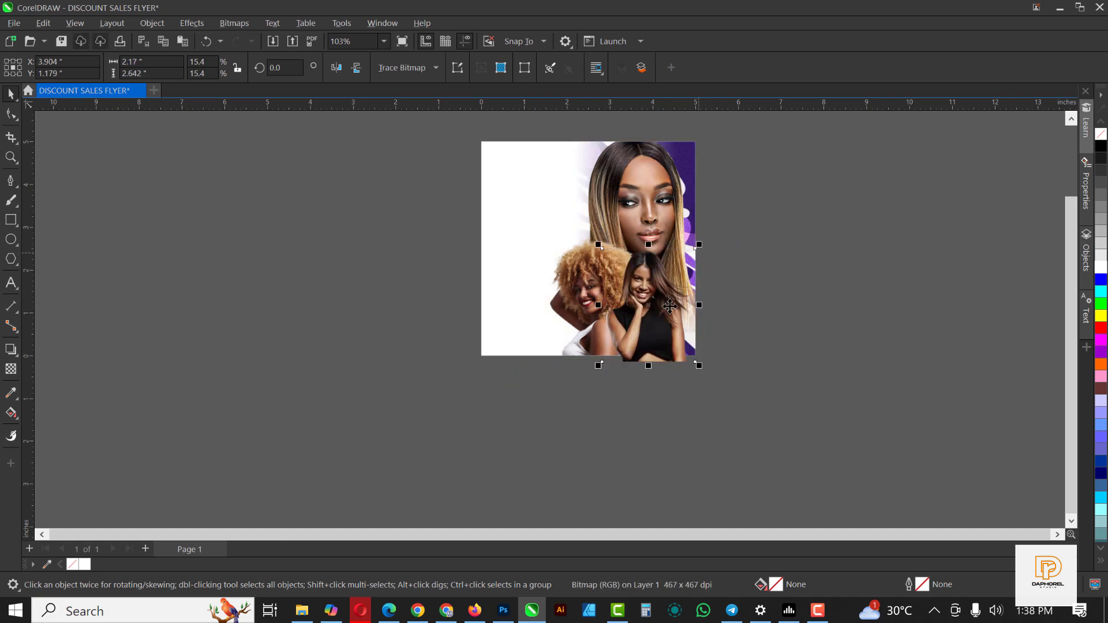
scroll(665, 301, "up", 2)
scroll(655, 277, "down", 1)
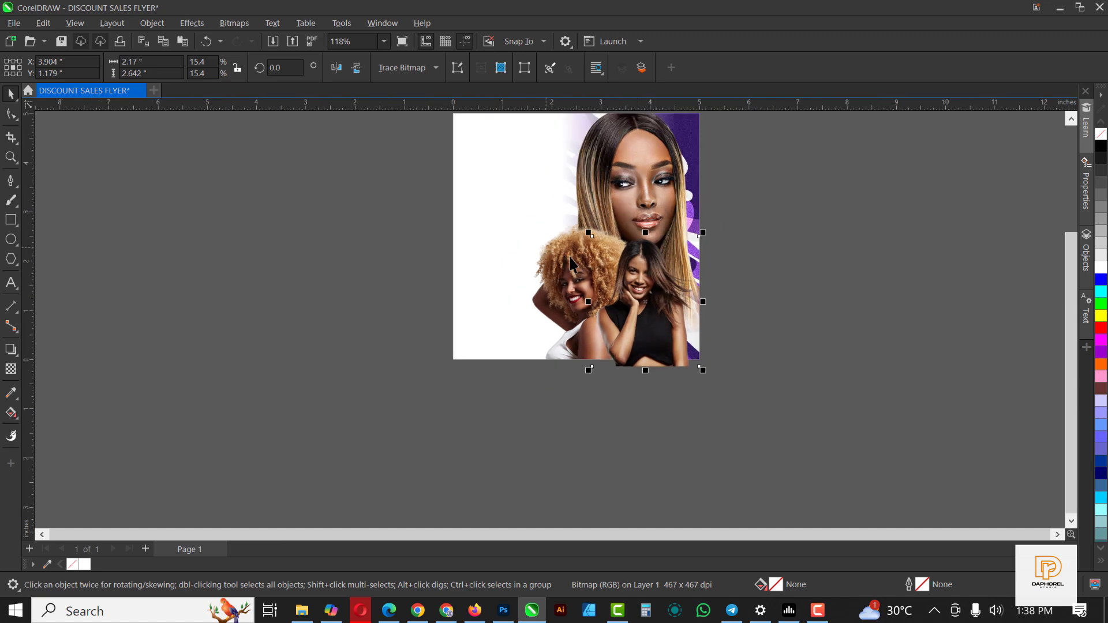
Scale another photo to about 90% and crop the girl-in-black photo flush with the page bottom
left_click(536, 228)
left_click_drag(517, 221, 535, 234)
left_click(646, 311)
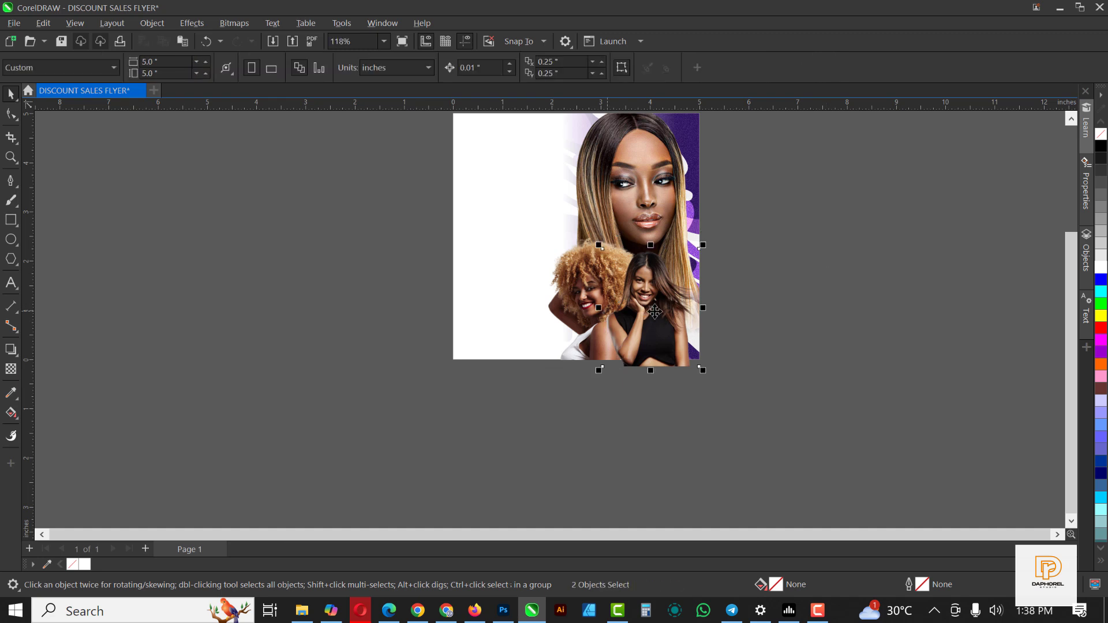
left_click_drag(657, 312, 668, 313)
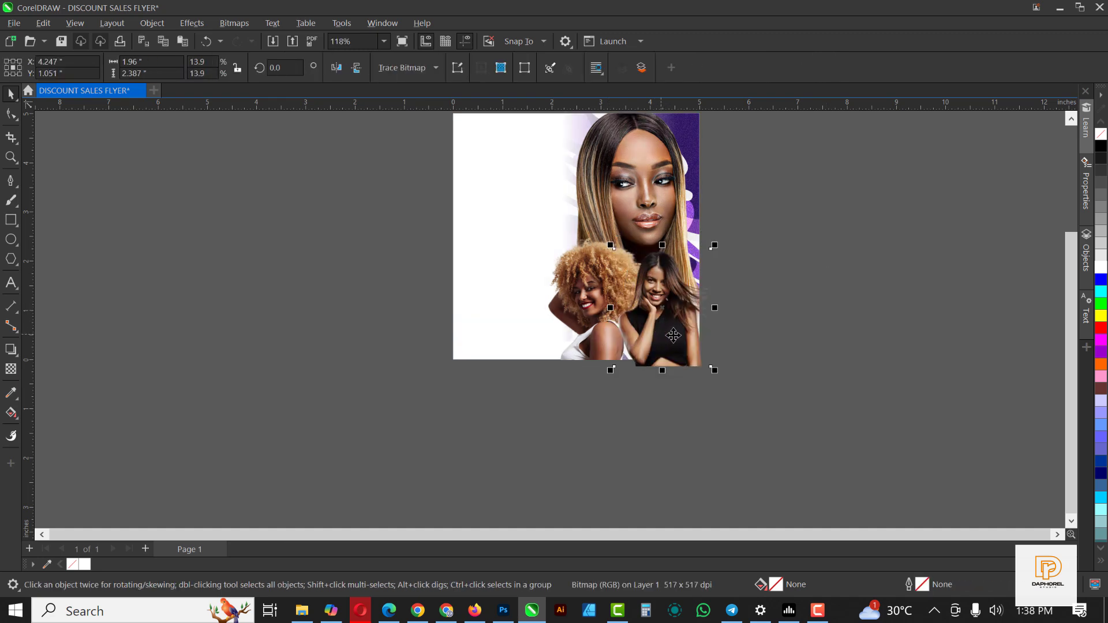
scroll(673, 335, "up", 2)
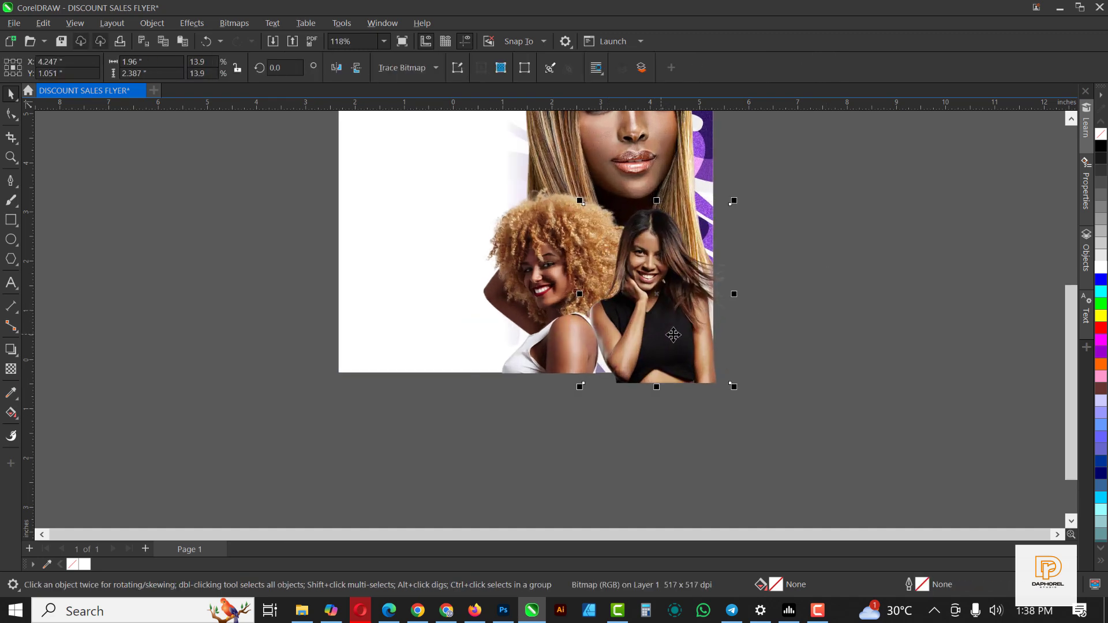
left_click(12, 138)
left_click_drag(583, 204, 716, 373)
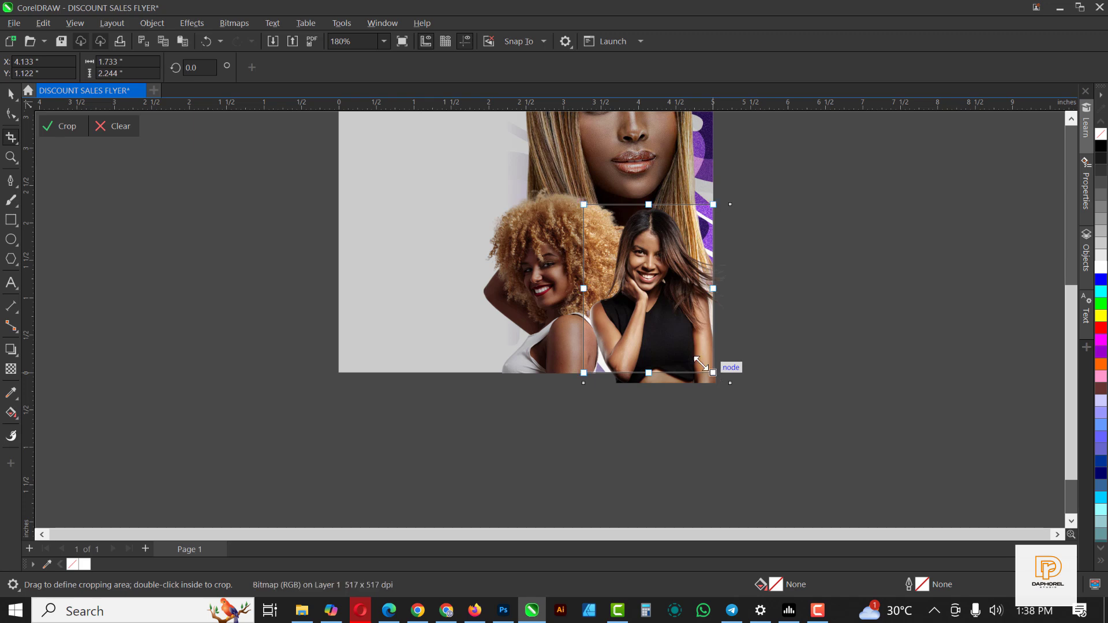
double_click(631, 350)
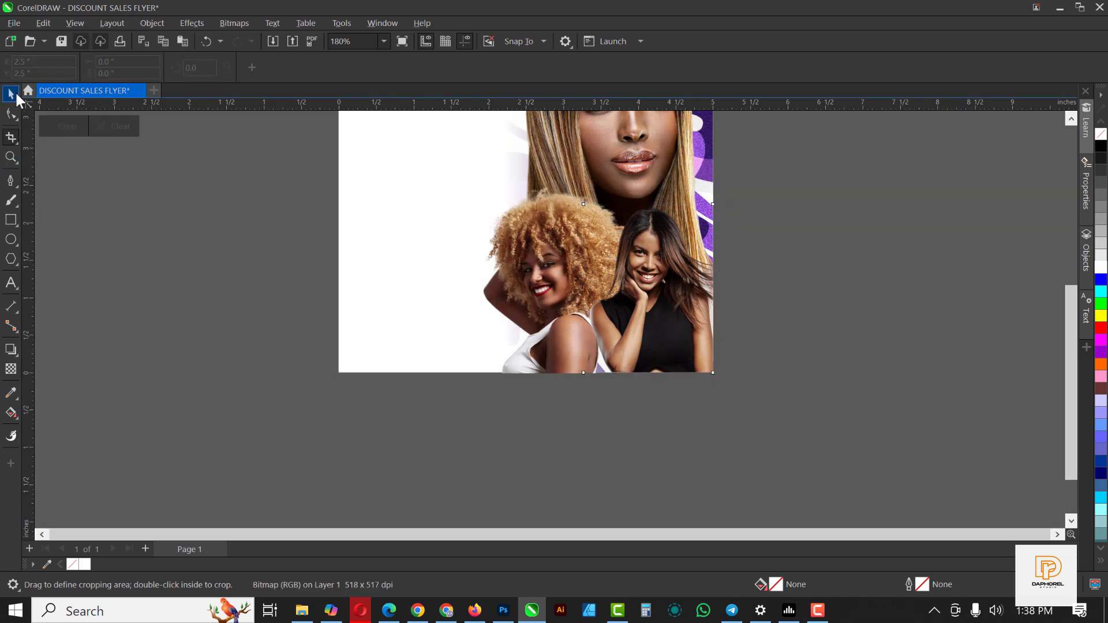
scroll(556, 361, "down", 2)
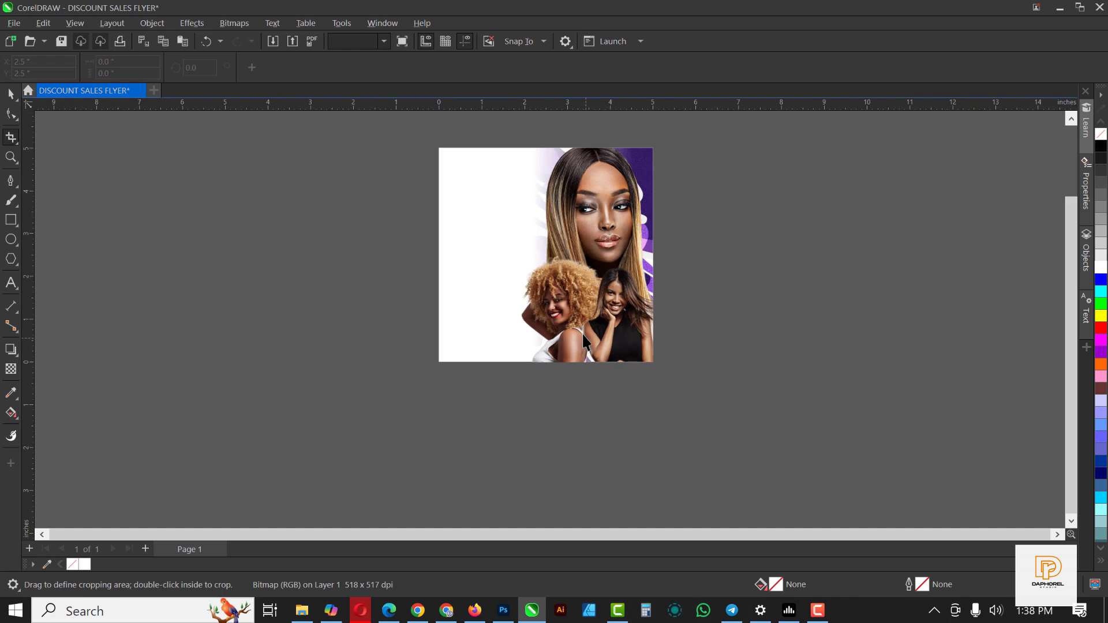
Apply Auto Adjust from Effects > Adjust to the straight-haired model's photo
key("space")
scroll(548, 210, "up", 2)
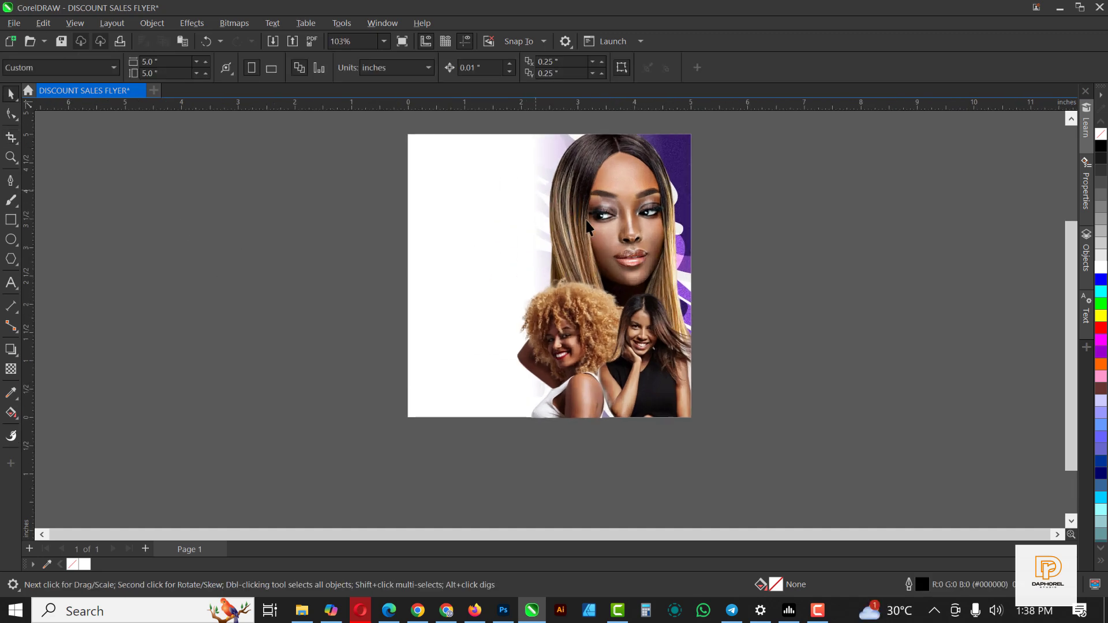
left_click(626, 207)
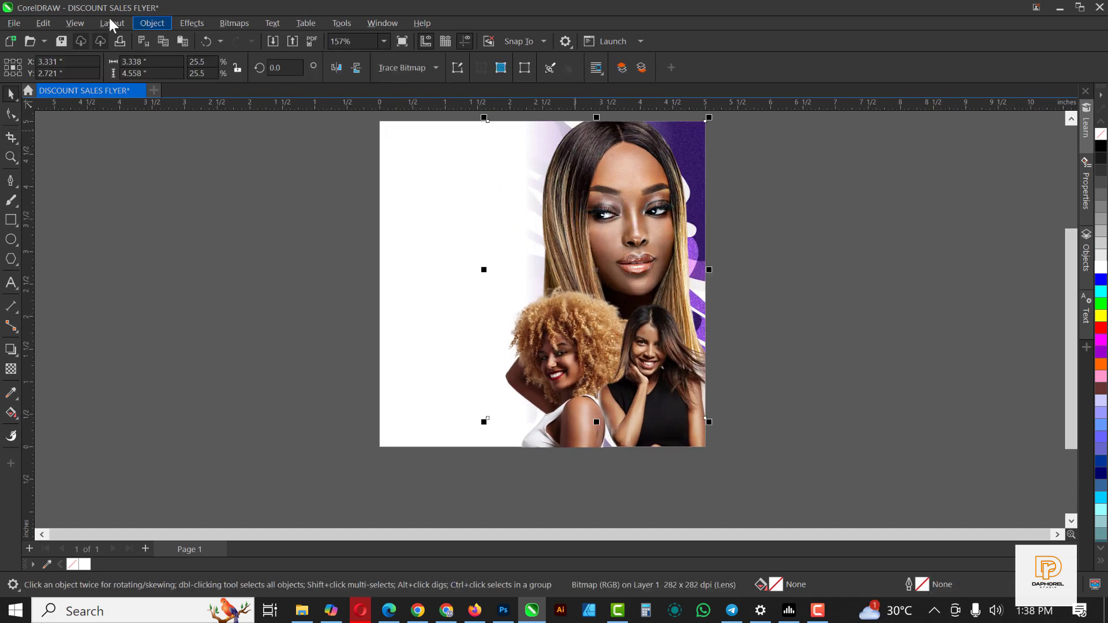
left_click(145, 23)
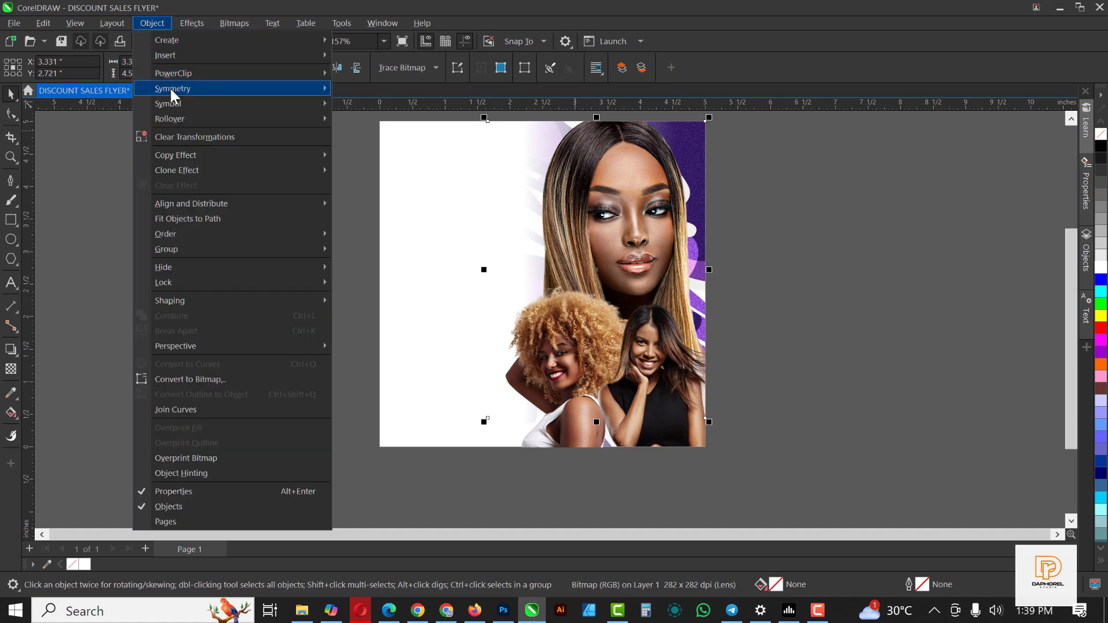
mouse_move(194, 24)
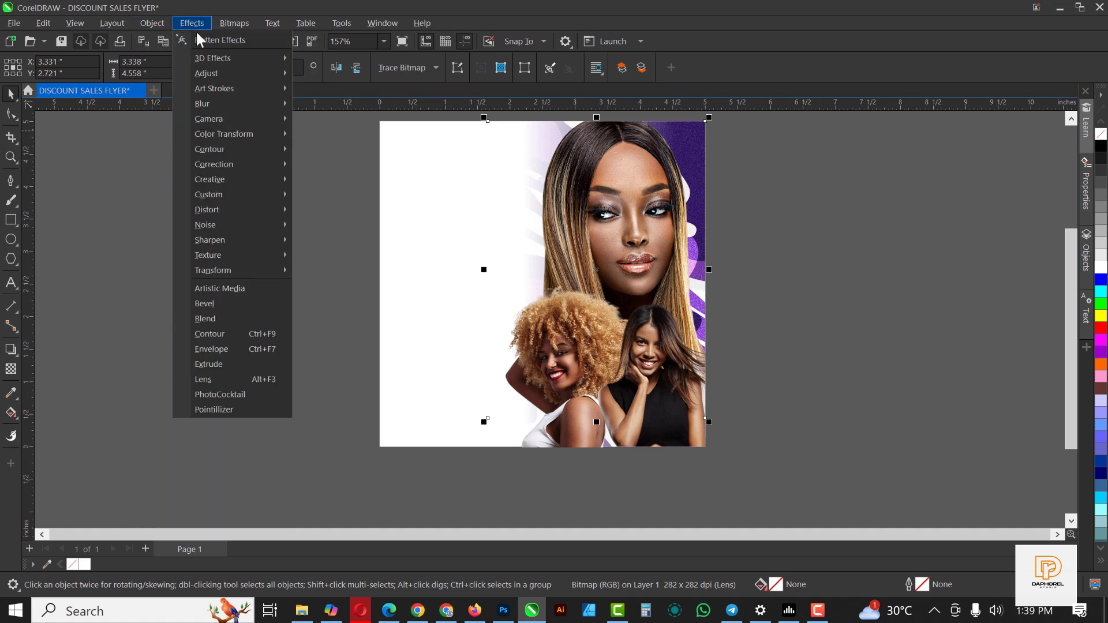
mouse_move(221, 74)
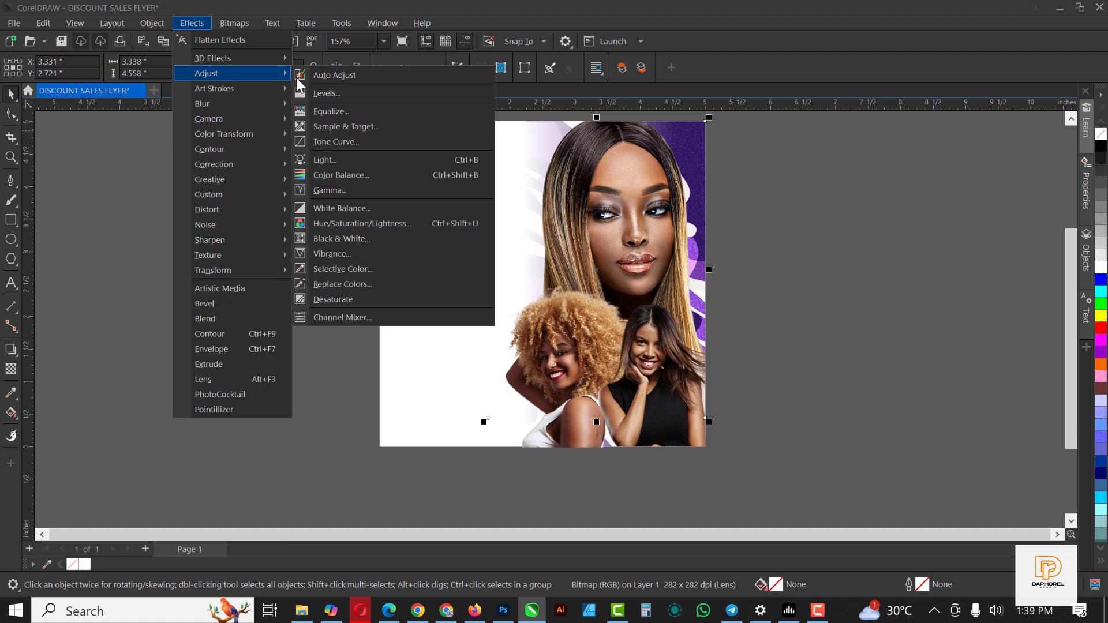
left_click(340, 72)
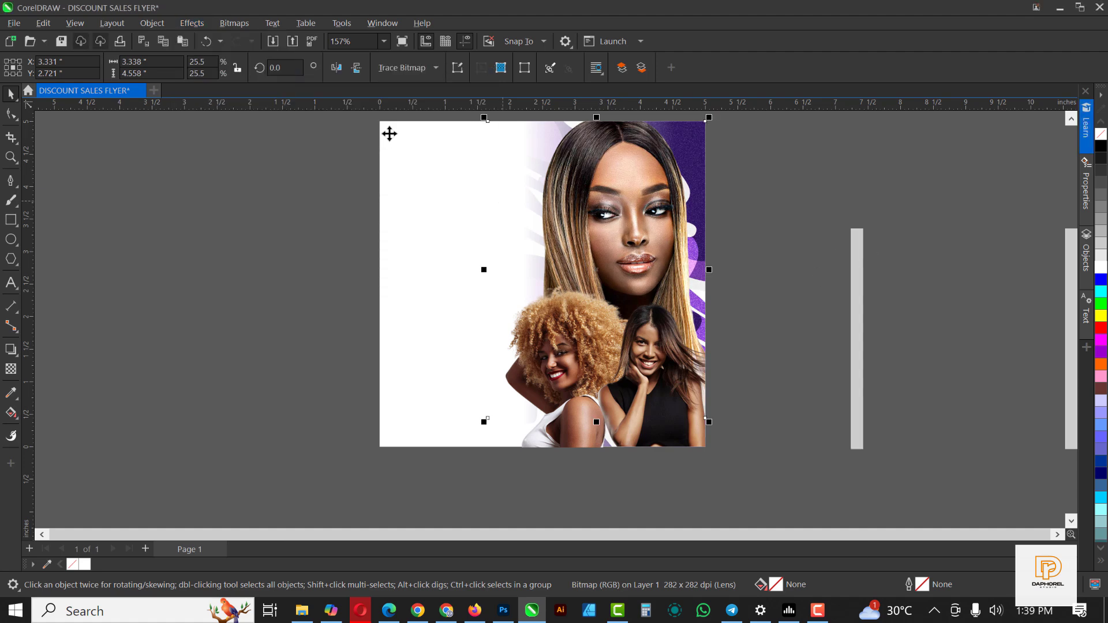
Open the Properties docker and select the photo's PowerClip frame
key("alt+Return")
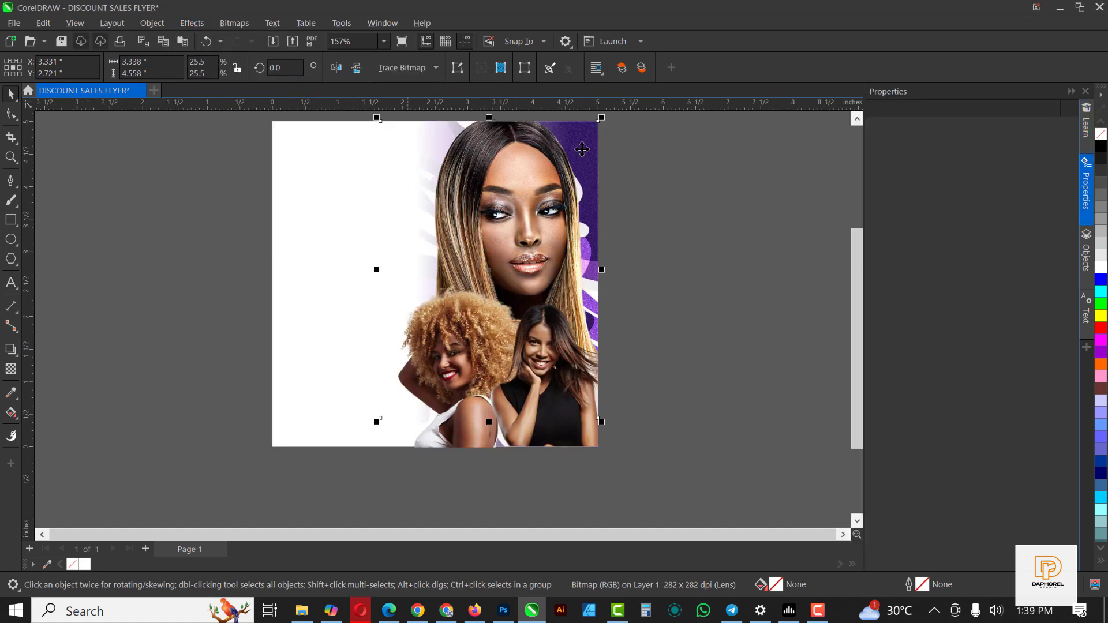
left_click(326, 166)
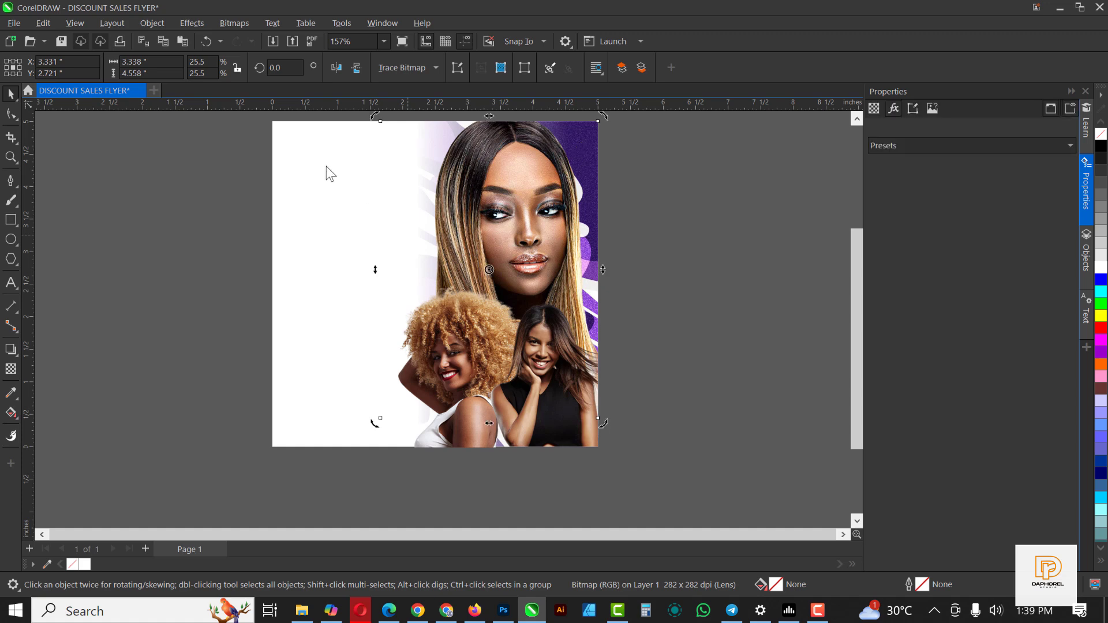
left_click(326, 166)
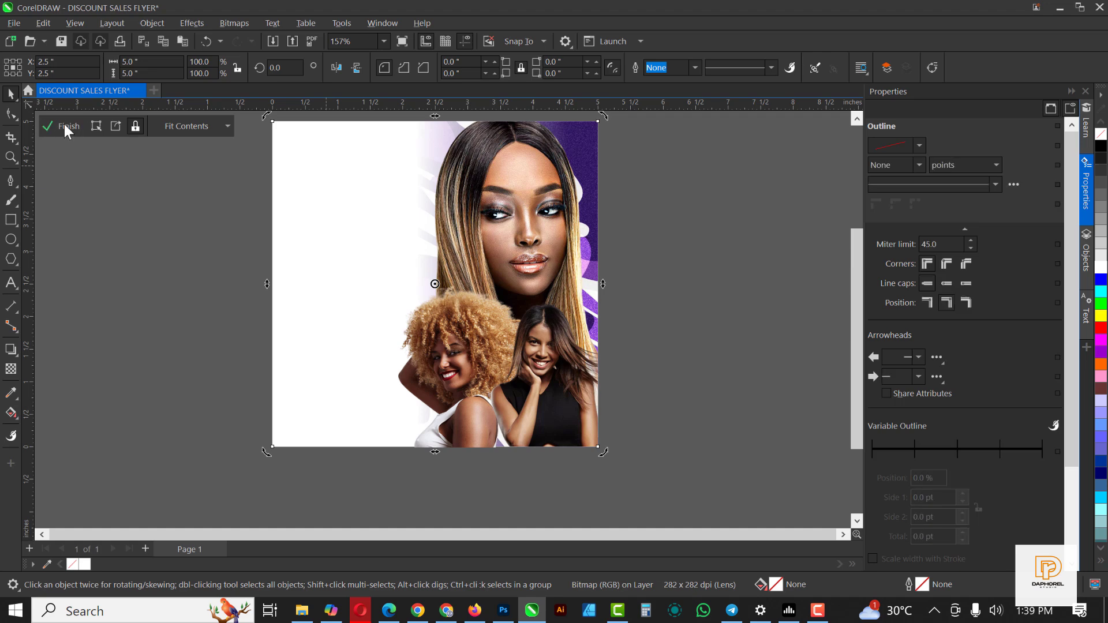
Stretch the purple swirl bitmap inside the photo frame's PowerClip further left
left_click(64, 126)
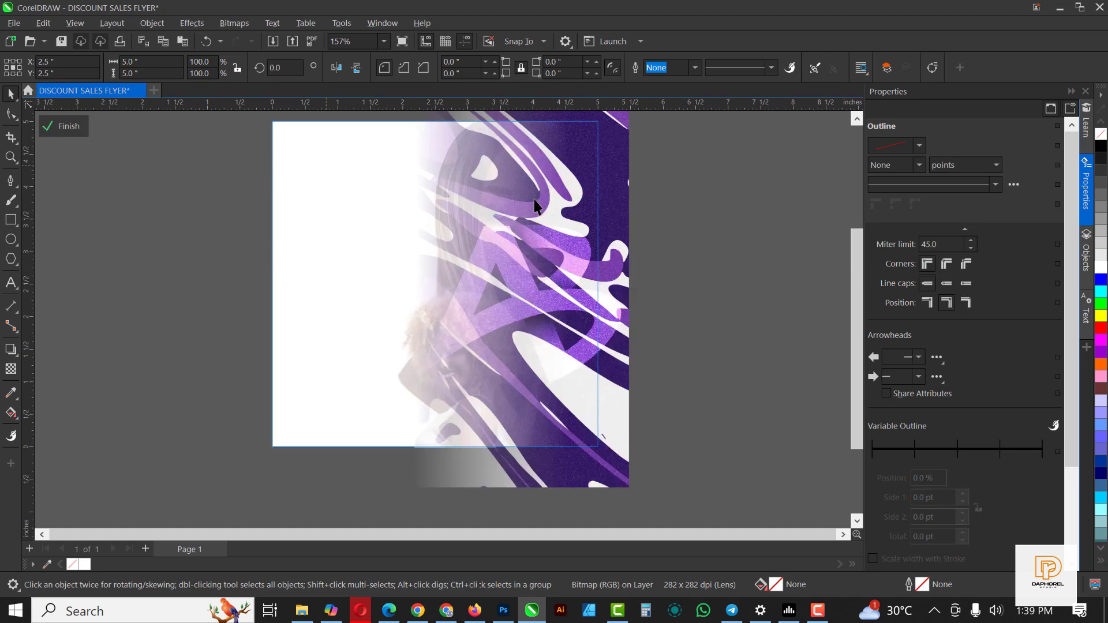
left_click(534, 205)
left_click_drag(414, 301, 370, 298)
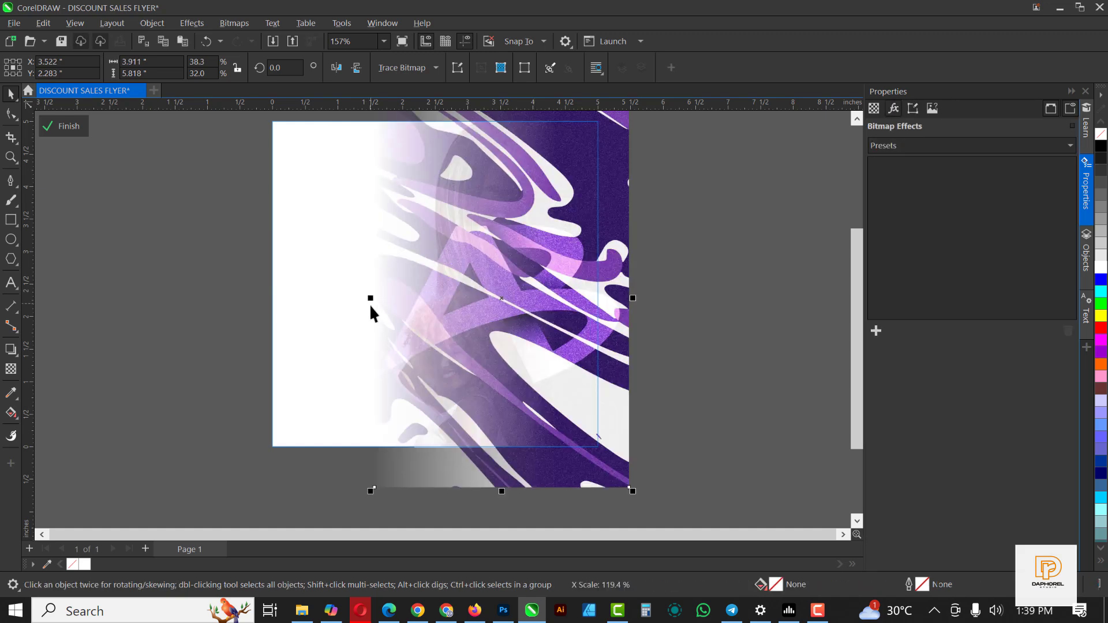
left_click(78, 128)
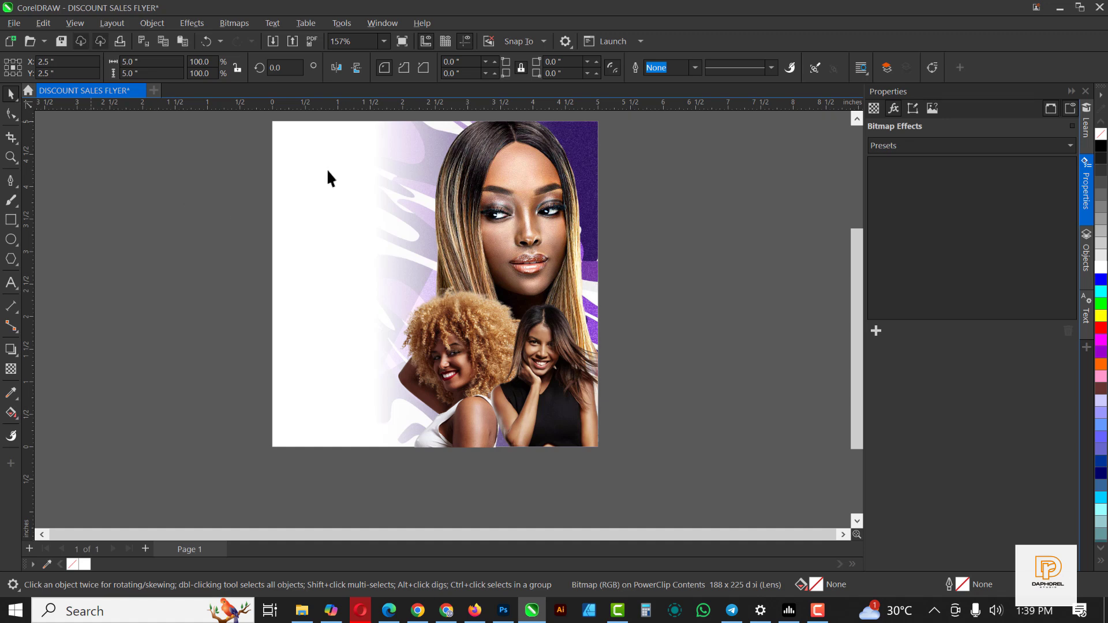
left_click(310, 177)
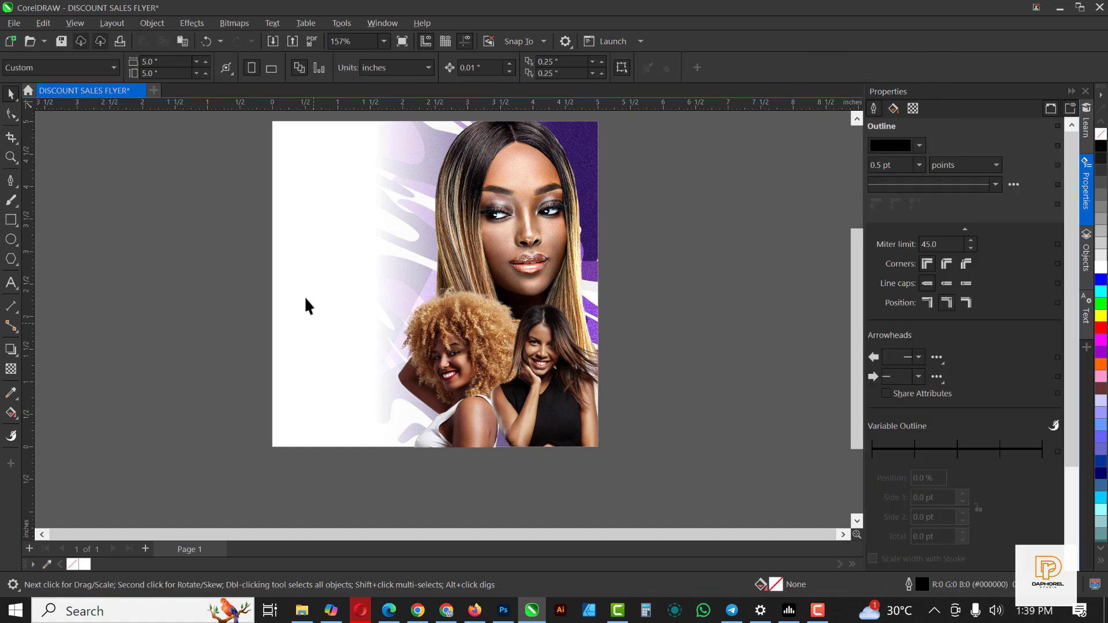
left_click(302, 610)
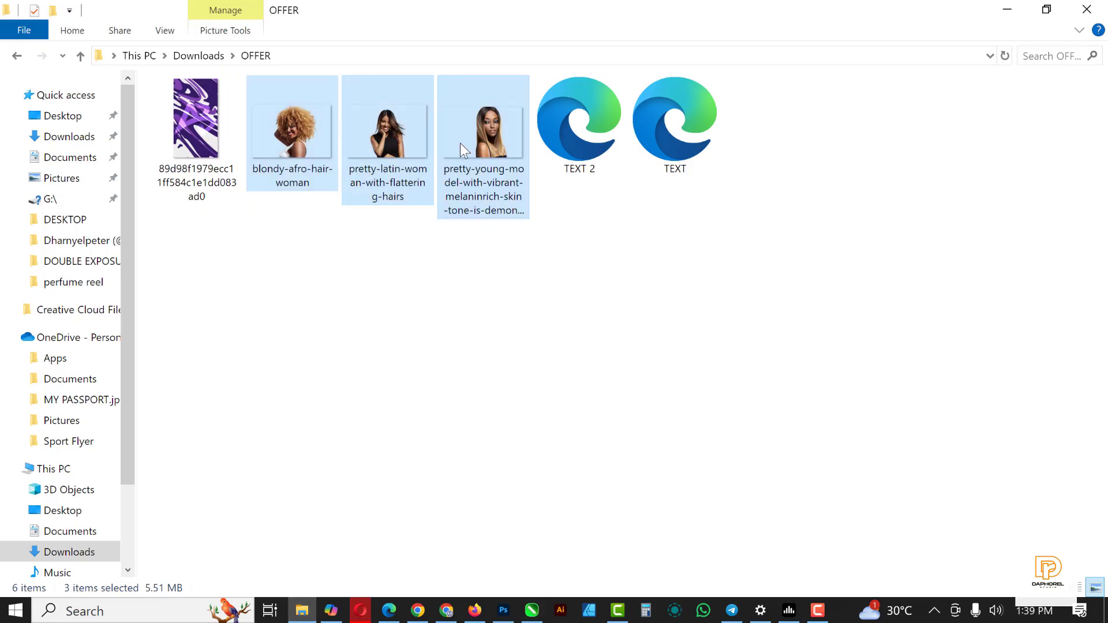
Drag the TEXT file from the OFFER folder into the CorelDRAW flyer
left_click(670, 119)
left_click_drag(671, 119, 413, 351)
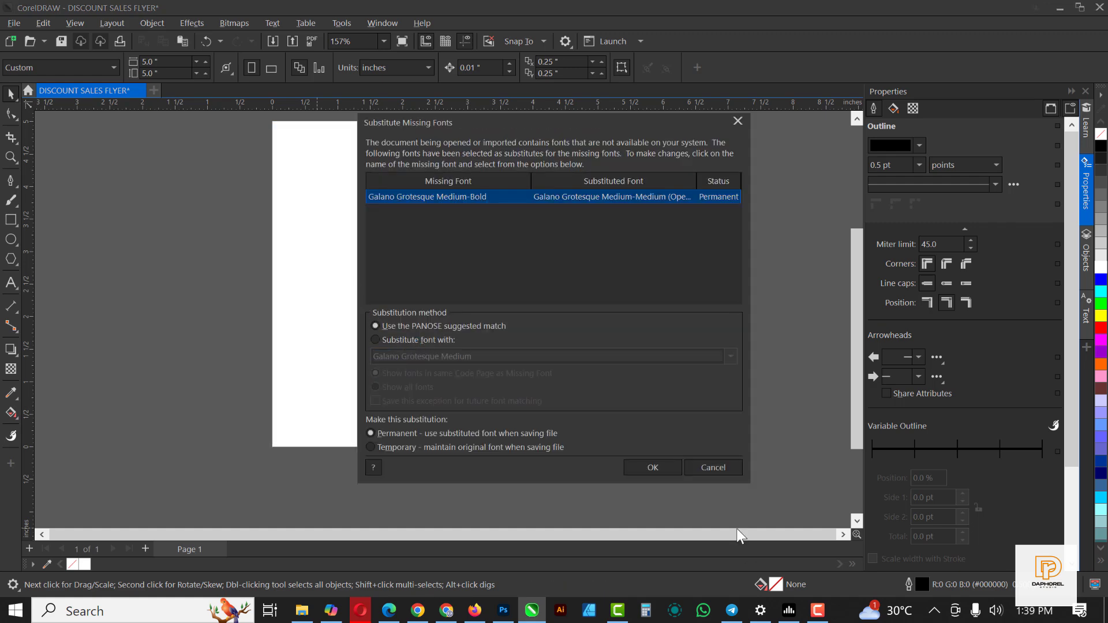
Accept the font substitute and place the 48 Hours Discount Sales text, scaled to 130.6%, on the white left side
left_click(653, 468)
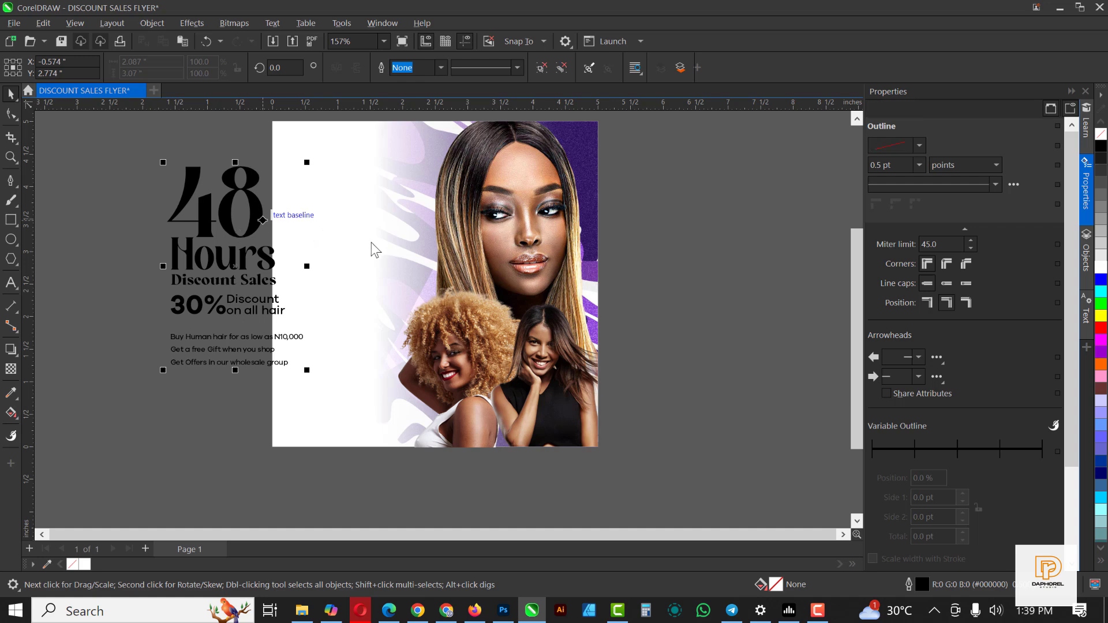
left_click_drag(233, 239, 359, 238)
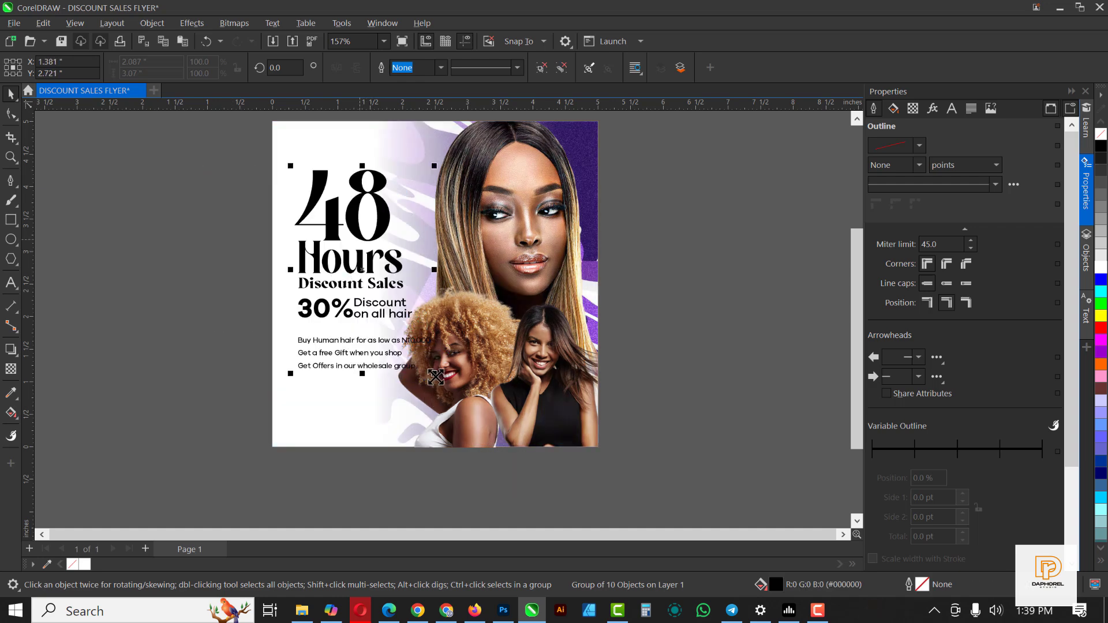
left_click_drag(435, 376, 396, 383)
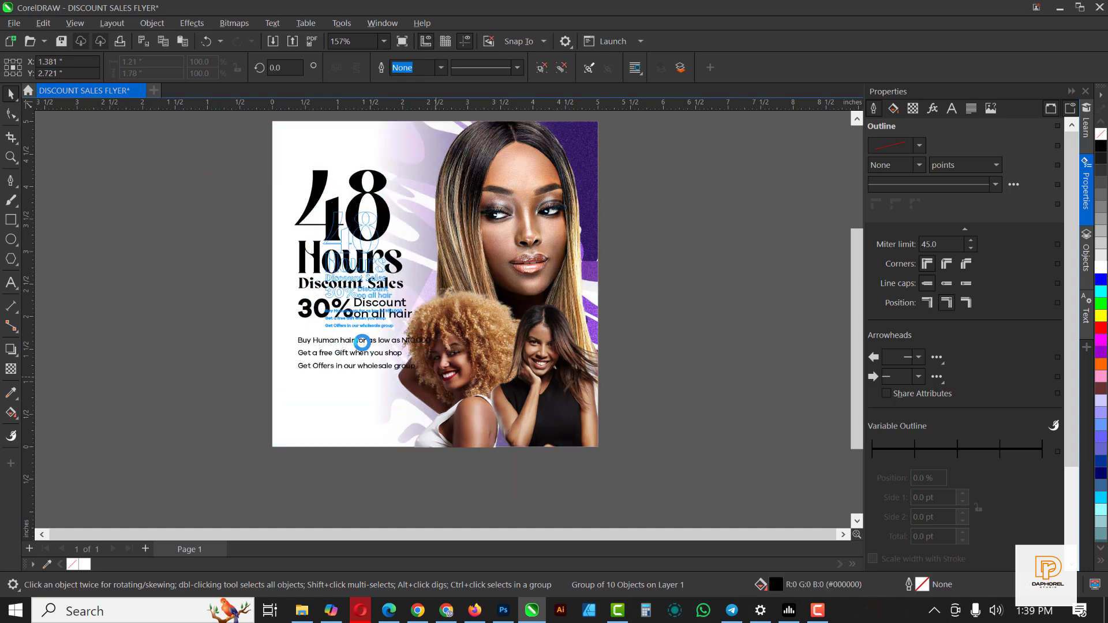
left_click_drag(366, 273, 347, 282)
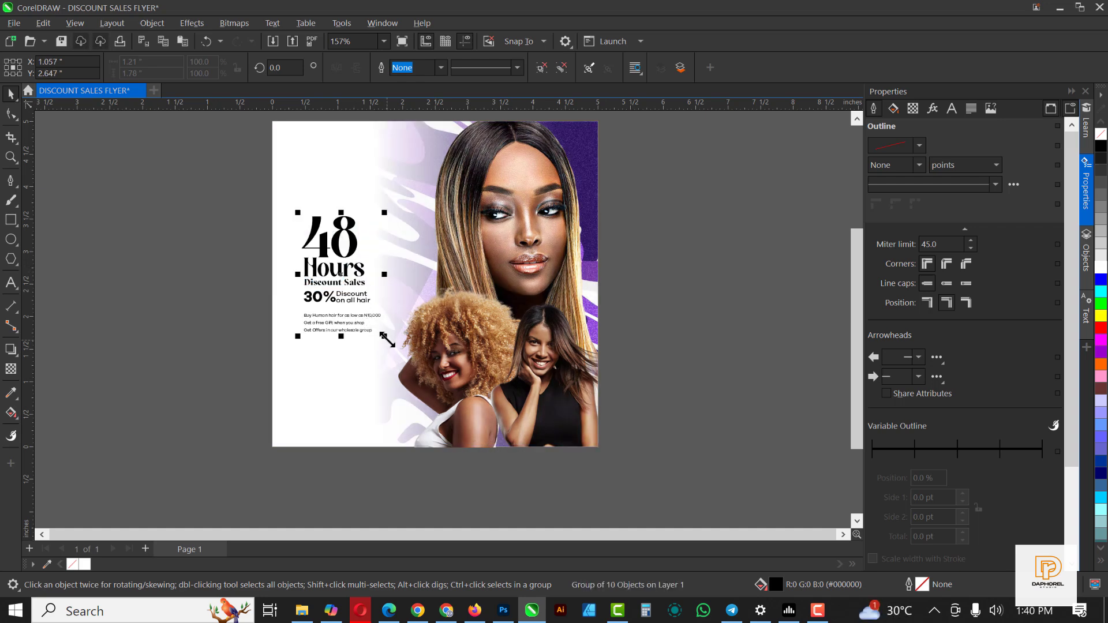
left_click_drag(386, 339, 410, 393)
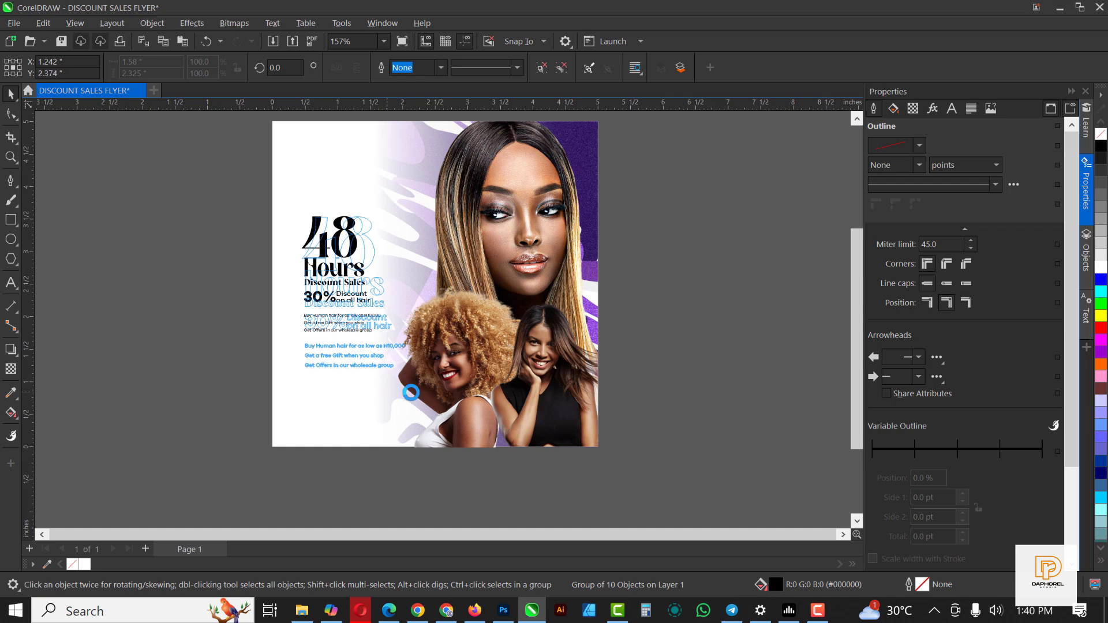
left_click_drag(410, 212, 430, 155)
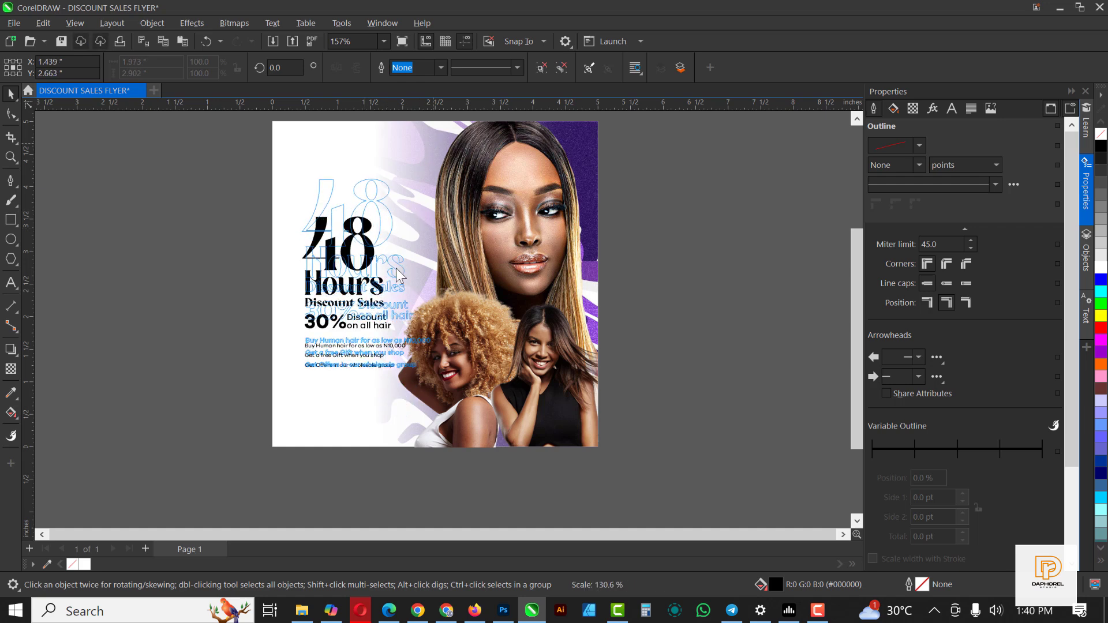
left_click_drag(399, 274, 376, 272)
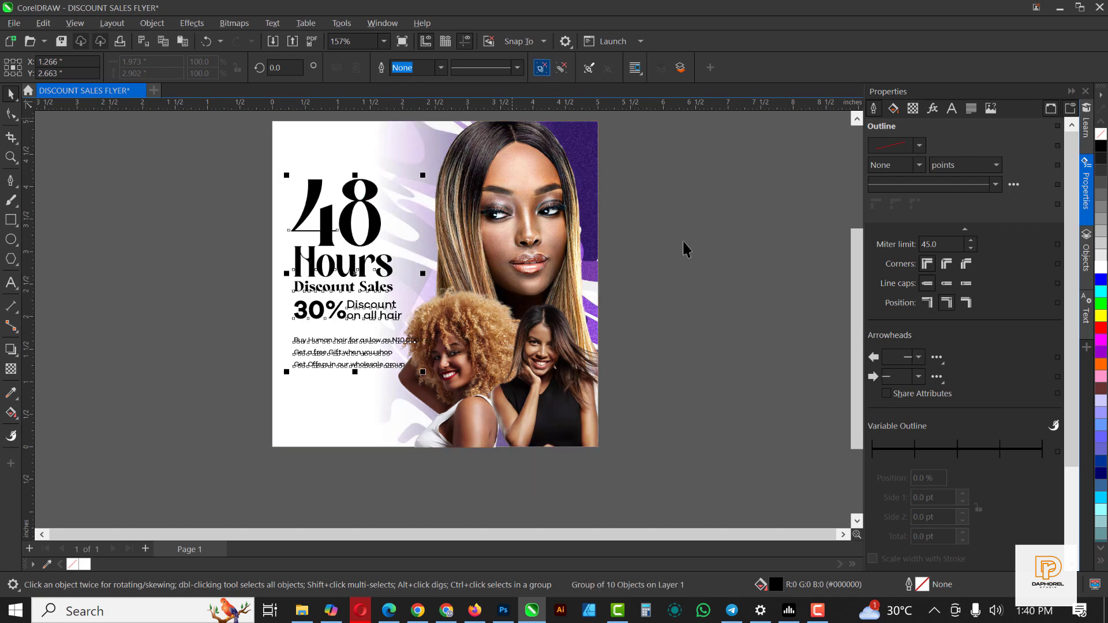
left_click(692, 254)
Shrink the Discount on all hair text slightly
scroll(323, 319, "up", 2)
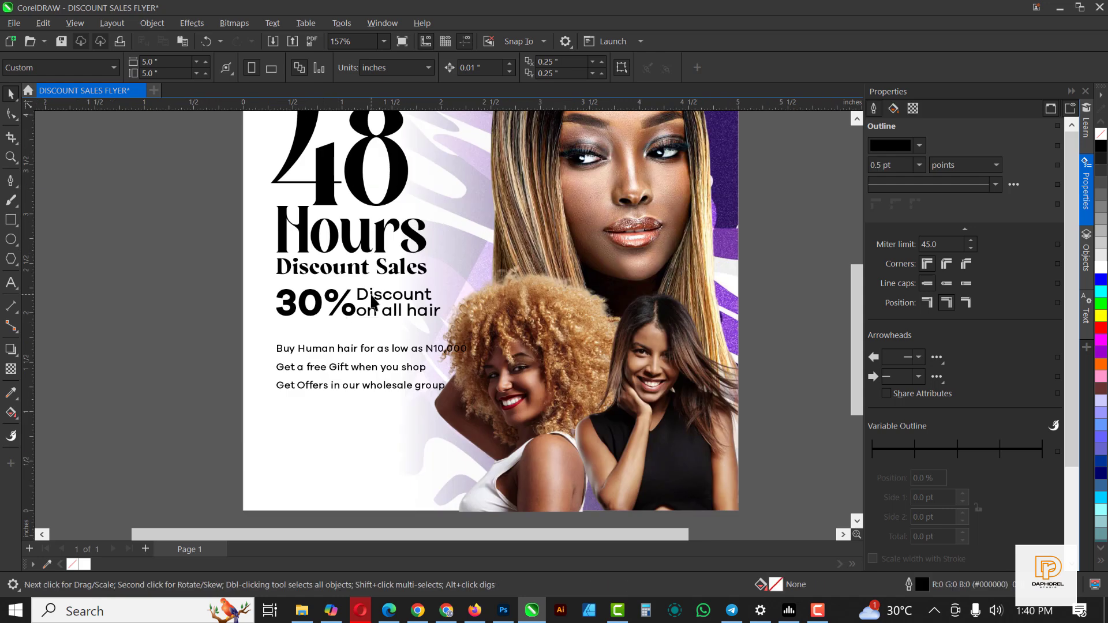
left_click(374, 309)
scroll(374, 309, "up", 3)
scroll(400, 305, "up", 1)
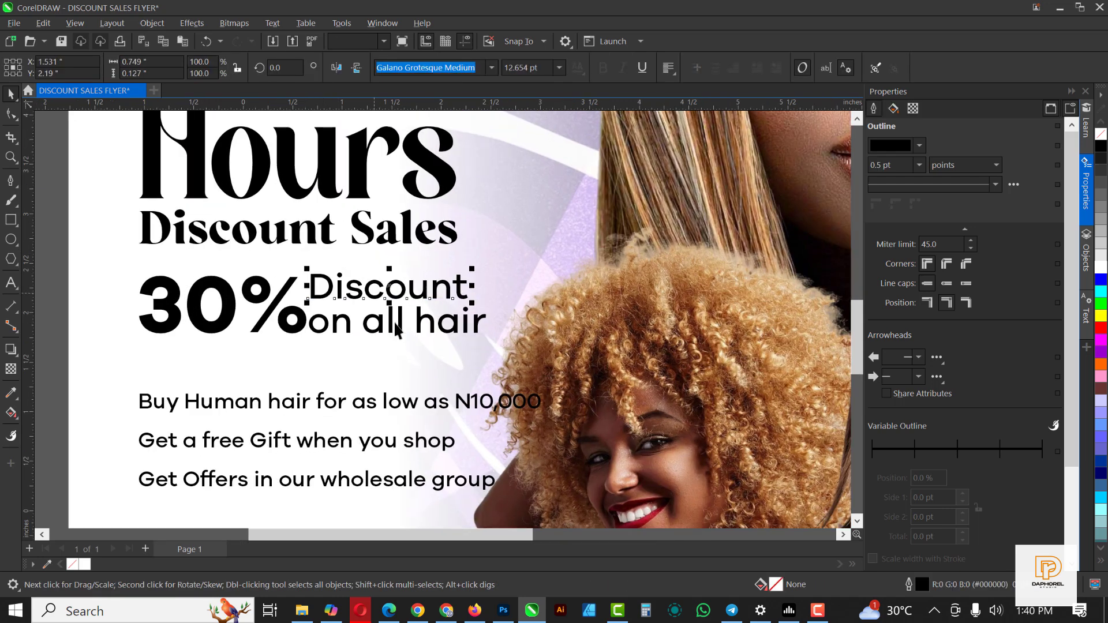
left_click(394, 321)
left_click_drag(492, 338, 480, 335)
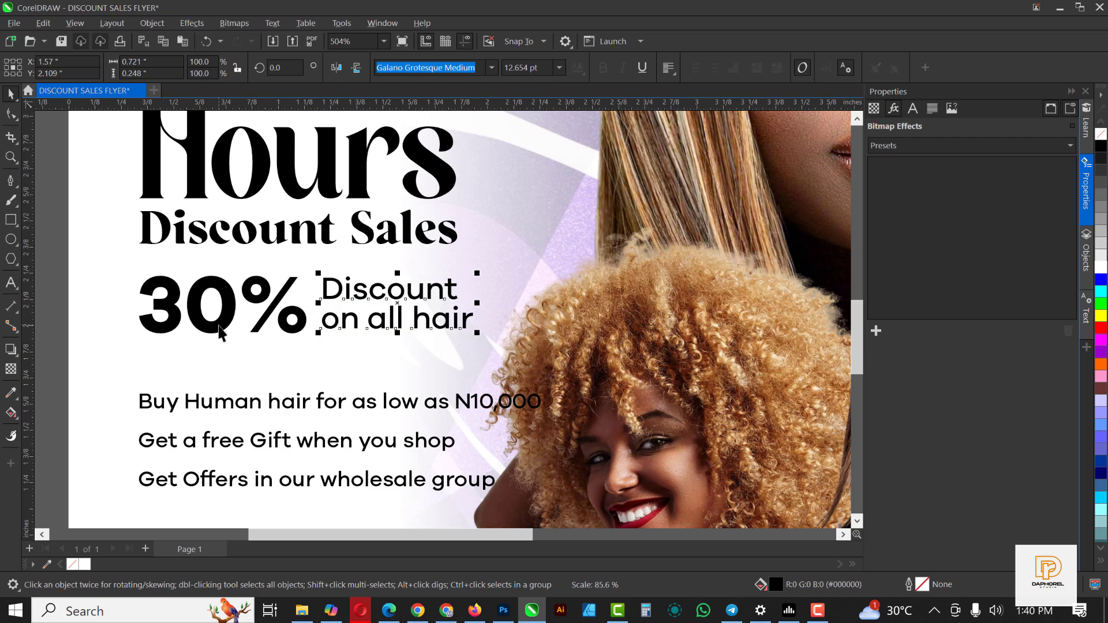
Tighten the letter spacing of 30% and group it with the Discount on all hair text
left_click(221, 333)
left_click(12, 114)
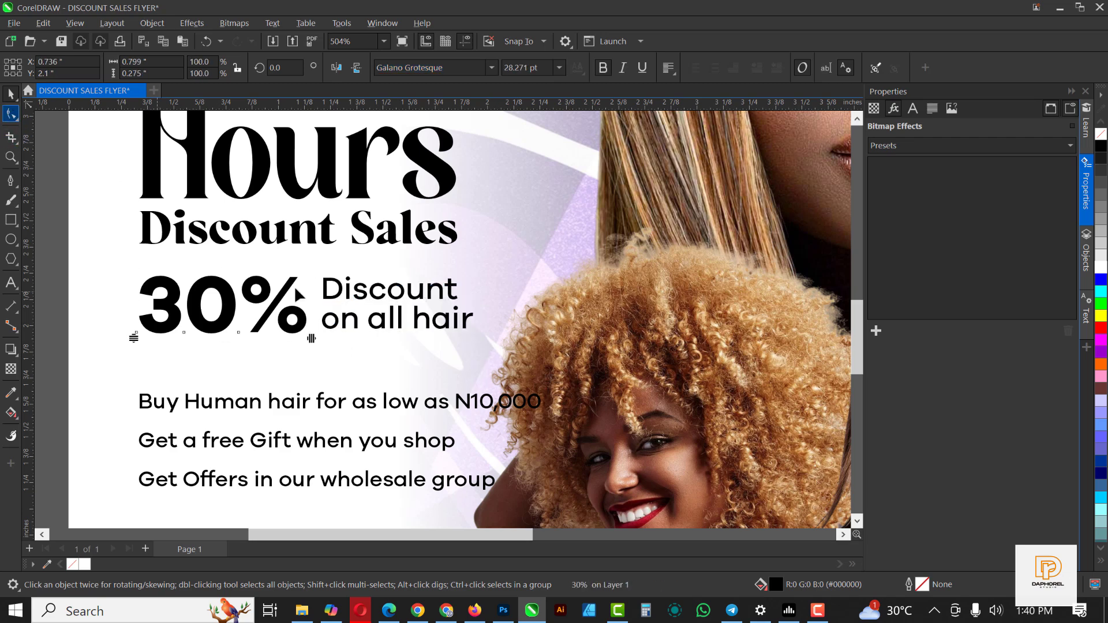
left_click_drag(311, 337, 304, 338)
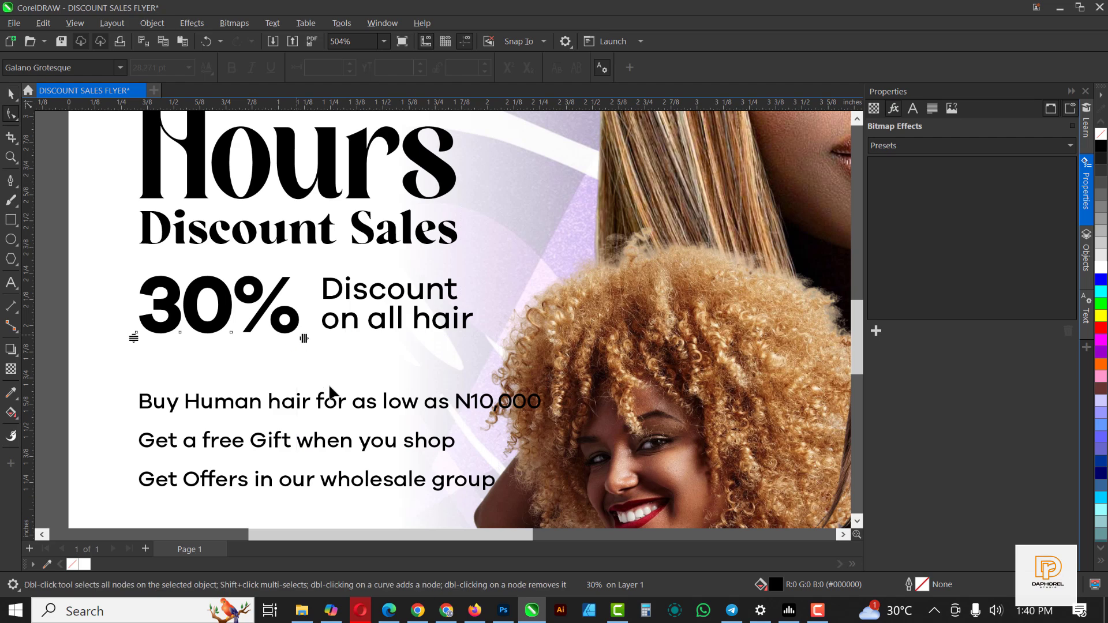
scroll(433, 307, "down", 4)
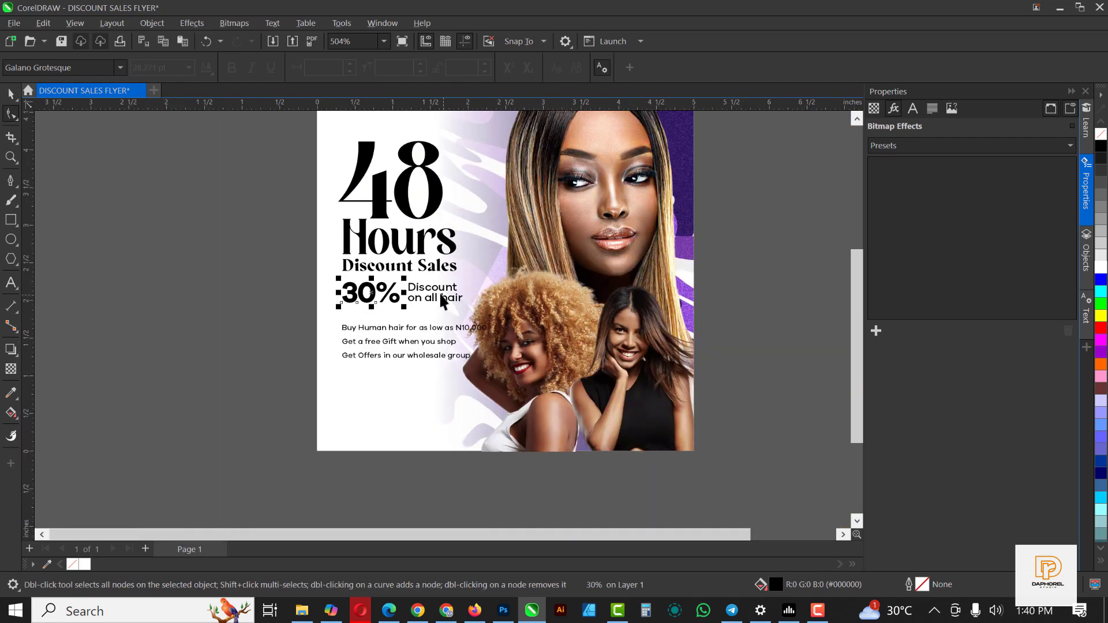
key("space")
left_click(438, 295)
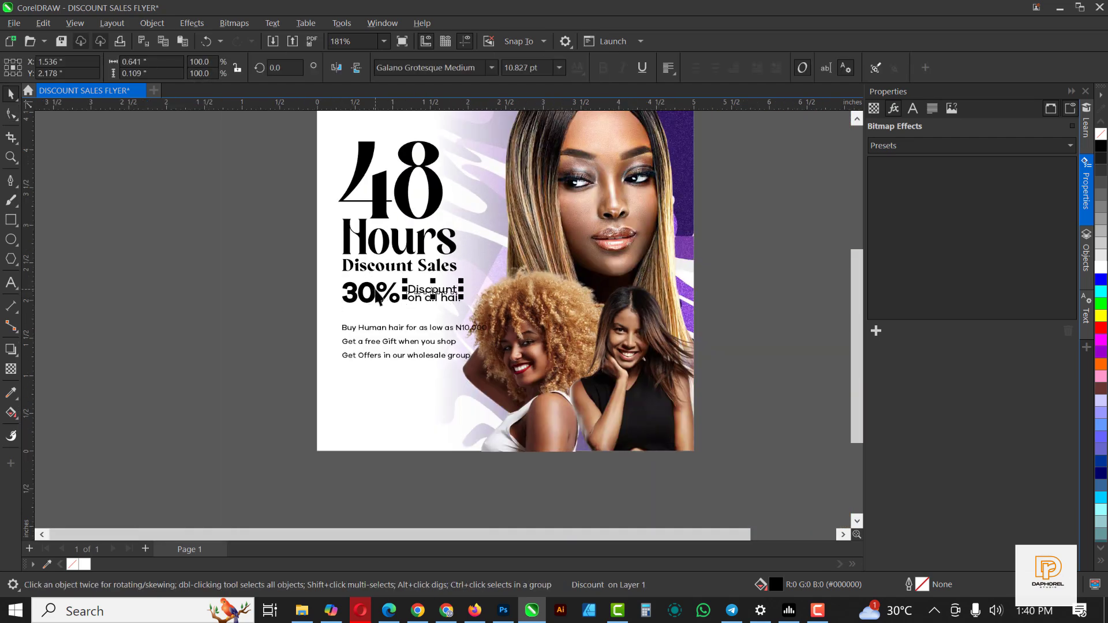
left_click_drag(266, 275, 231, 304)
key("ctrl+g")
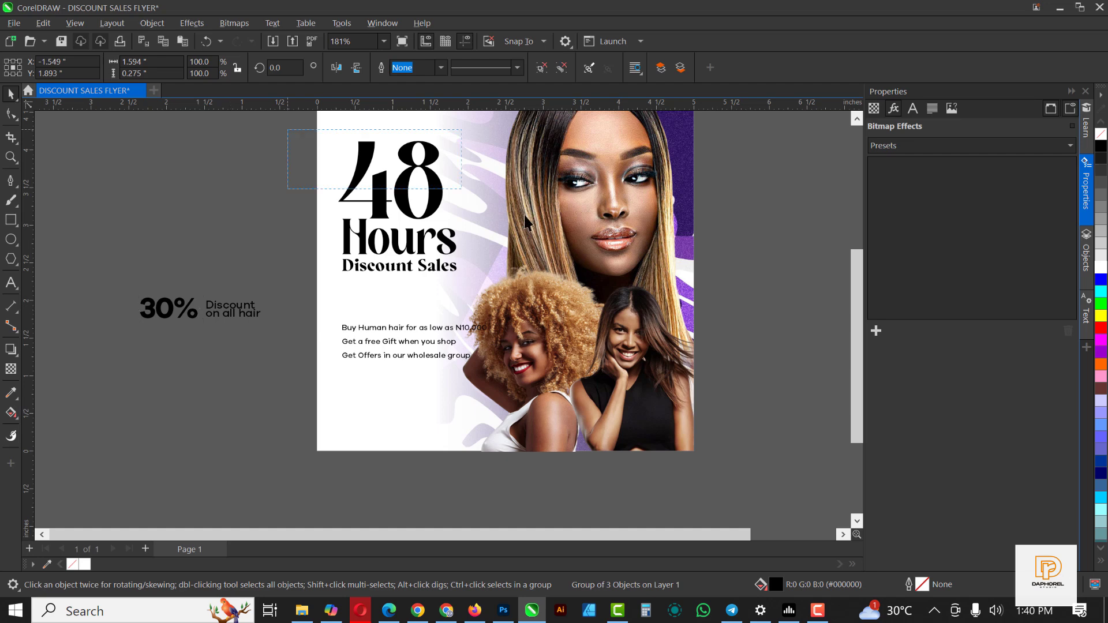
Ungroup the 48 Hours Discount Sales heading and fill its words with purple #3B216B sampled from the background
left_click_drag(516, 277, 517, 277)
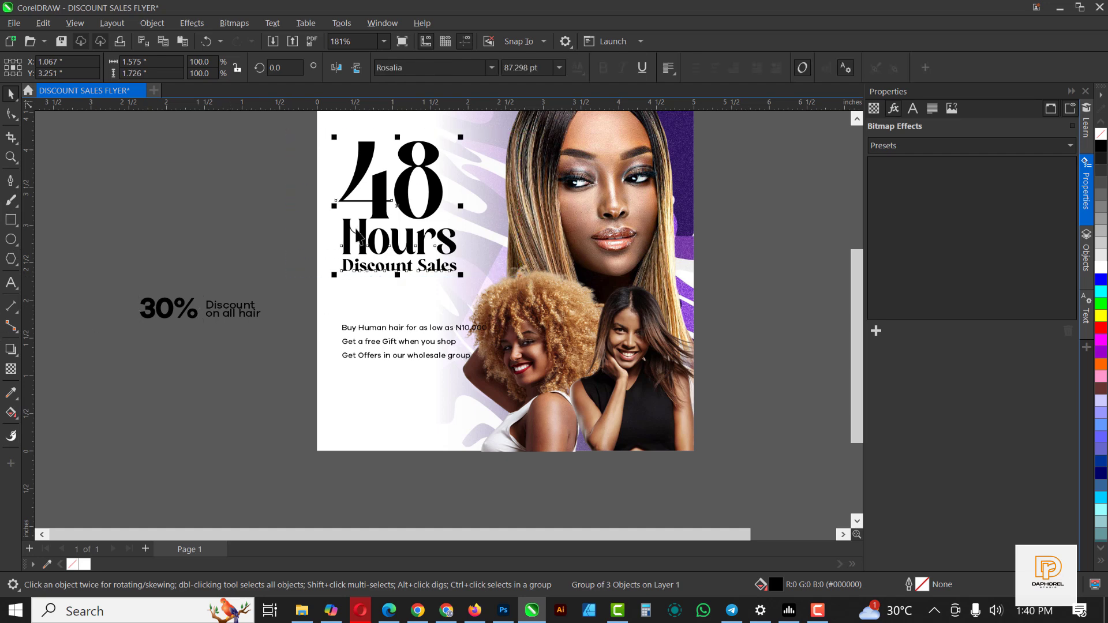
key("ctrl+u")
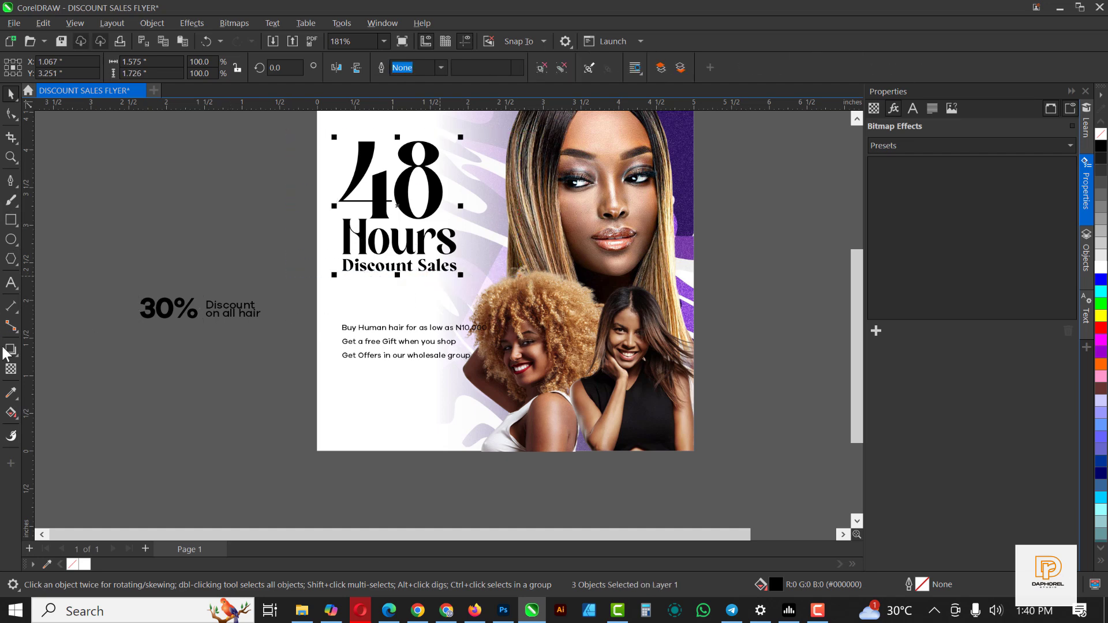
left_click(11, 392)
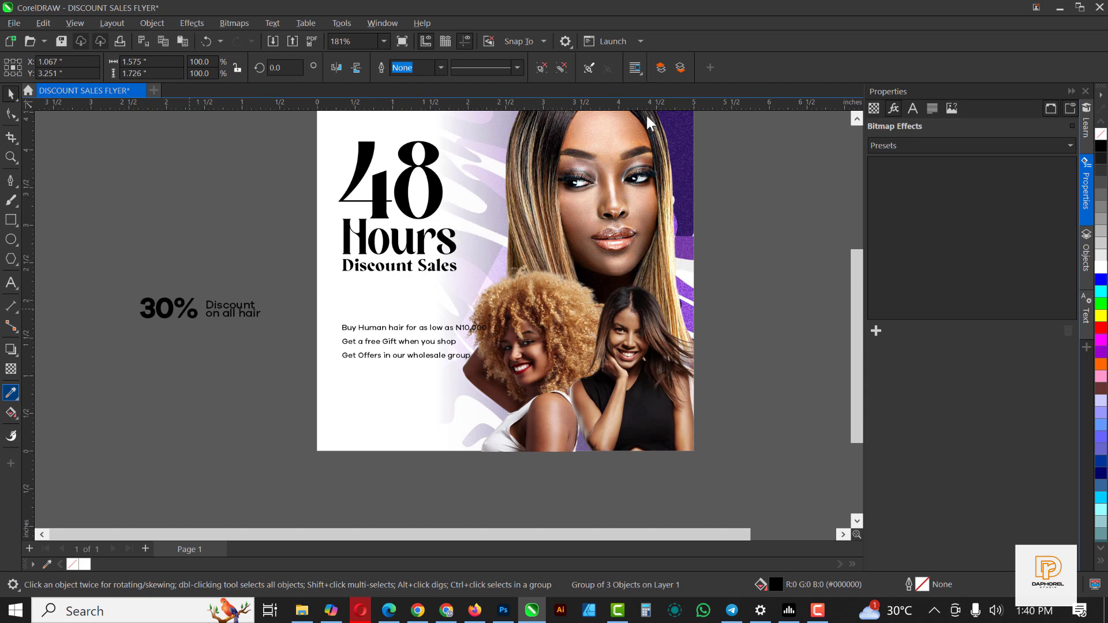
left_click(689, 137)
scroll(404, 199, "up", 2)
left_click(403, 197)
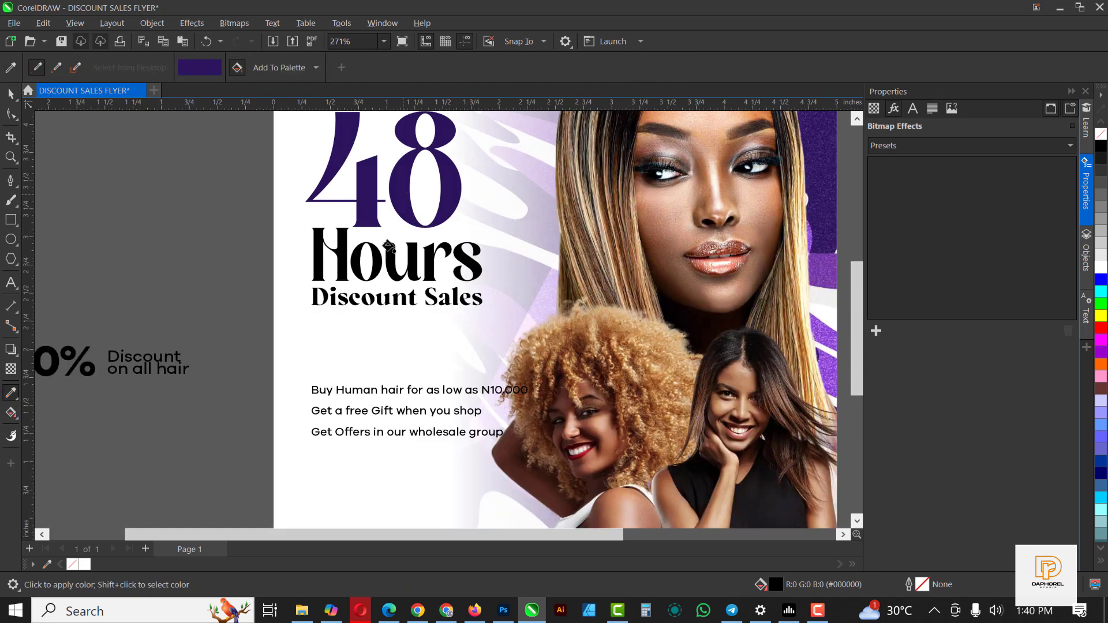
key("space")
scroll(398, 289, "down", 3)
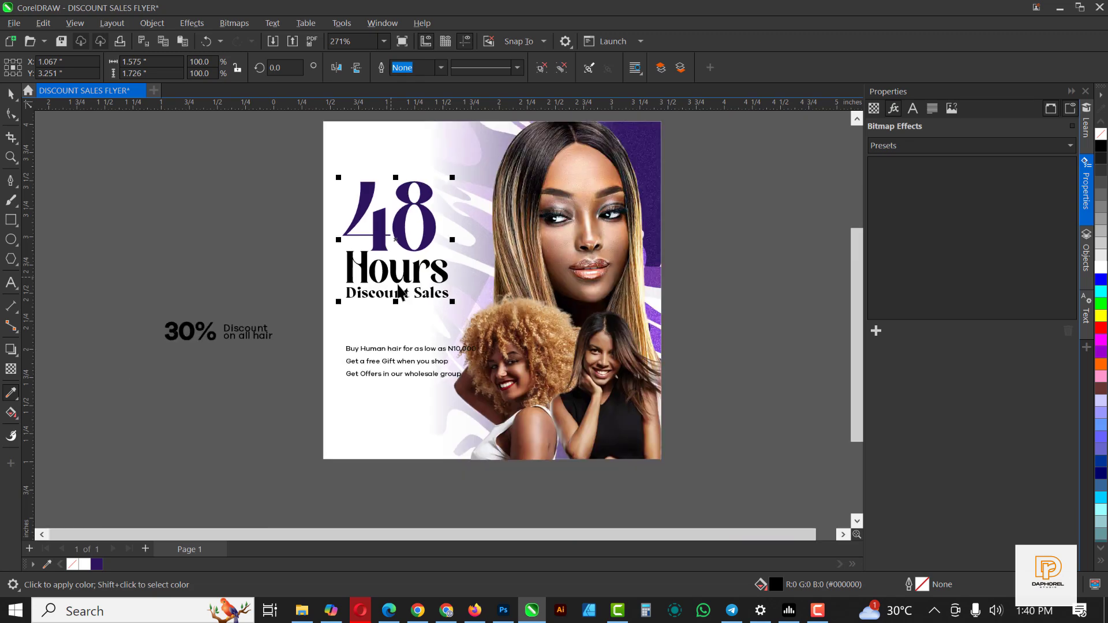
left_click(397, 284)
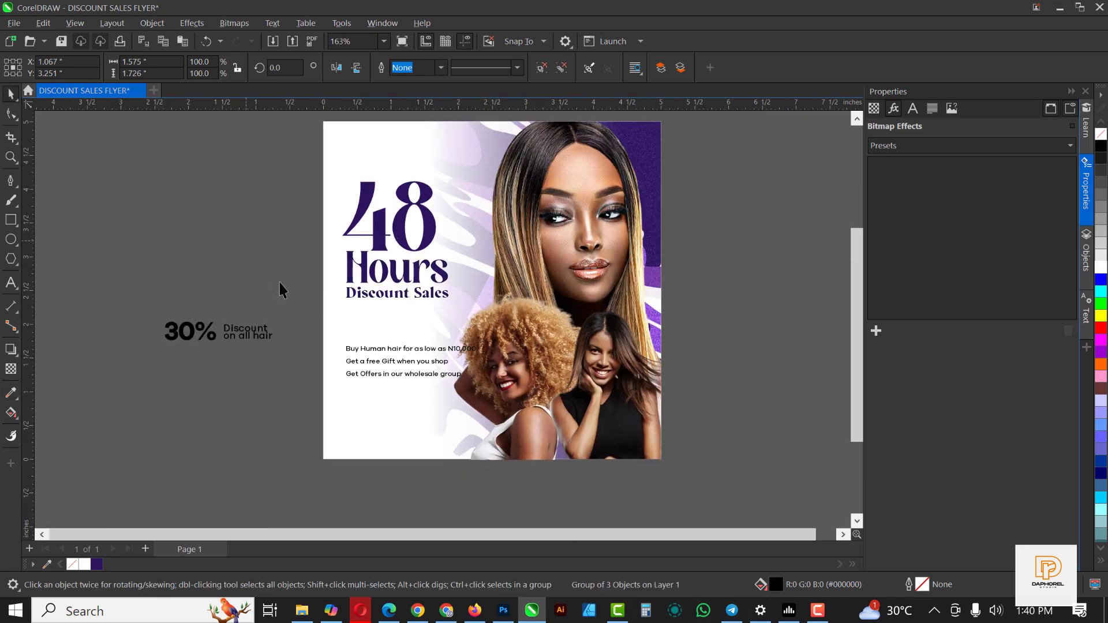
left_click(87, 311)
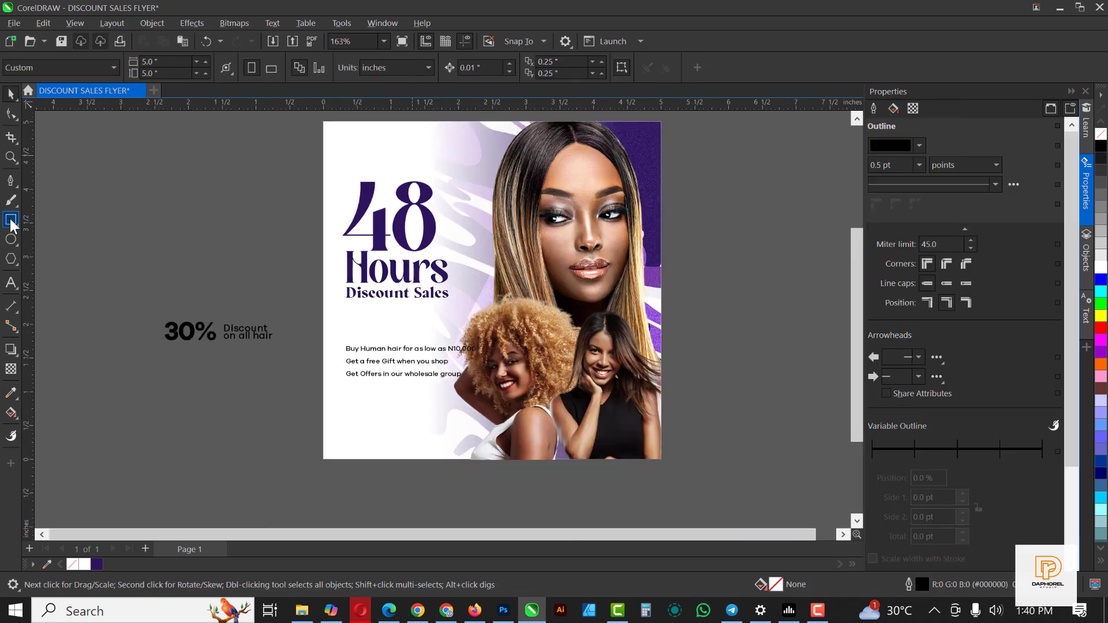
Draw a rectangle under the Discount Sales line and fill it dark purple
left_click(11, 220)
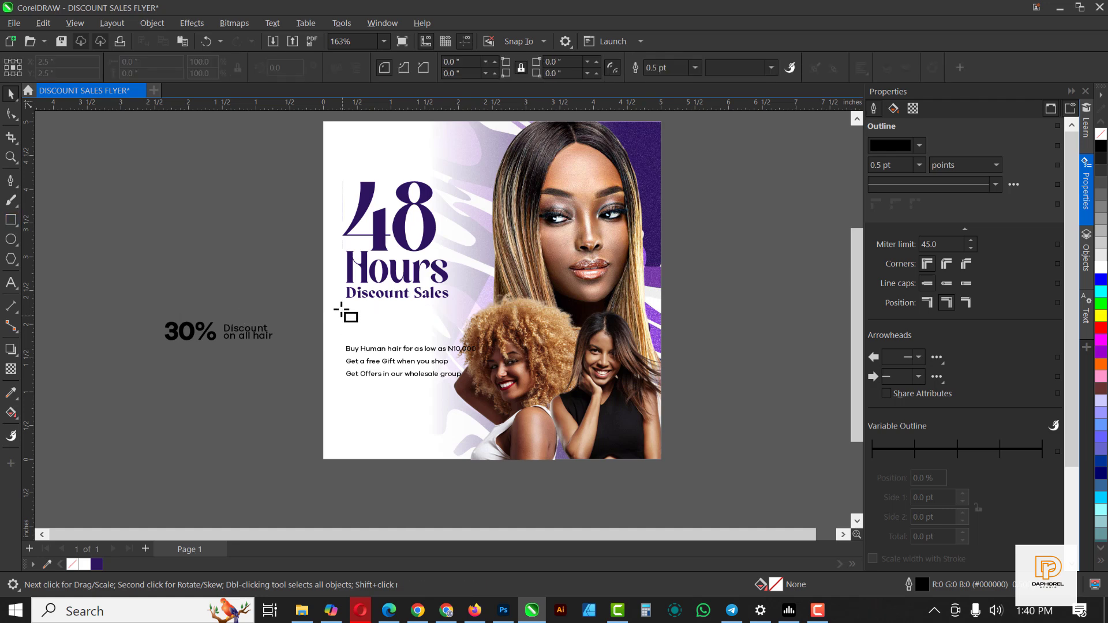
mouse_move(342, 307)
left_mouse_down()
mouse_move(384, 335)
mouse_move(455, 334)
mouse_move(410, 309)
left_mouse_up()
scroll(393, 329, "up", 2)
key("space")
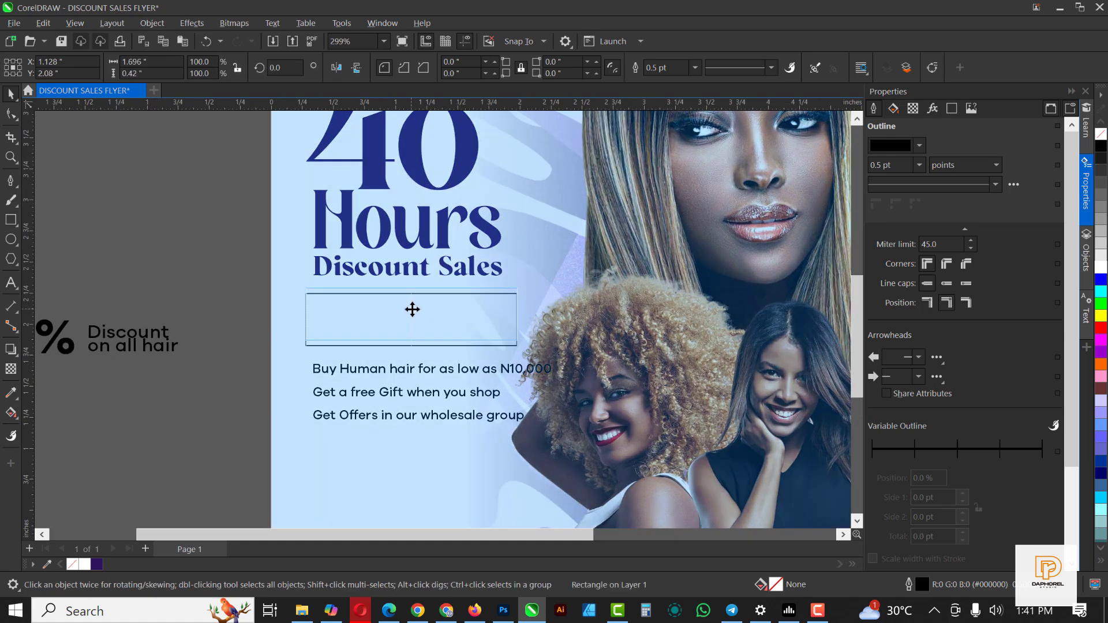
left_click(97, 564)
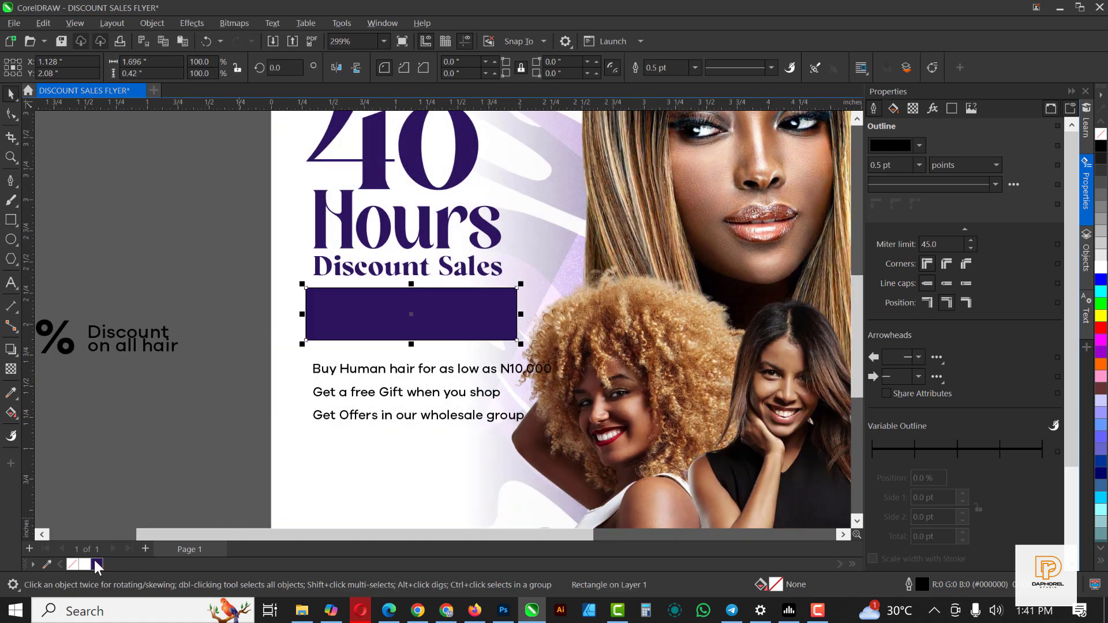
left_click(426, 310)
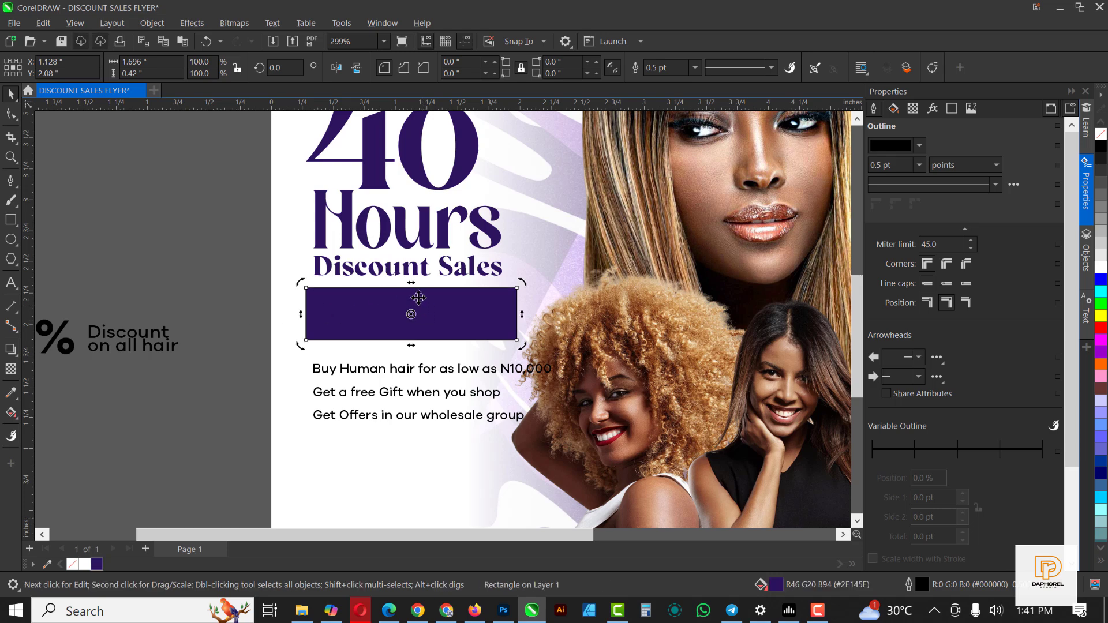
left_click_drag(418, 302, 420, 348)
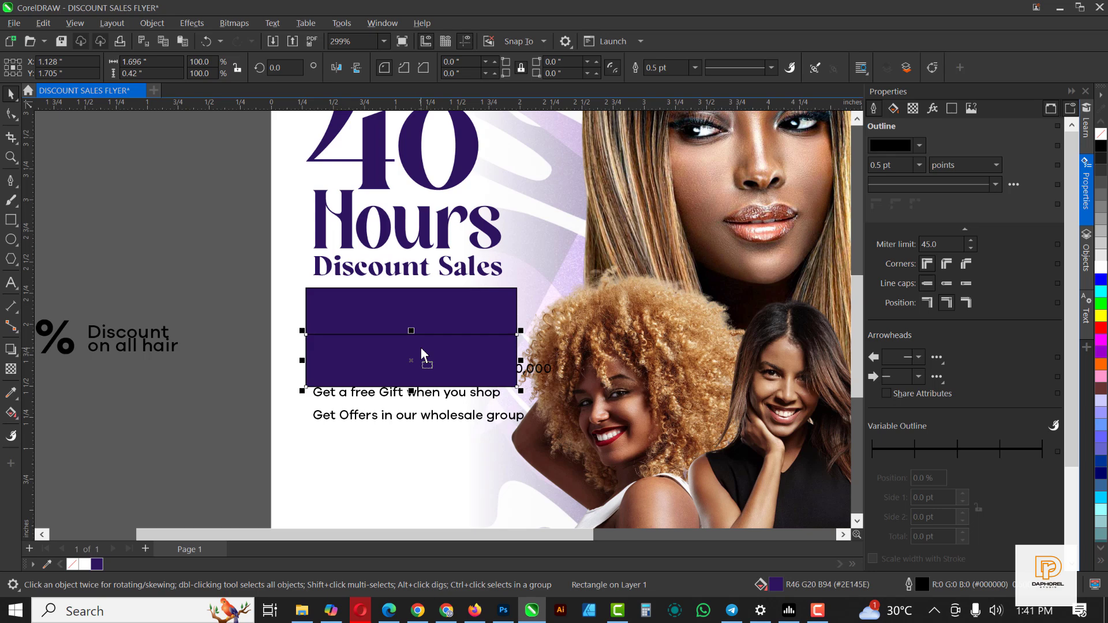
key("ctrl+z")
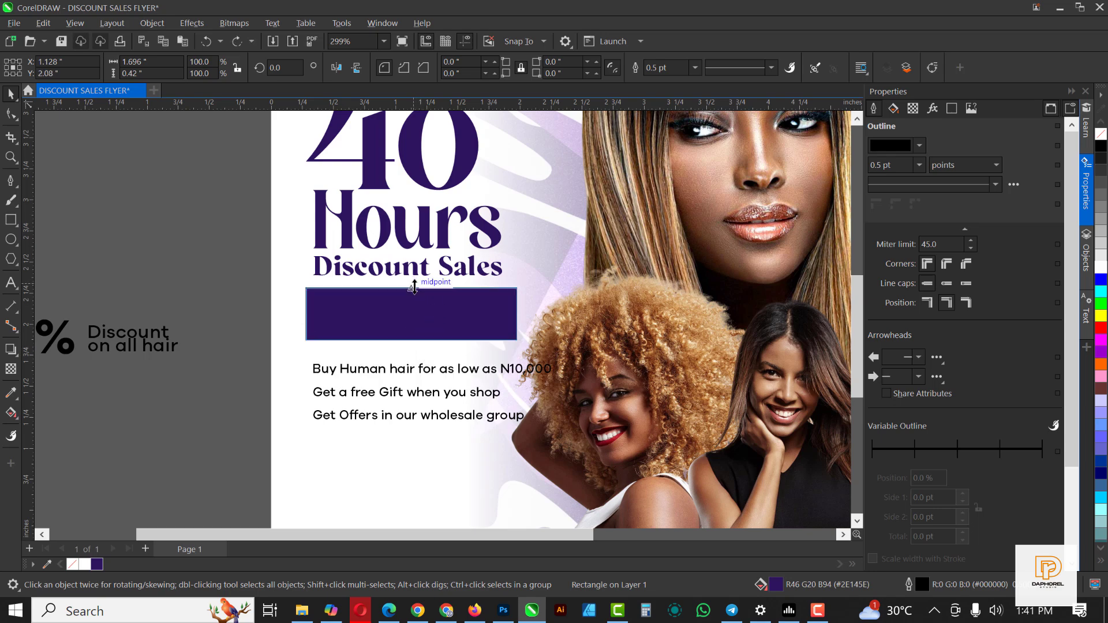
Shorten and widen the rectangle, then remove the outlines from both banner rectangles
left_click_drag(413, 287, 413, 299)
scroll(527, 320, "up", 1)
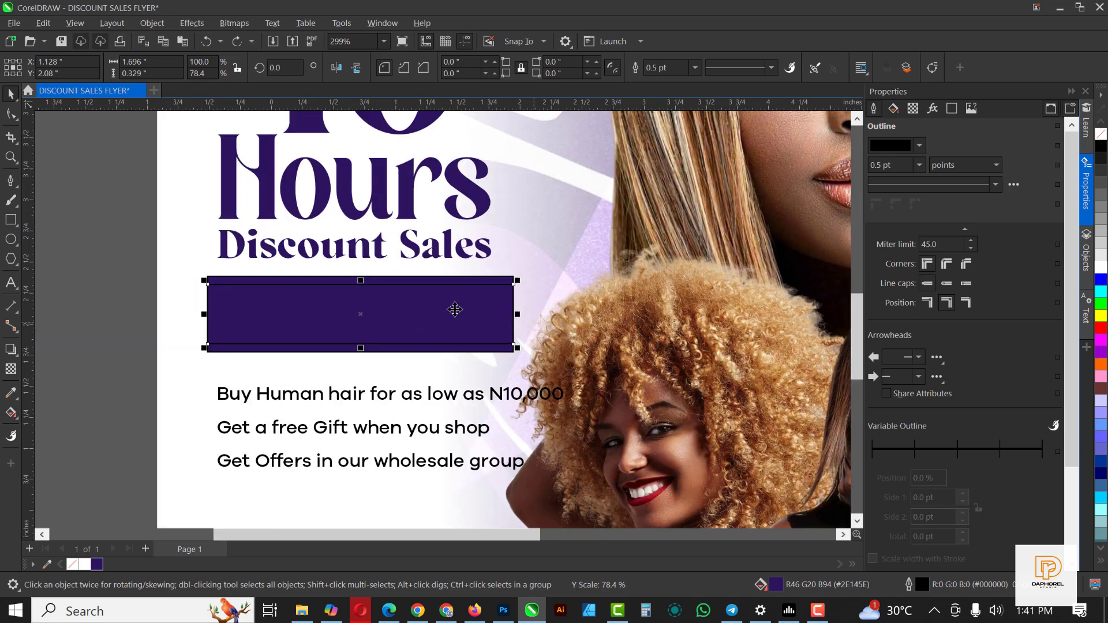
scroll(341, 294, "up", 1)
left_click_drag(368, 270, 368, 284)
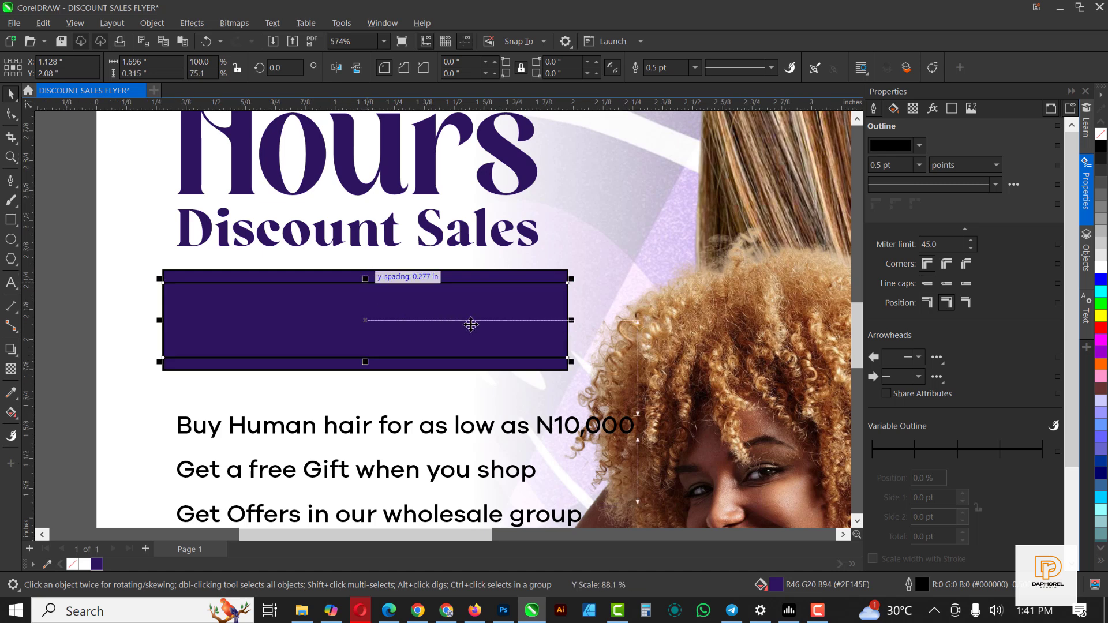
left_click_drag(573, 321, 606, 324)
left_click(543, 277, "shift")
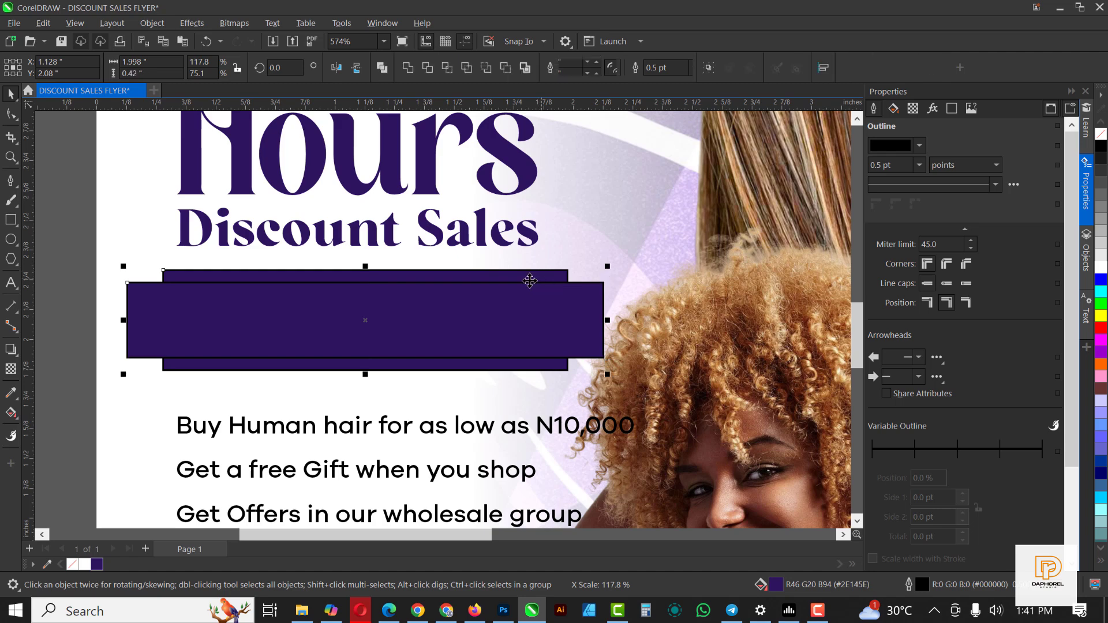
left_click(610, 67)
left_click(584, 83)
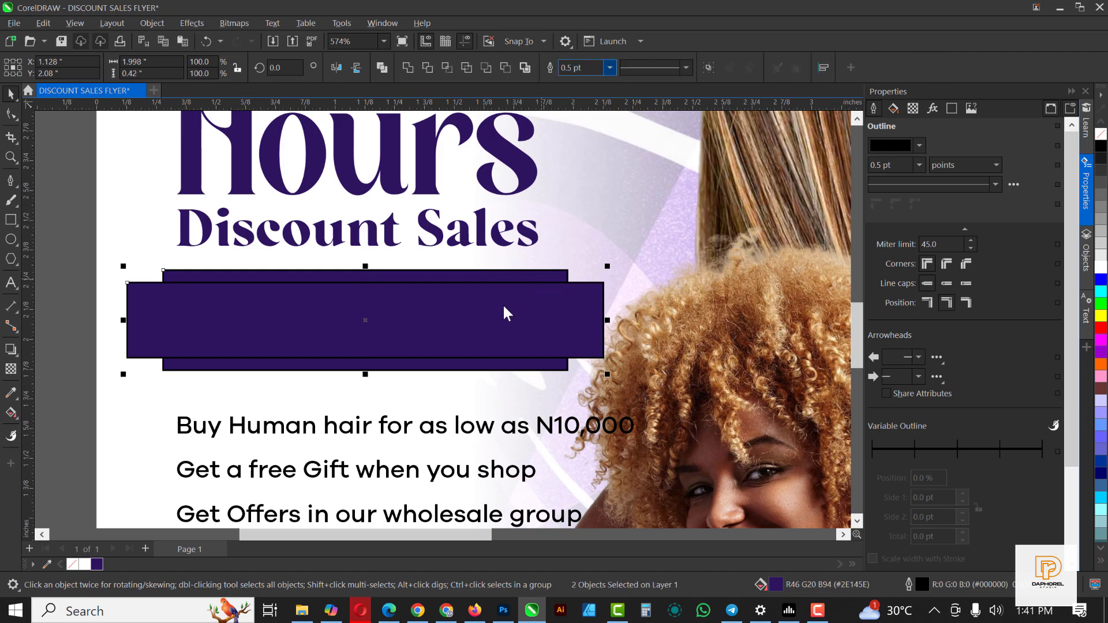
scroll(502, 304, "down", 1)
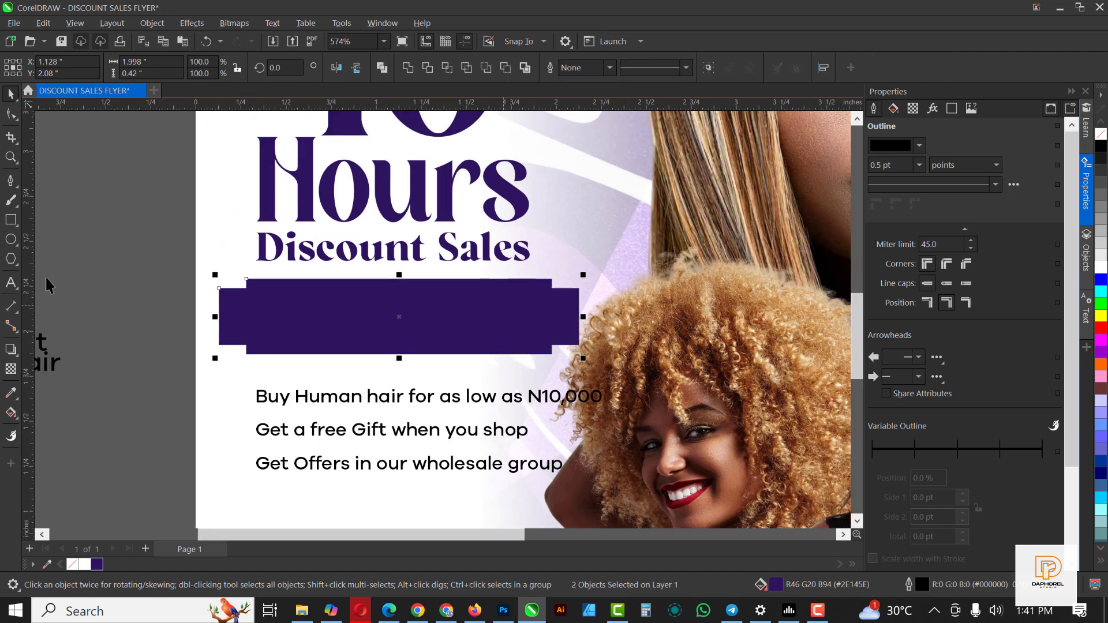
left_click(249, 312)
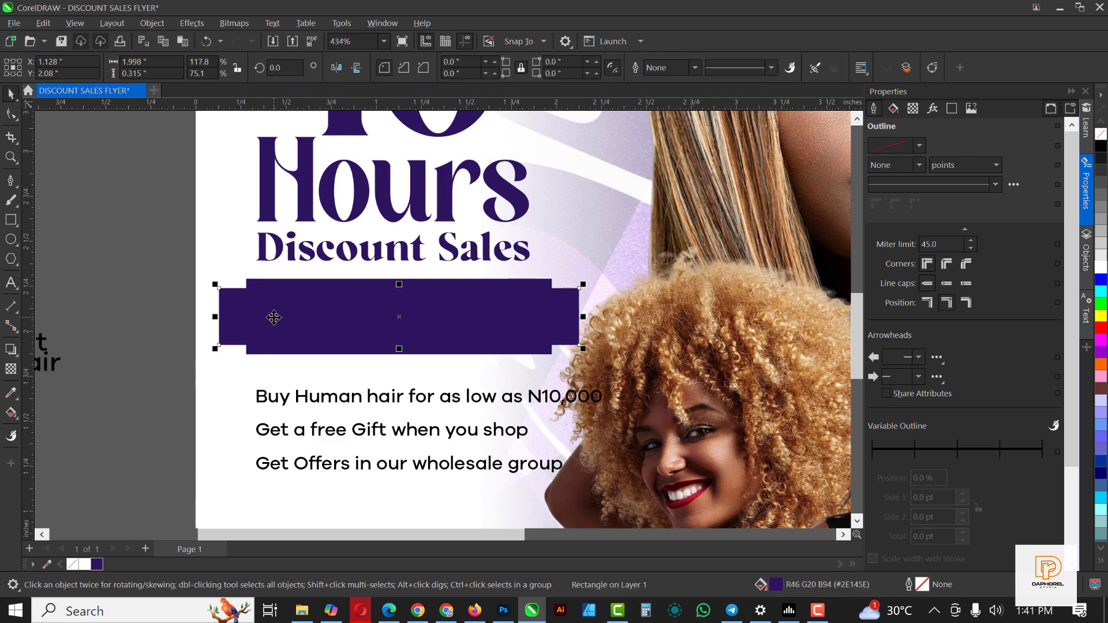
Give the wider banner rectangle a left-to-right fountain fill from dark to bright purple
key("g")
left_click_drag(228, 329, 579, 329)
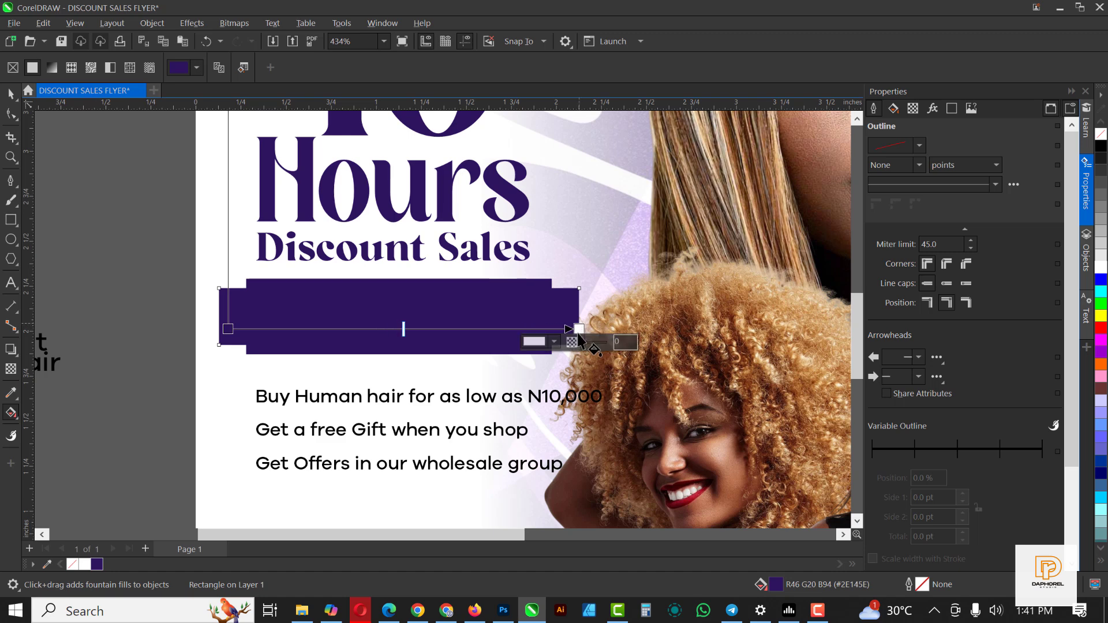
left_click(1103, 353)
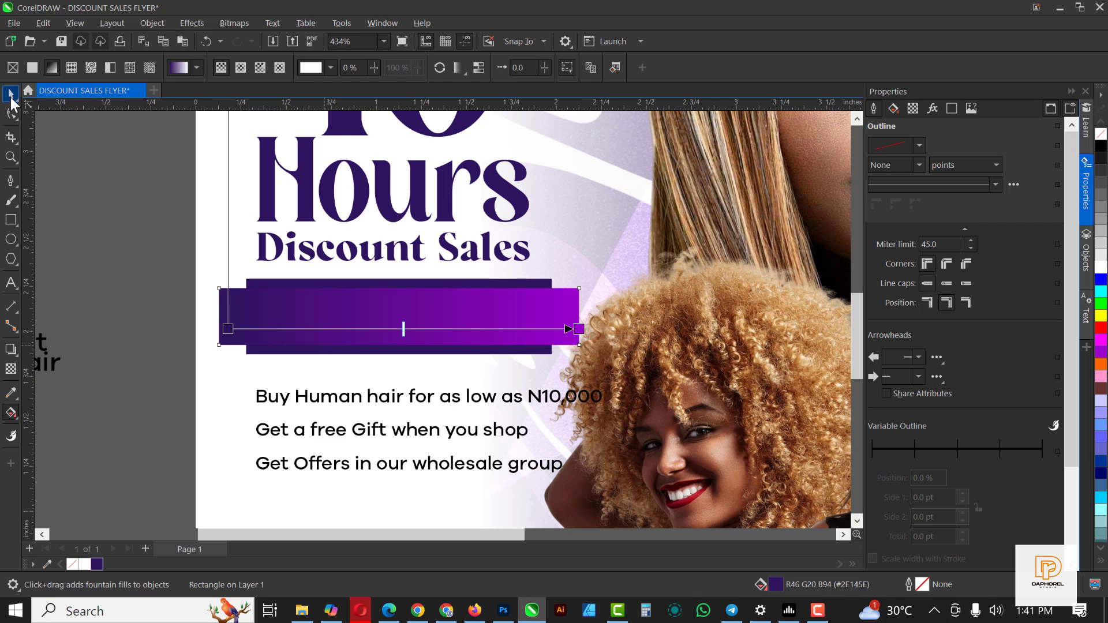
left_click(12, 94)
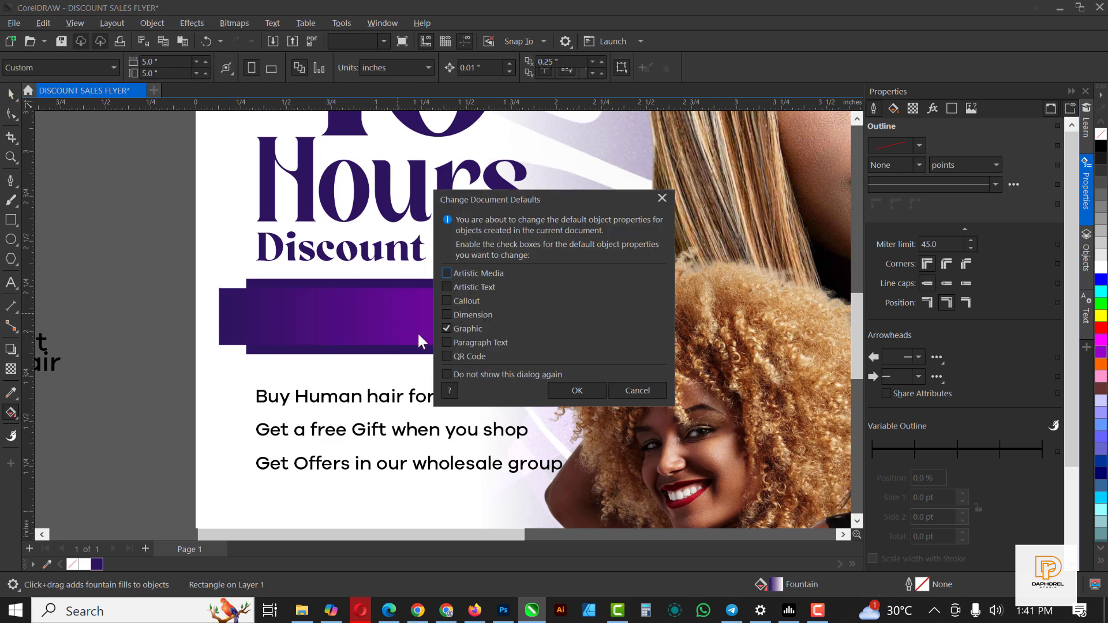
left_click(652, 195)
left_click(467, 304)
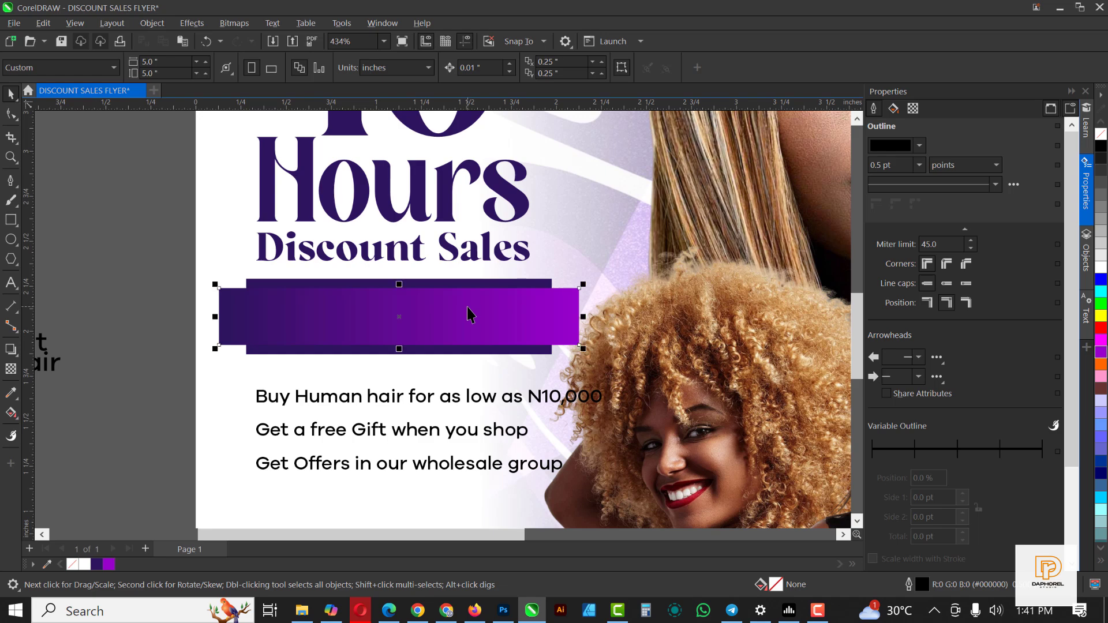
scroll(467, 307, "down", 1)
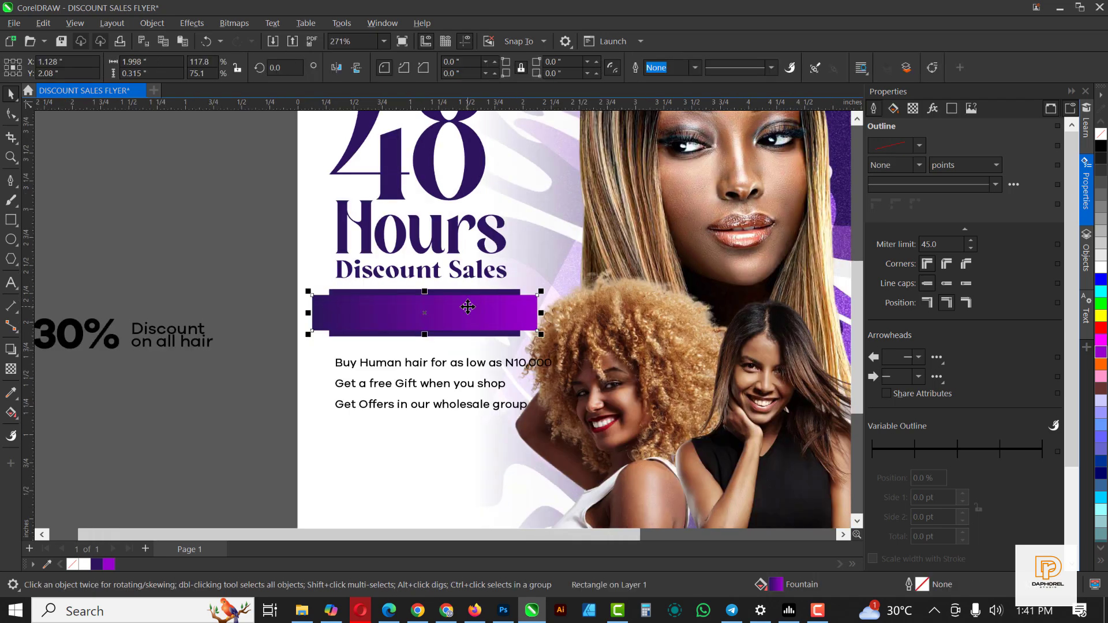
Shrink the three offer text lines to about 82%
scroll(466, 307, "down", 1)
left_click(491, 355)
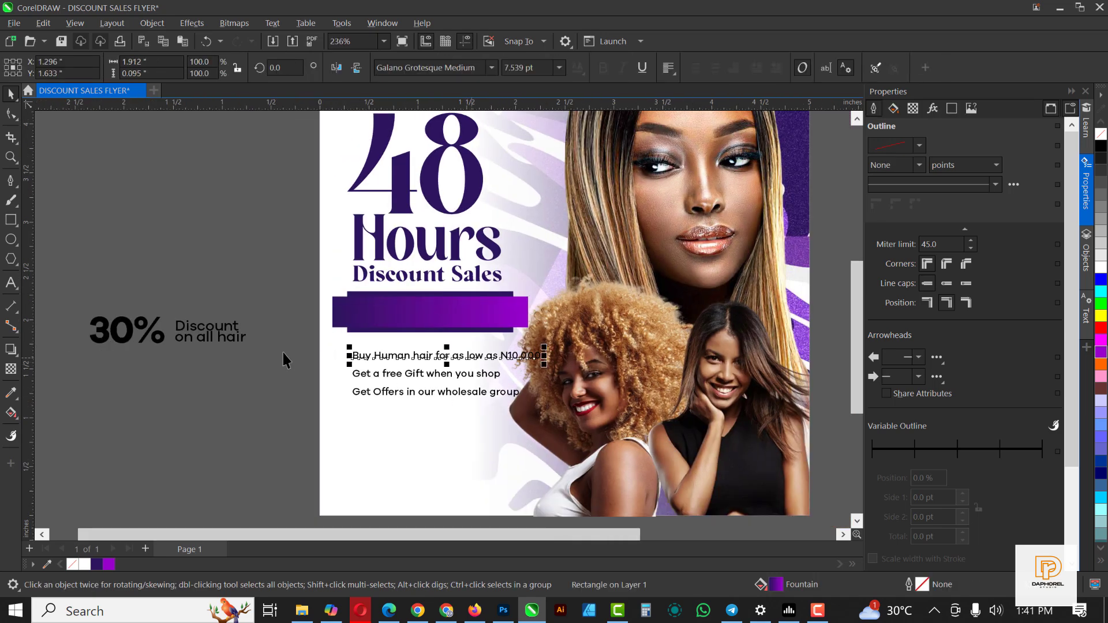
left_click_drag(543, 407, 507, 448)
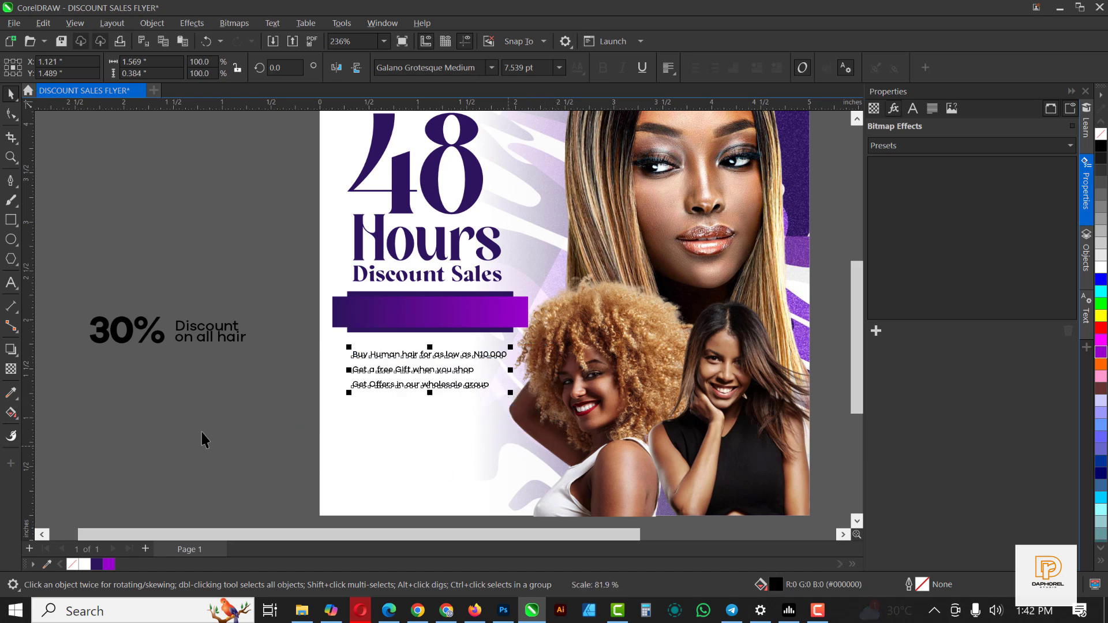
left_click(204, 447)
Move the free Gift and wholesale group lines up to even the line spacing
scroll(350, 383, "down", 1)
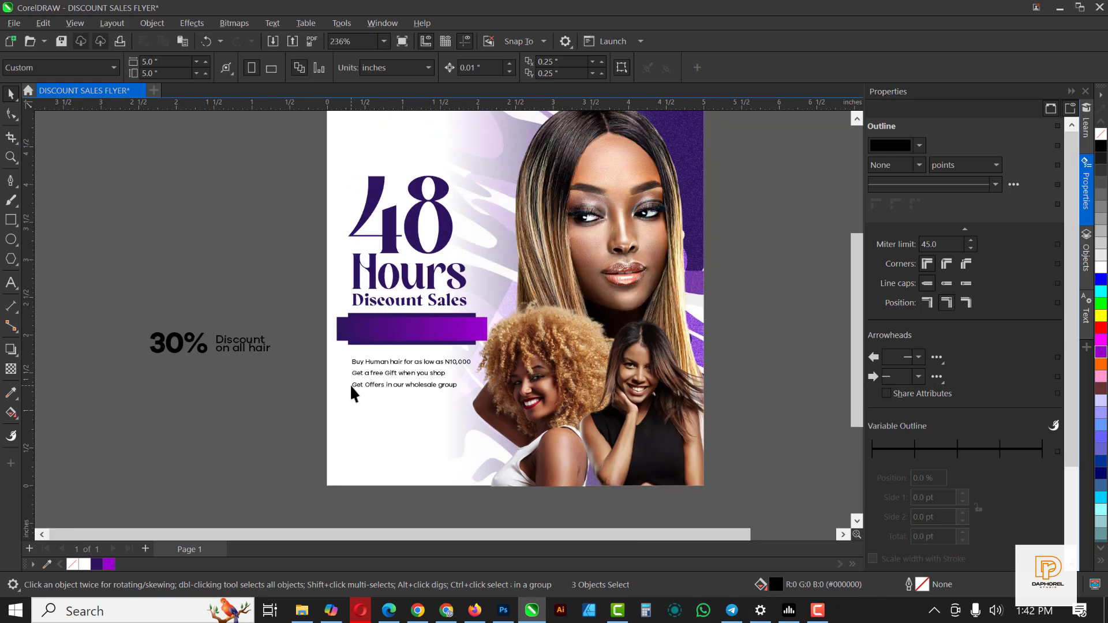
scroll(359, 362, "up", 3)
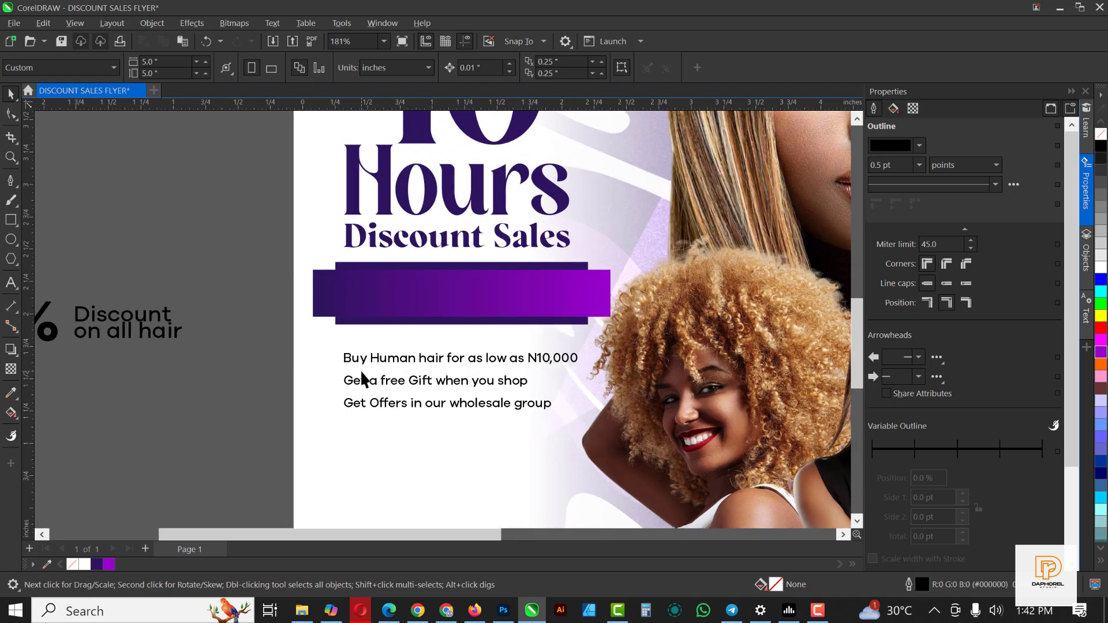
left_click(389, 382)
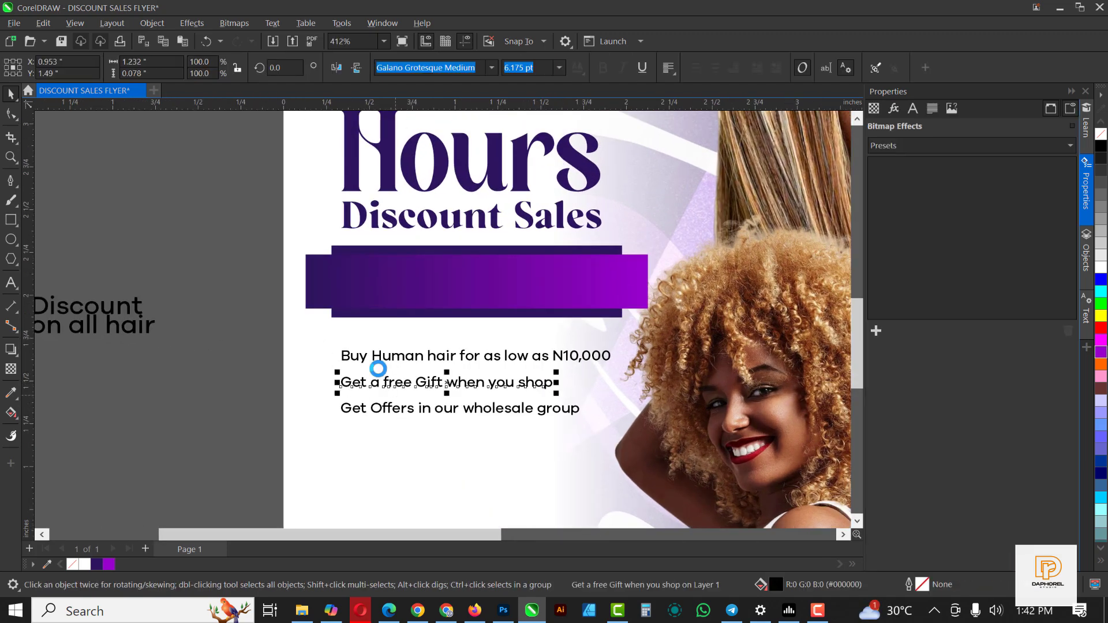
left_click_drag(376, 379, 376, 375)
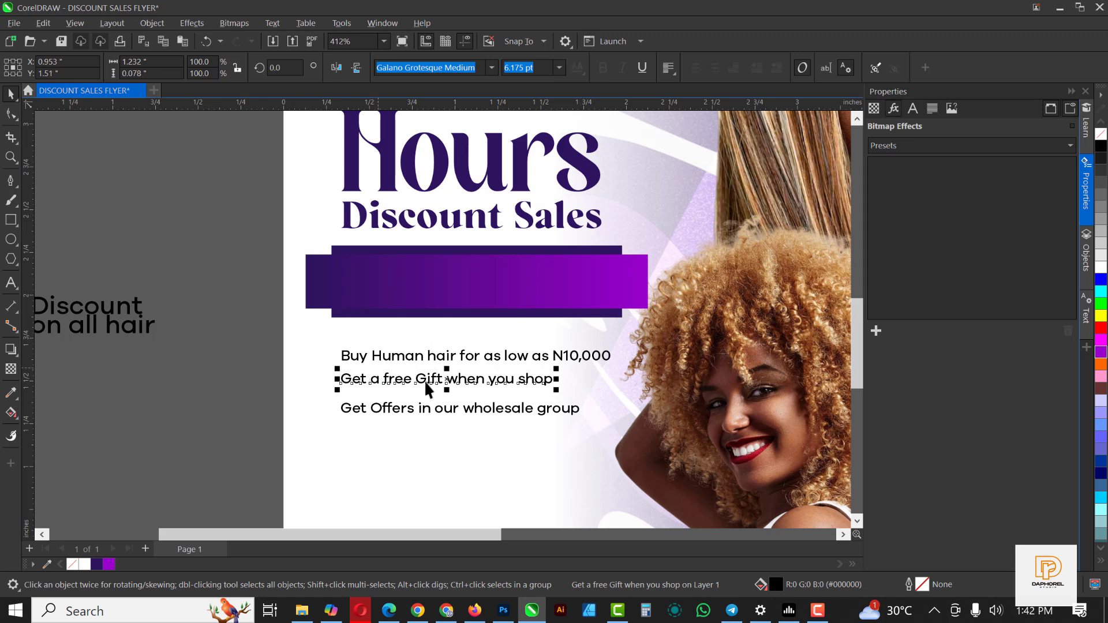
left_click(419, 407)
key("Up")
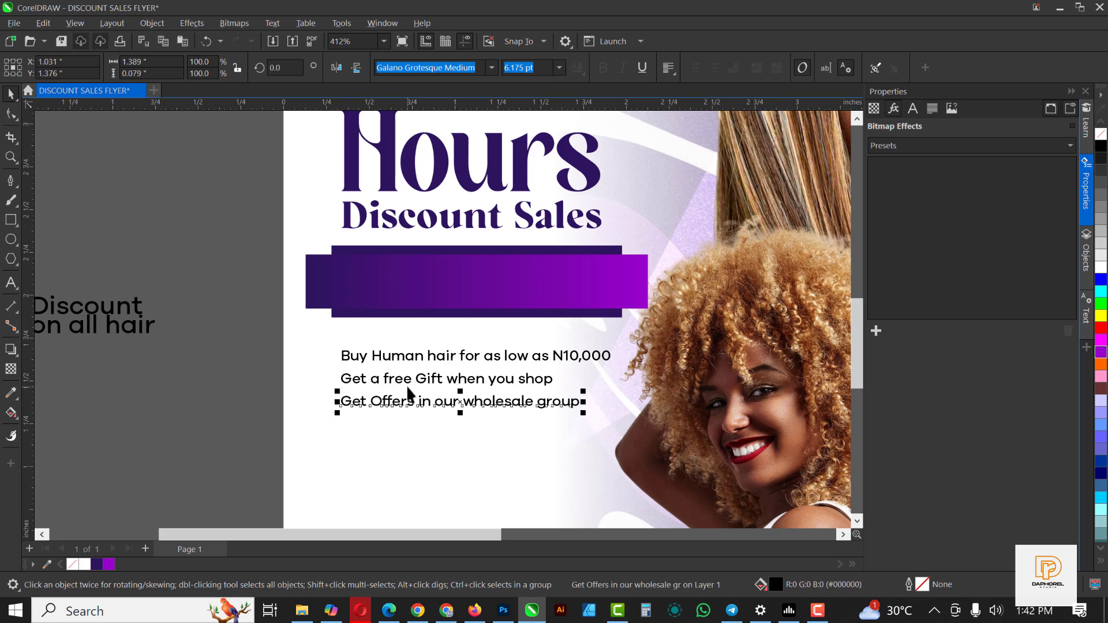
key("Up")
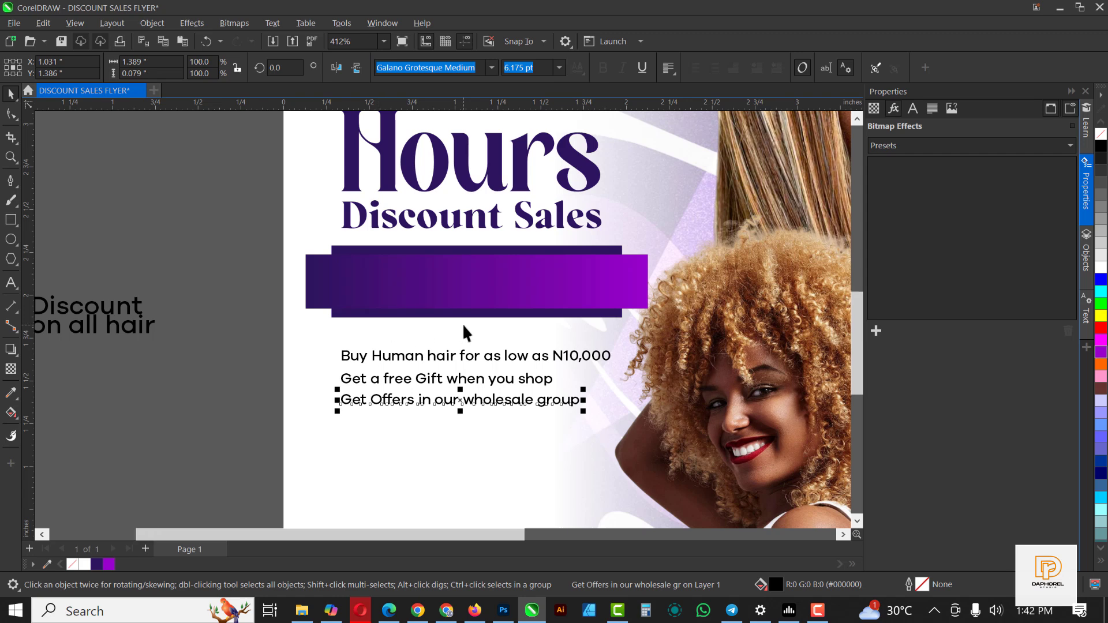
scroll(462, 324, "down", 4)
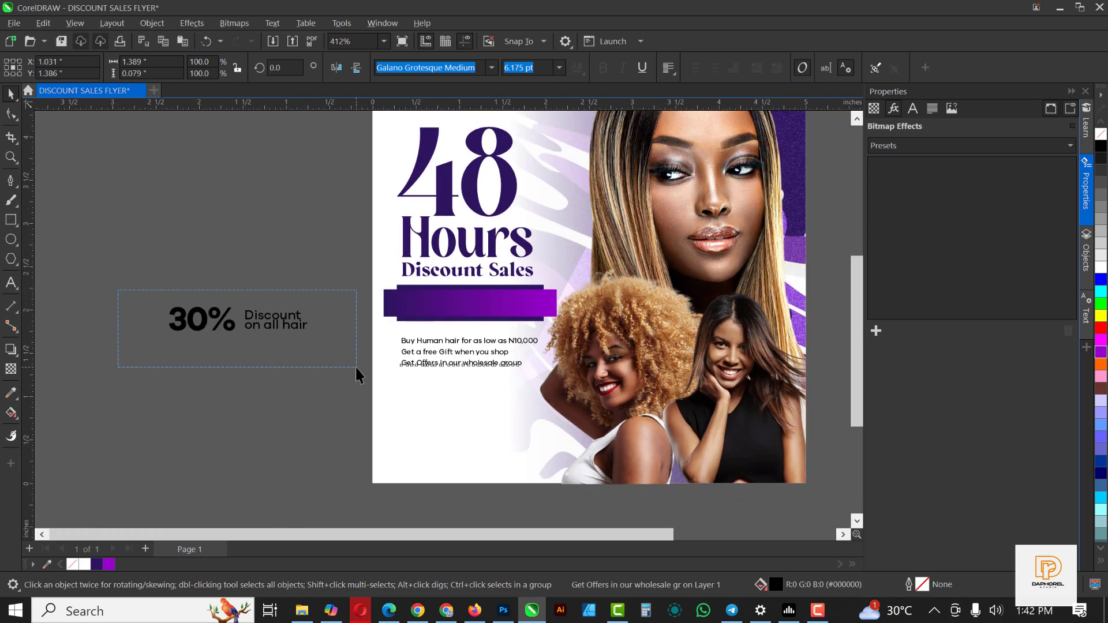
Make the 30% Discount on all hair group white and fit it inside the purple banner at 1.284 × 0.221 in
left_click_drag(355, 366, 355, 366)
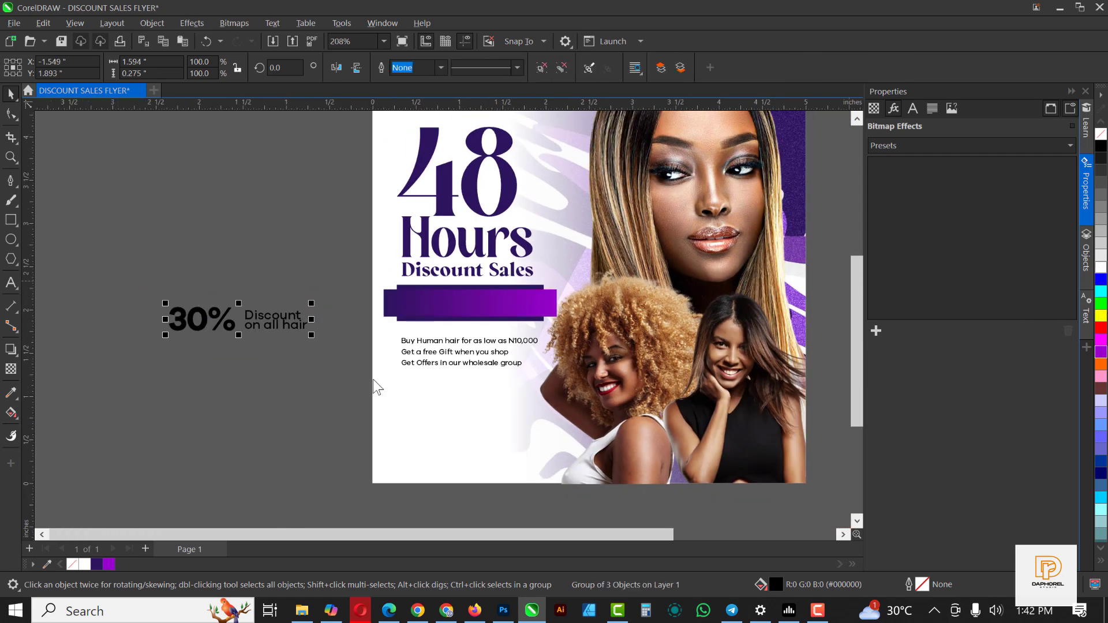
left_click(1101, 267)
left_click_drag(223, 322, 459, 310)
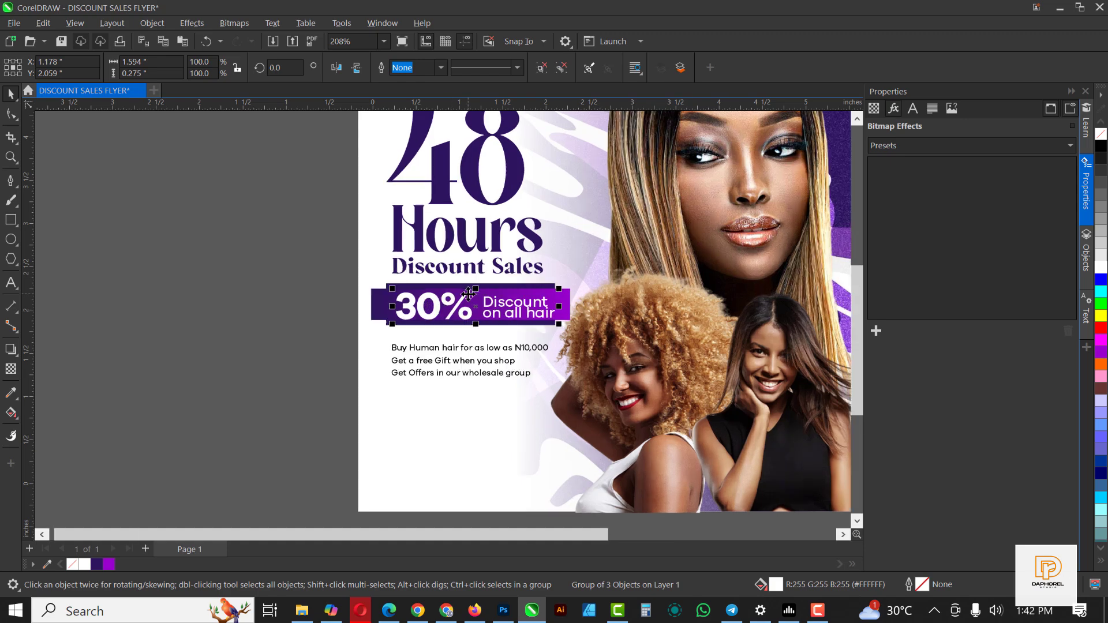
scroll(465, 300, "up", 2)
left_click_drag(637, 349, 611, 345)
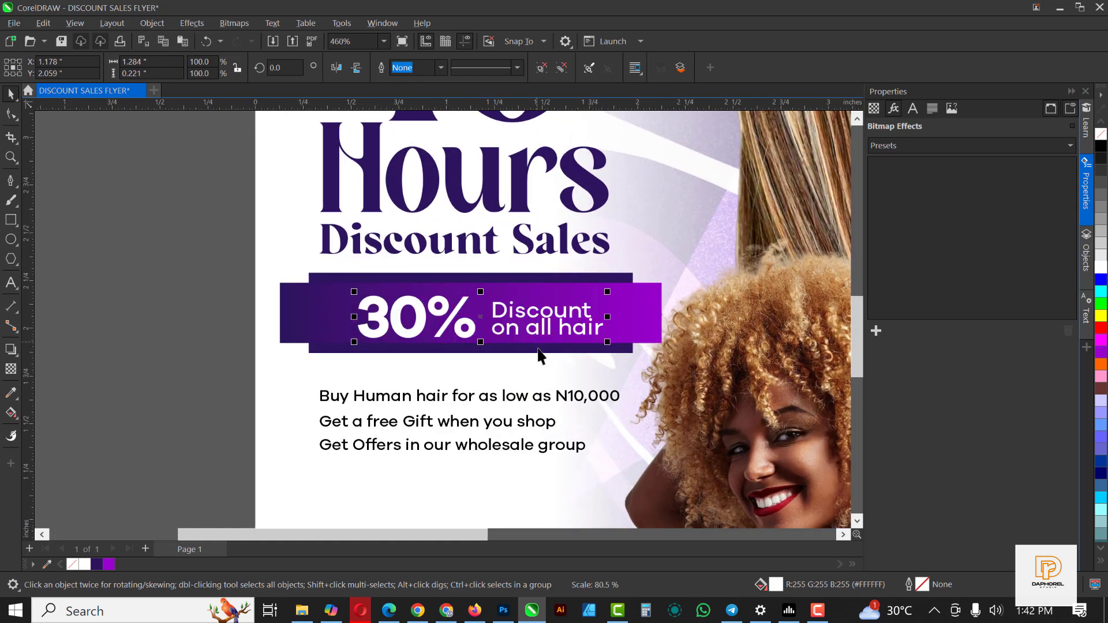
key("Left")
key("Left")
key("Left")
key("Left")
key("Left")
key("Left")
key("Left")
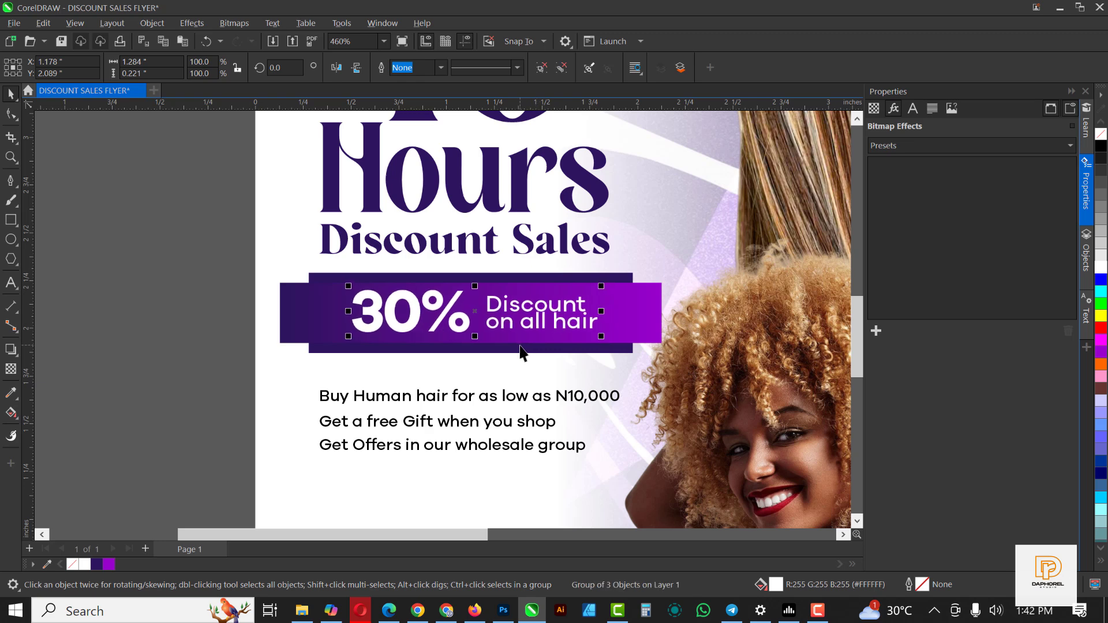
left_click(238, 267)
scroll(488, 320, "down", 2)
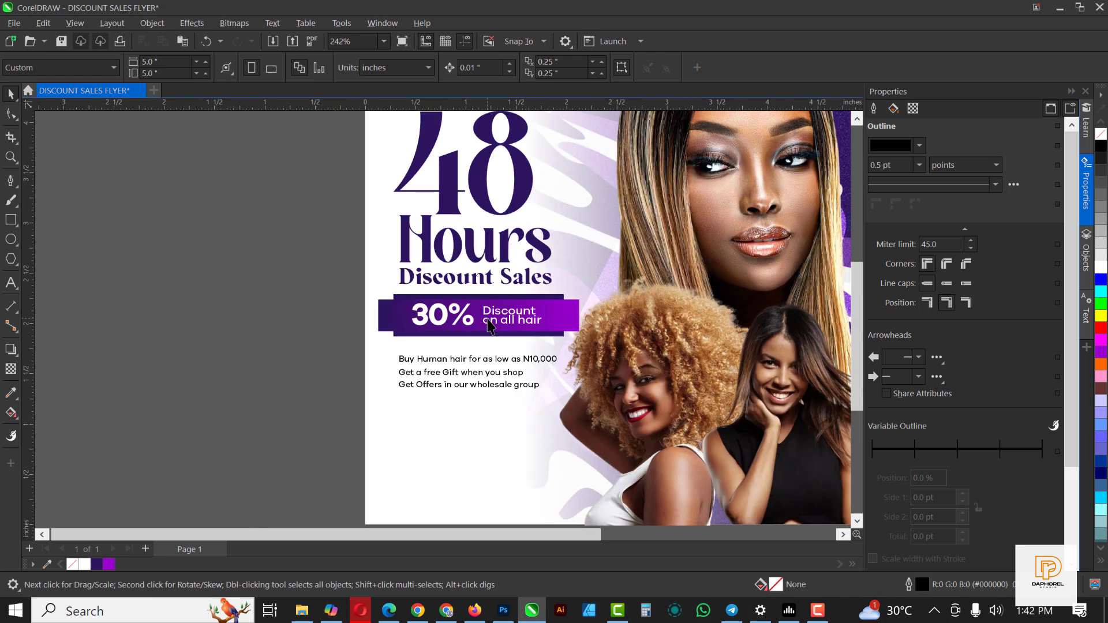
scroll(488, 325, "down", 1)
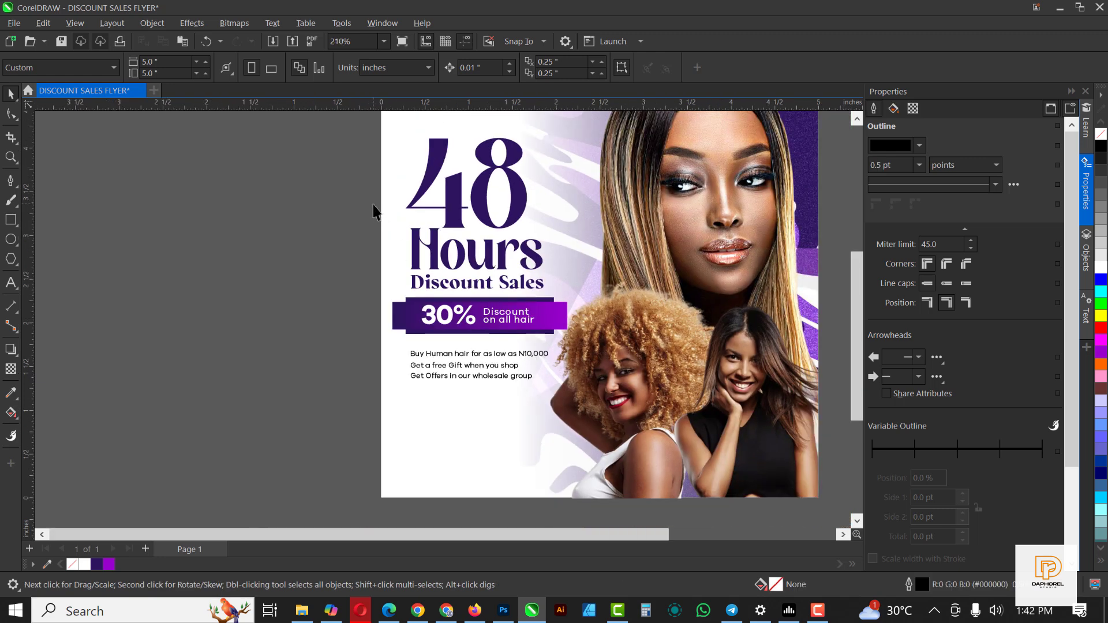
left_click(557, 317)
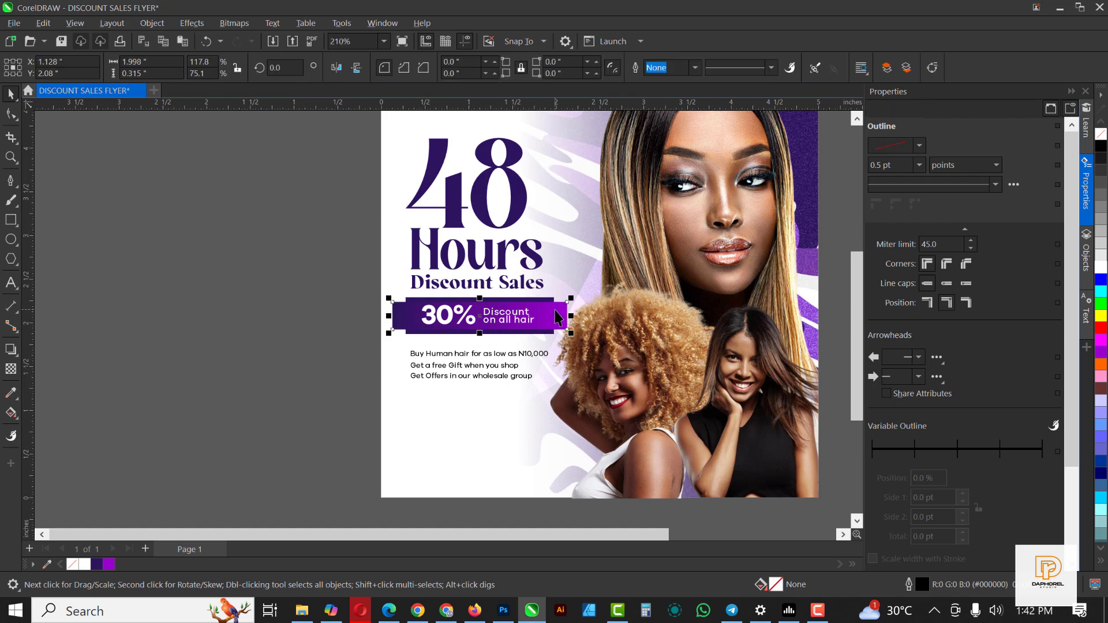
Draw a small circle beside the Buy Human hair line
scroll(421, 361, "up", 4)
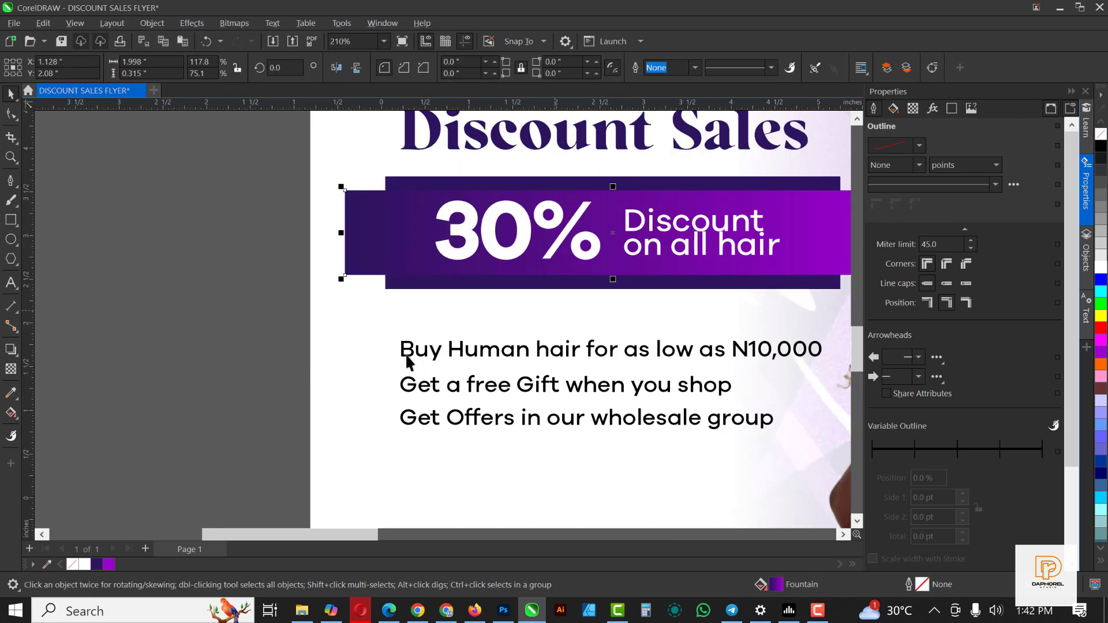
key("F7")
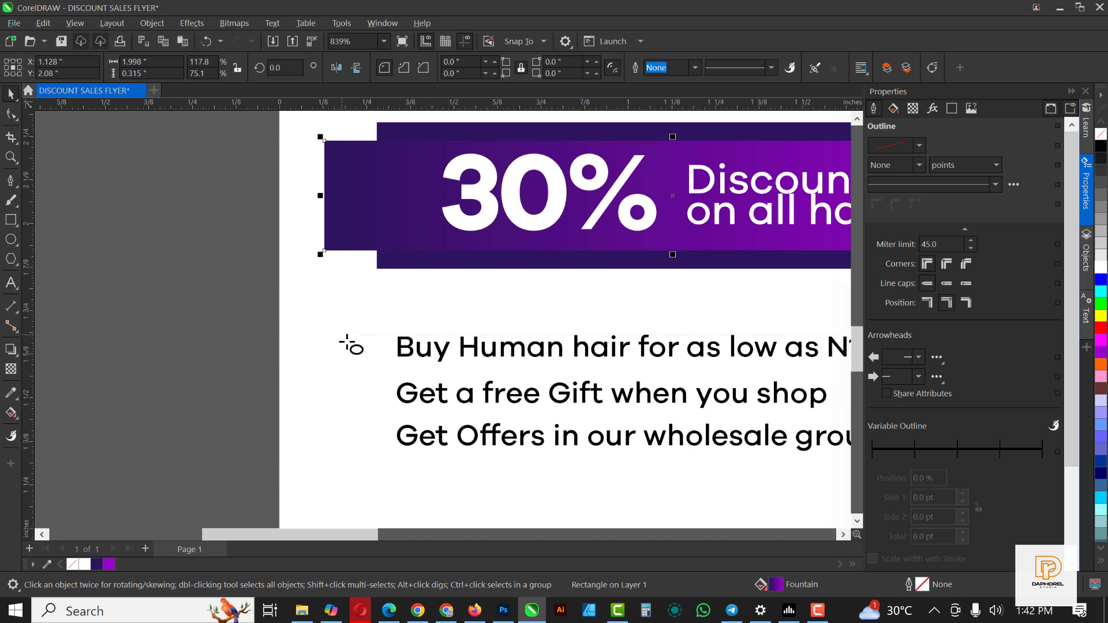
left_click_drag(361, 362, 369, 380)
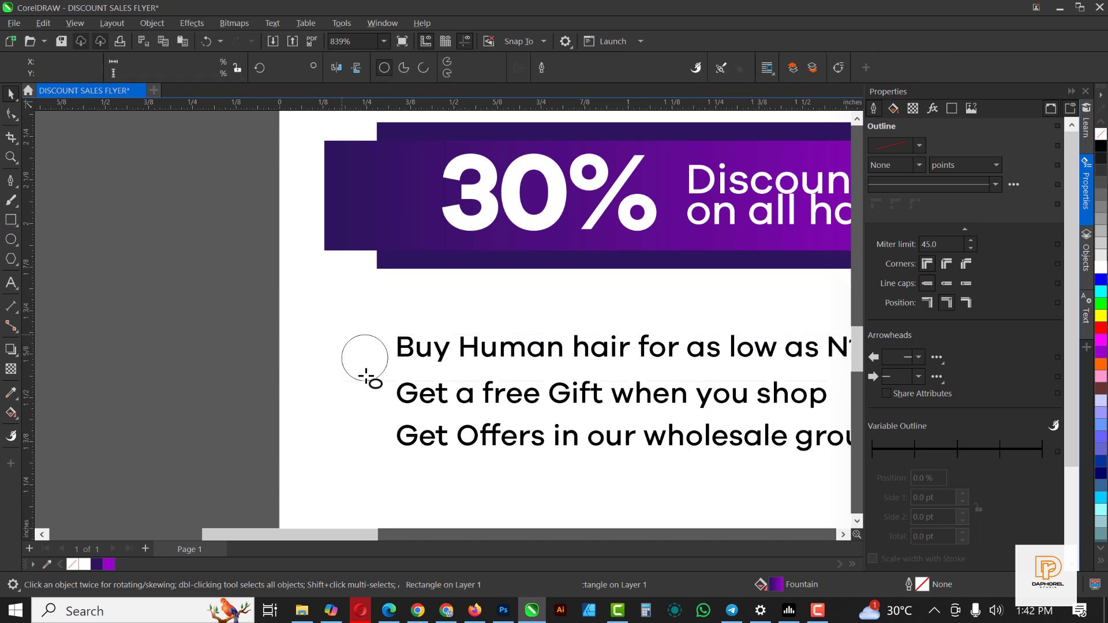
left_click(10, 95)
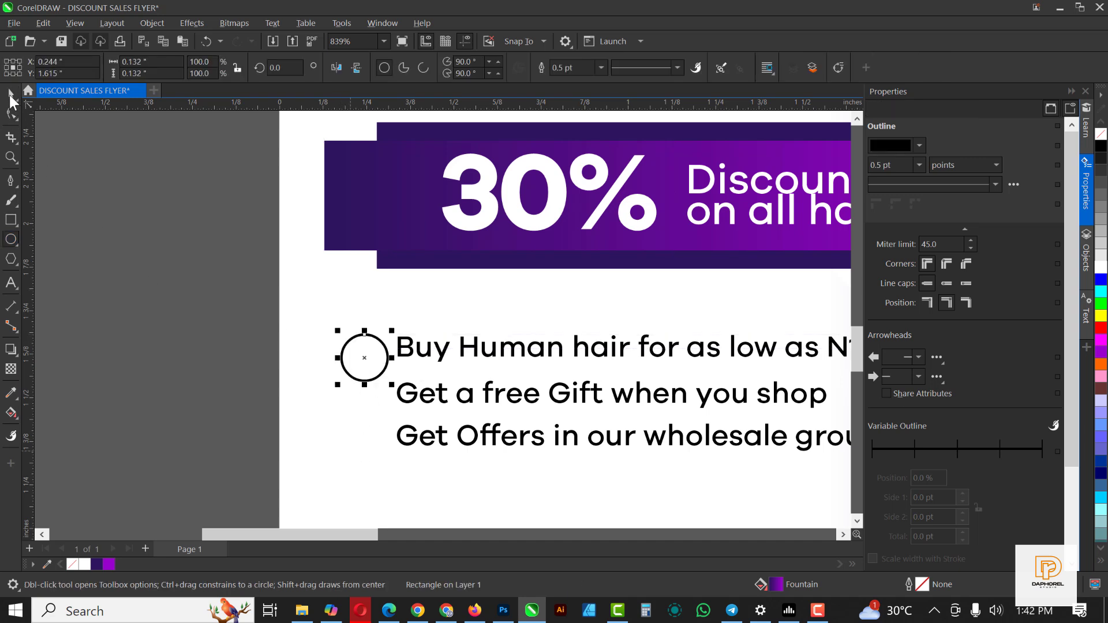
left_click_drag(392, 385, 372, 368)
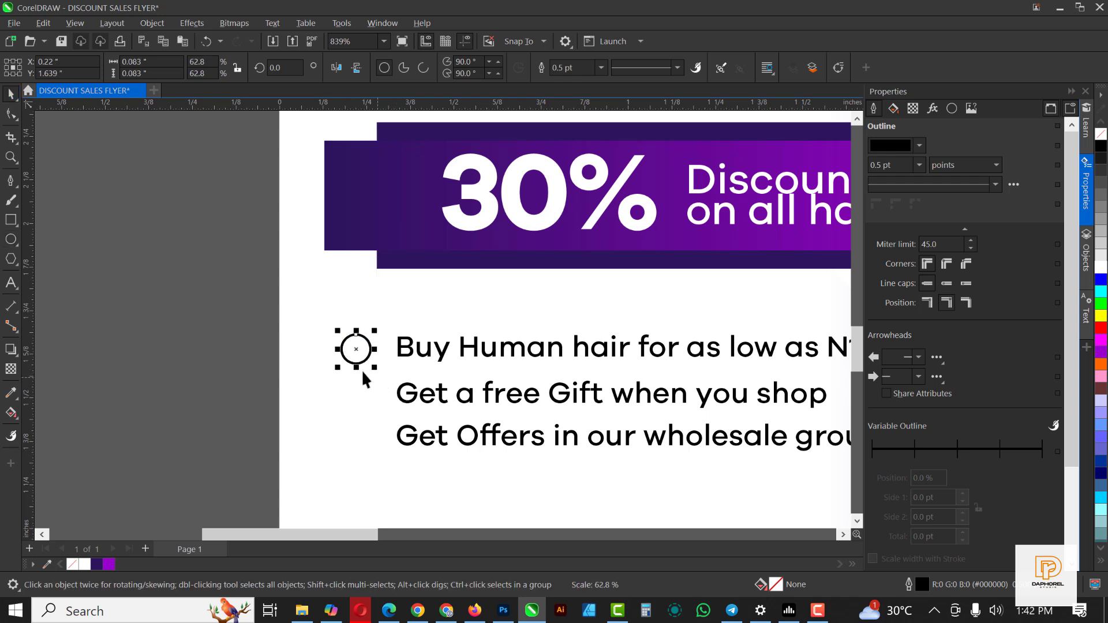
Copy the banner's purple fill onto the circle, remove its outline and shrink it further
left_click(350, 224)
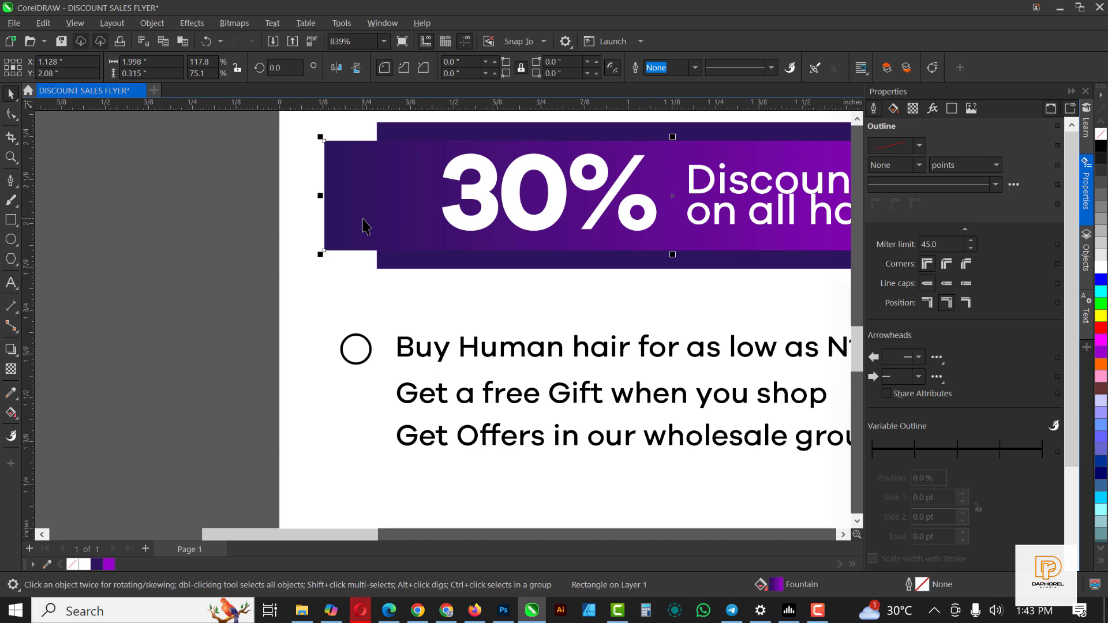
left_click_drag(363, 217, 358, 346)
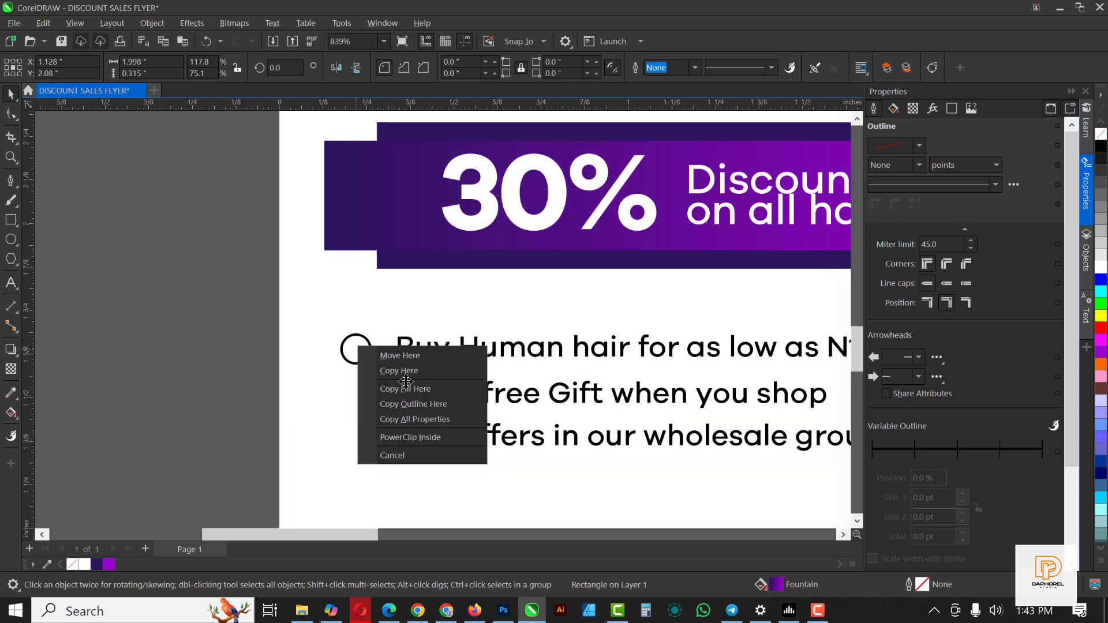
left_click(421, 394)
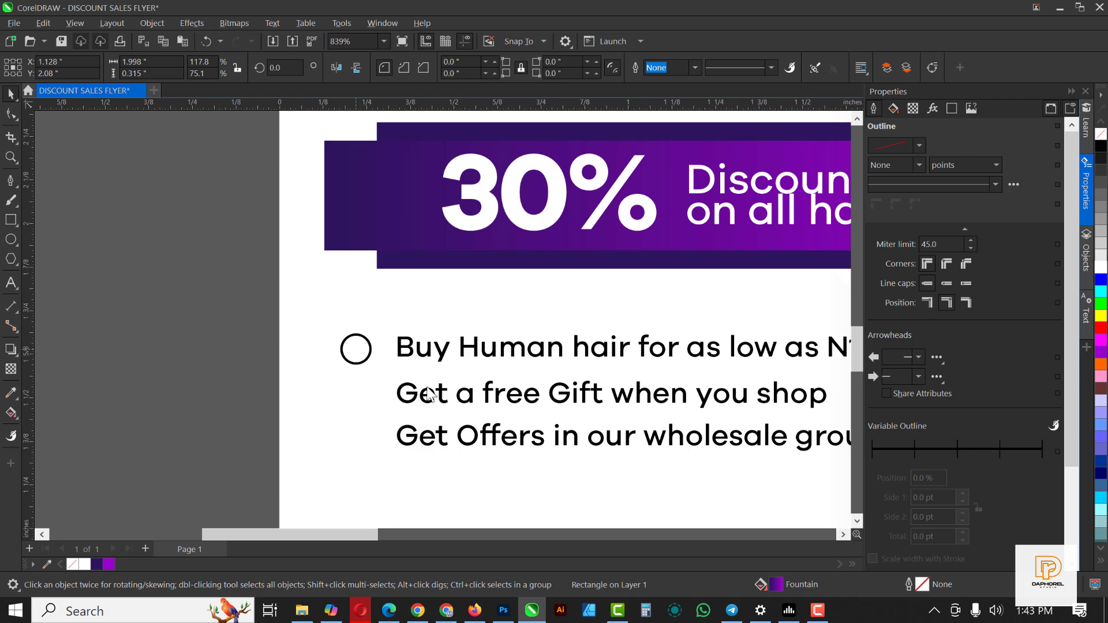
left_click(368, 349)
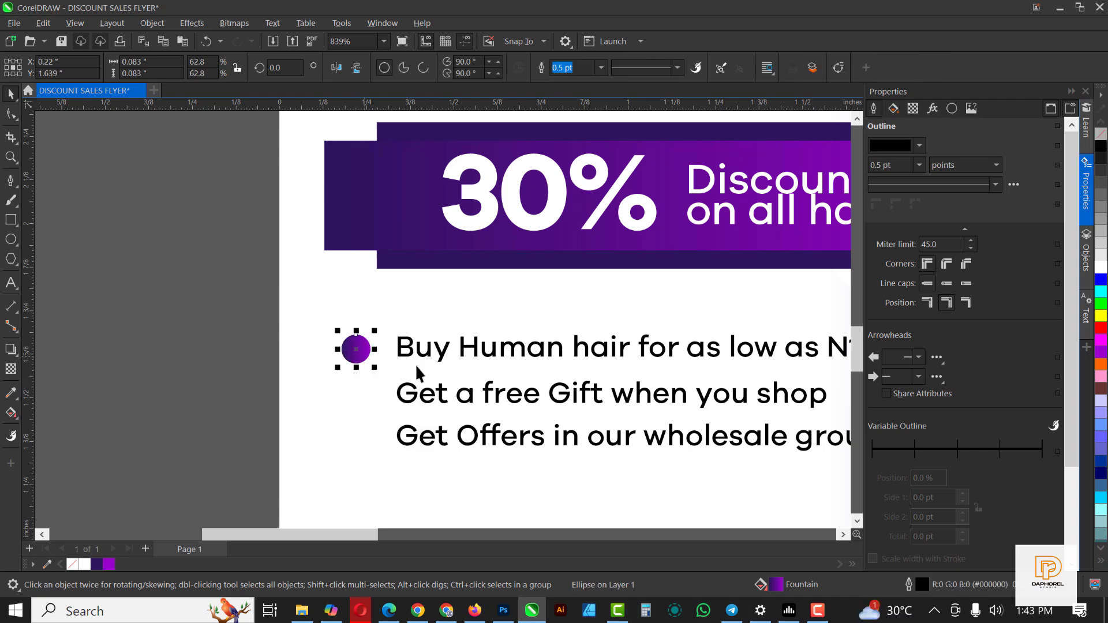
type("0")
key("Return")
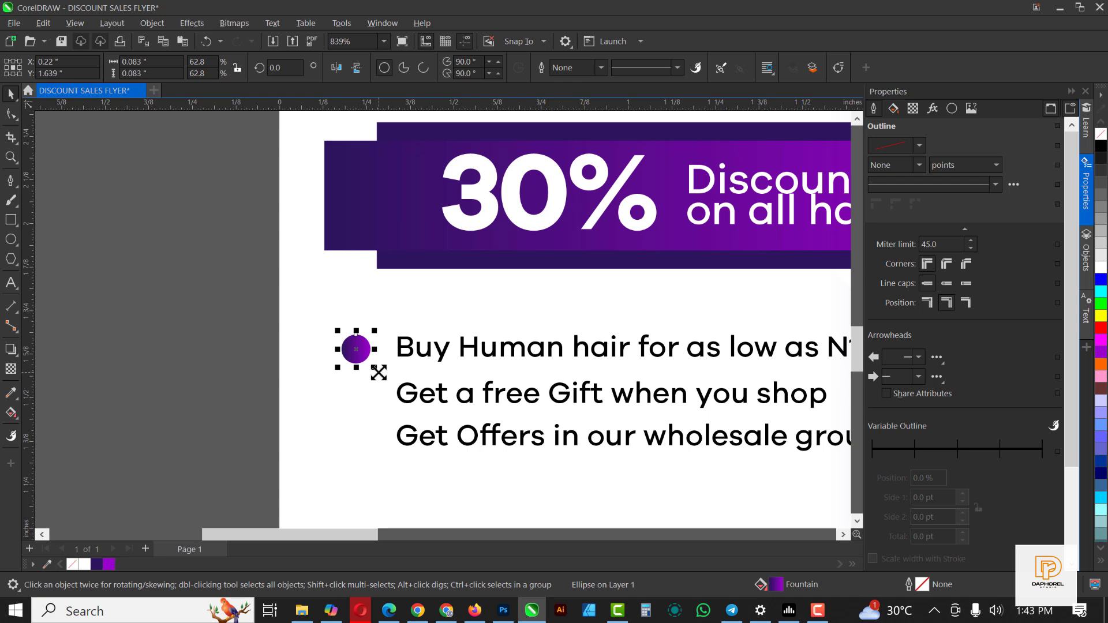
left_click_drag(378, 372, 374, 371)
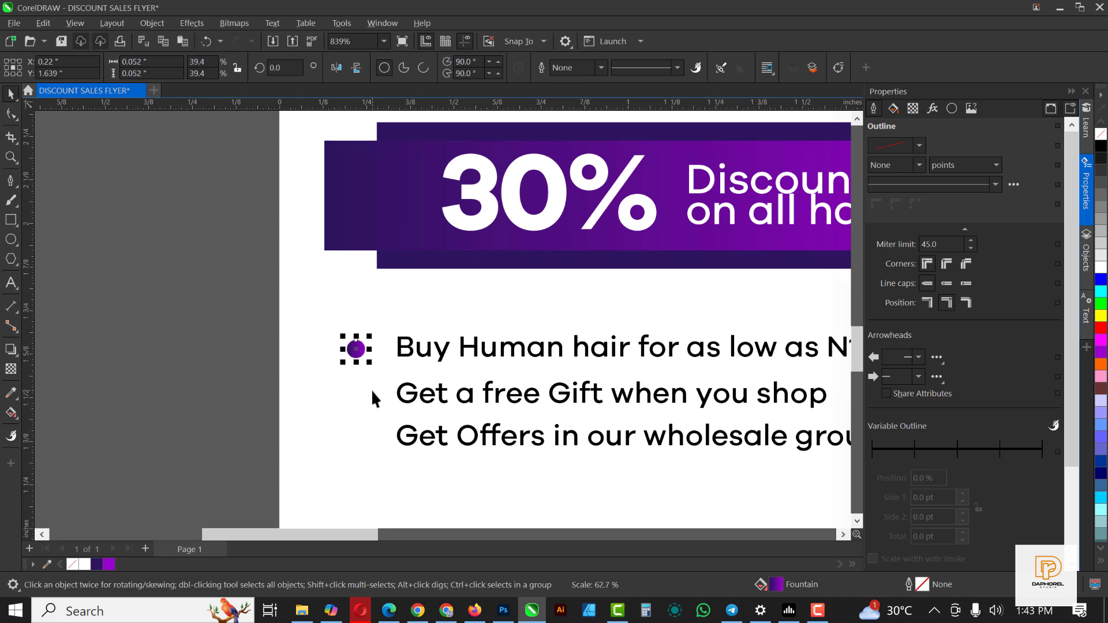
Duplicate the purple dot beside the second and third offer lines
left_click_drag(359, 349, 361, 396)
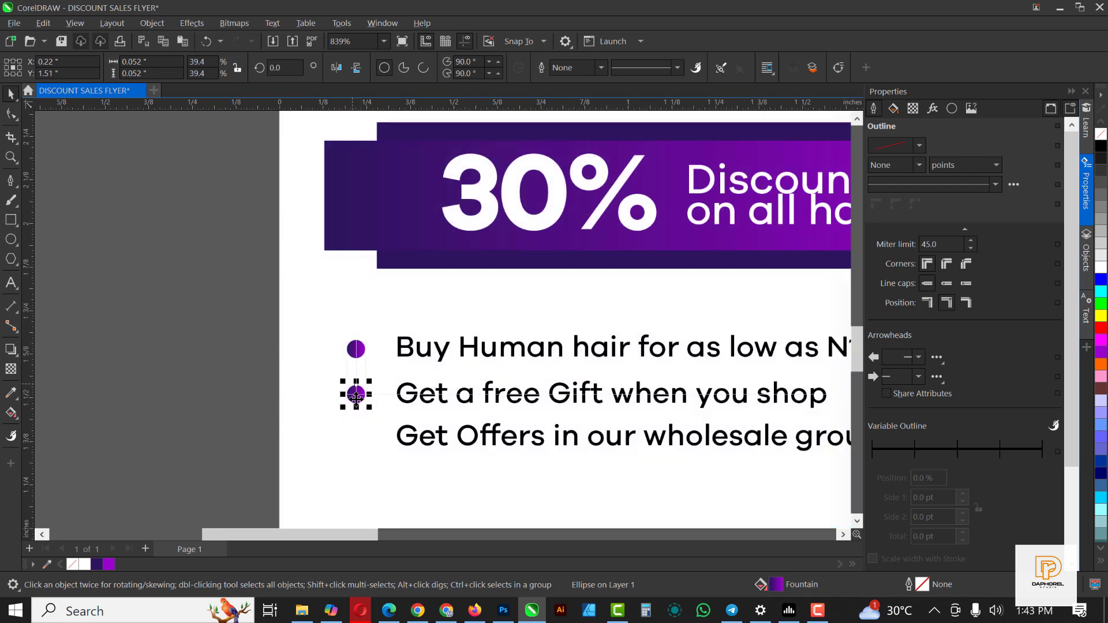
left_click_drag(356, 397, 358, 442)
scroll(354, 354, "down", 4)
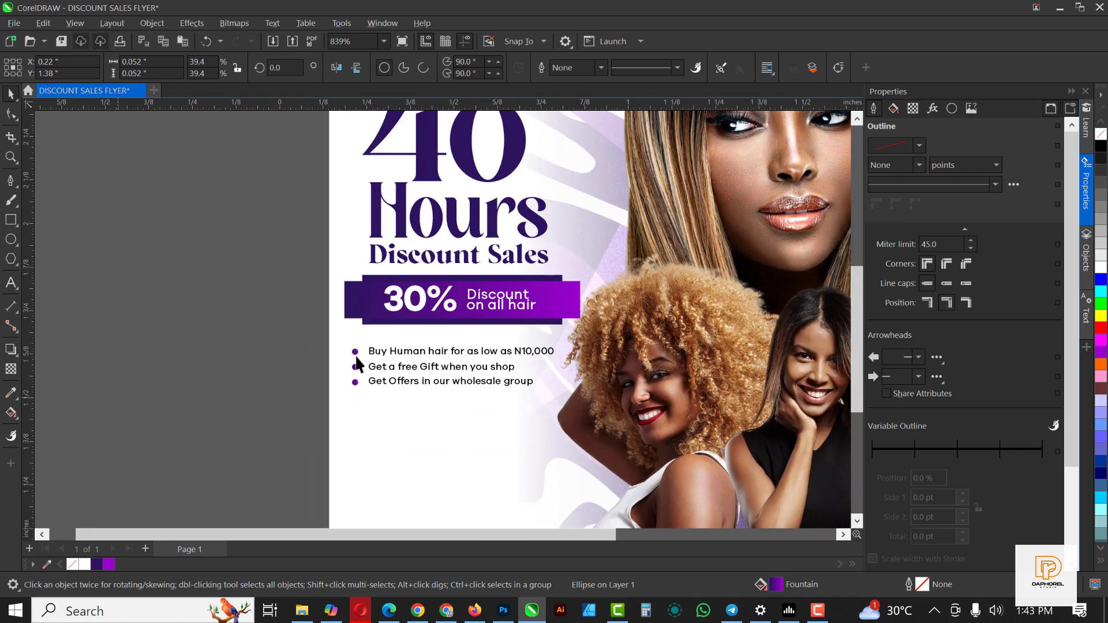
scroll(355, 355, "down", 3)
left_click(206, 384)
Set the three offer bullet lines in the bolder Galano Grotesque Medium weight
left_click(430, 359)
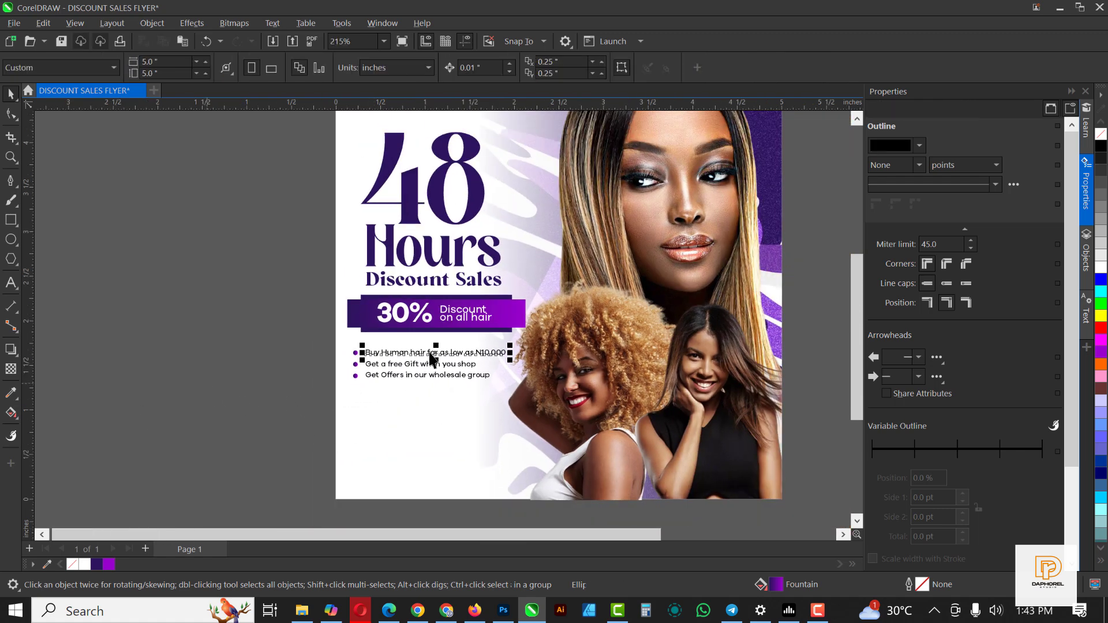
left_click(428, 366, "shift")
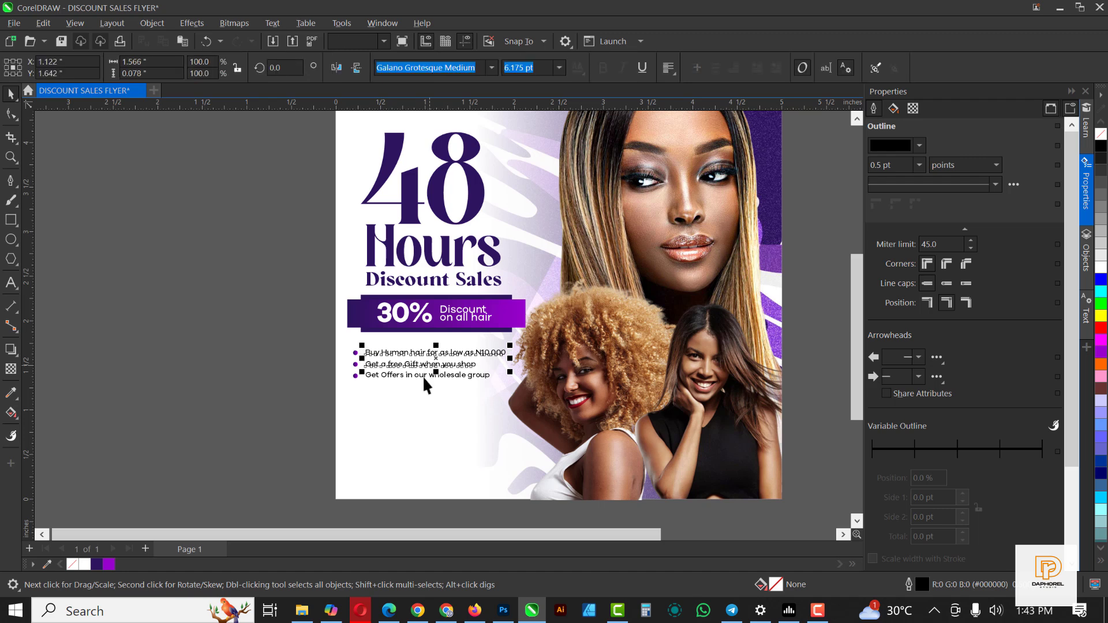
left_click(421, 376, "shift")
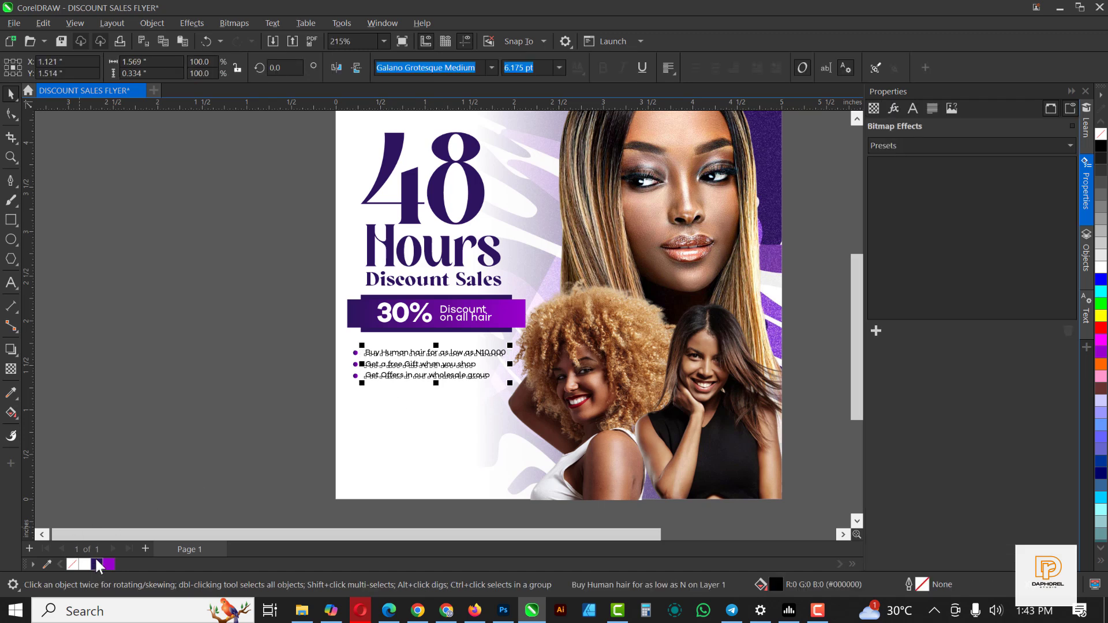
left_click(82, 348)
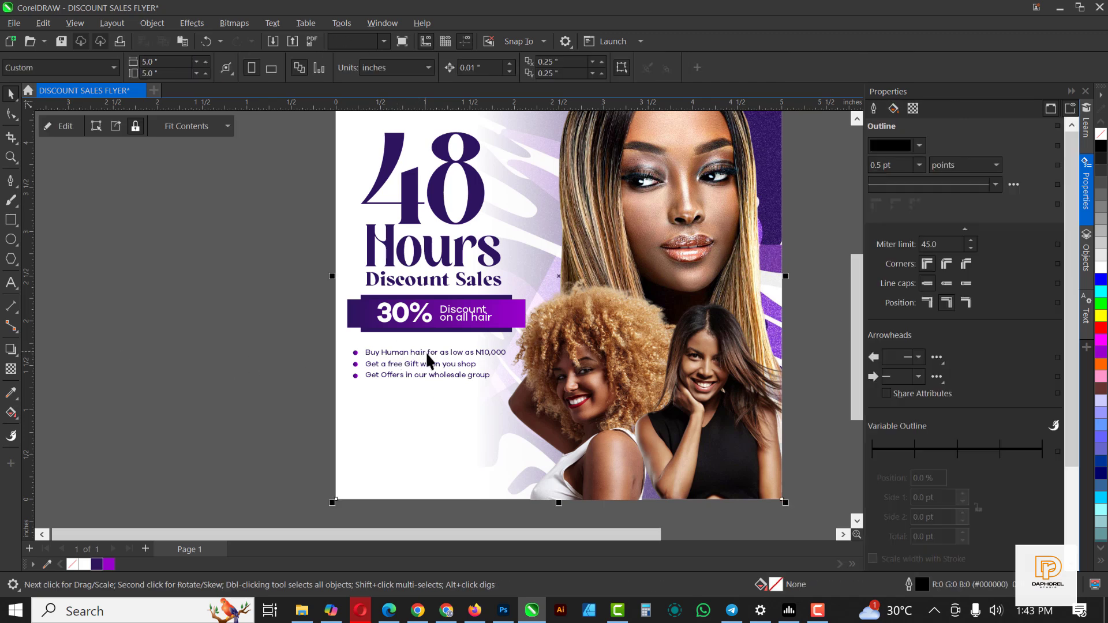
left_click_drag(425, 351, 456, 364)
left_click(460, 375)
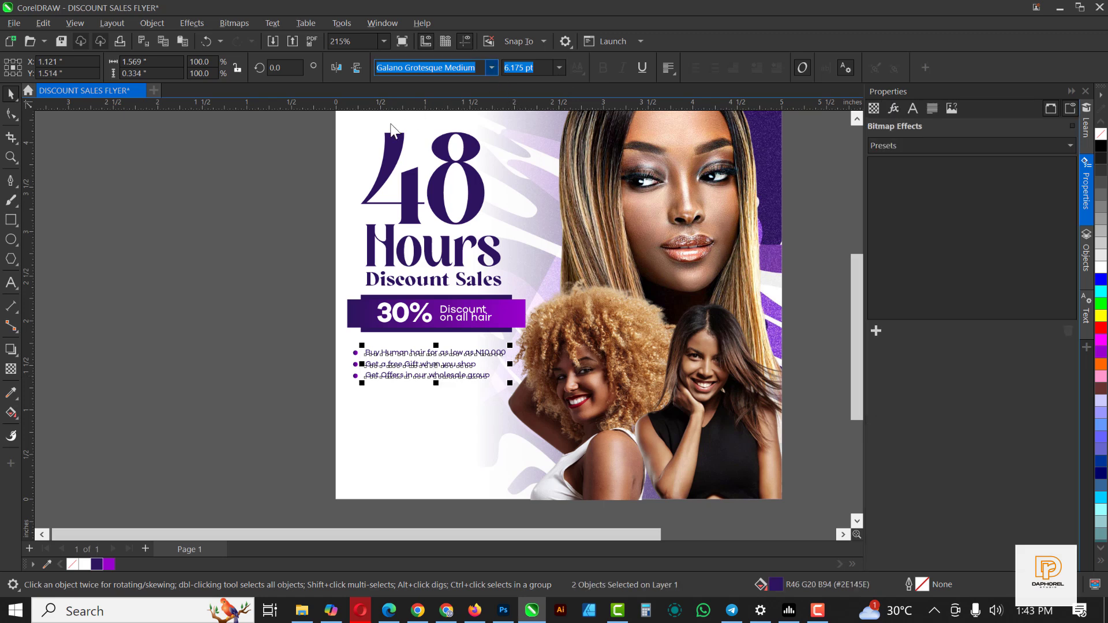
key("alt+Down")
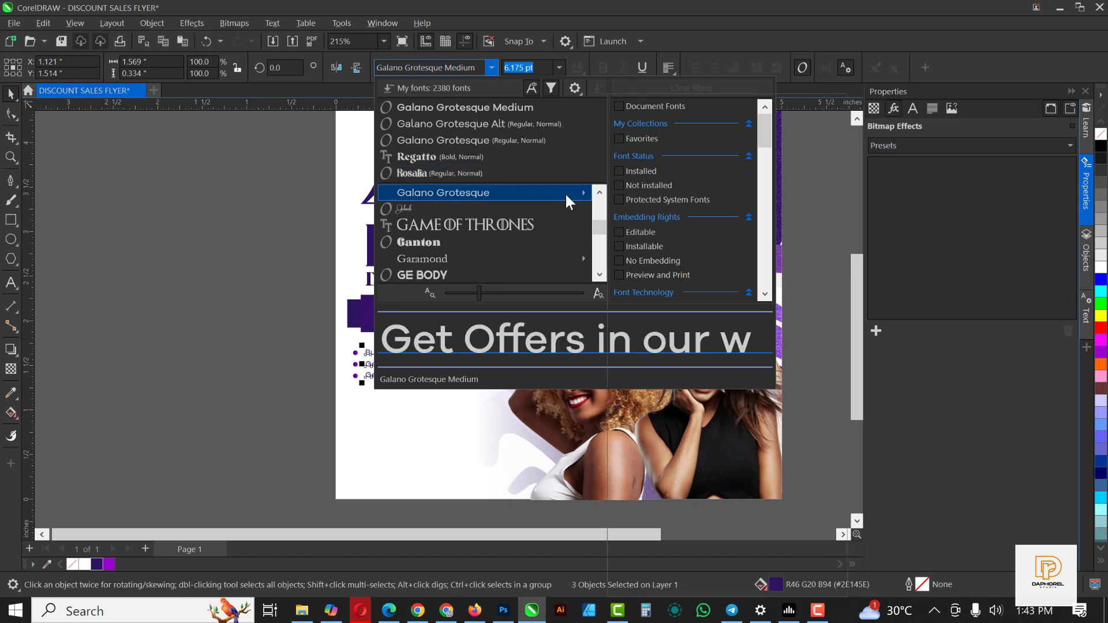
left_click(583, 196)
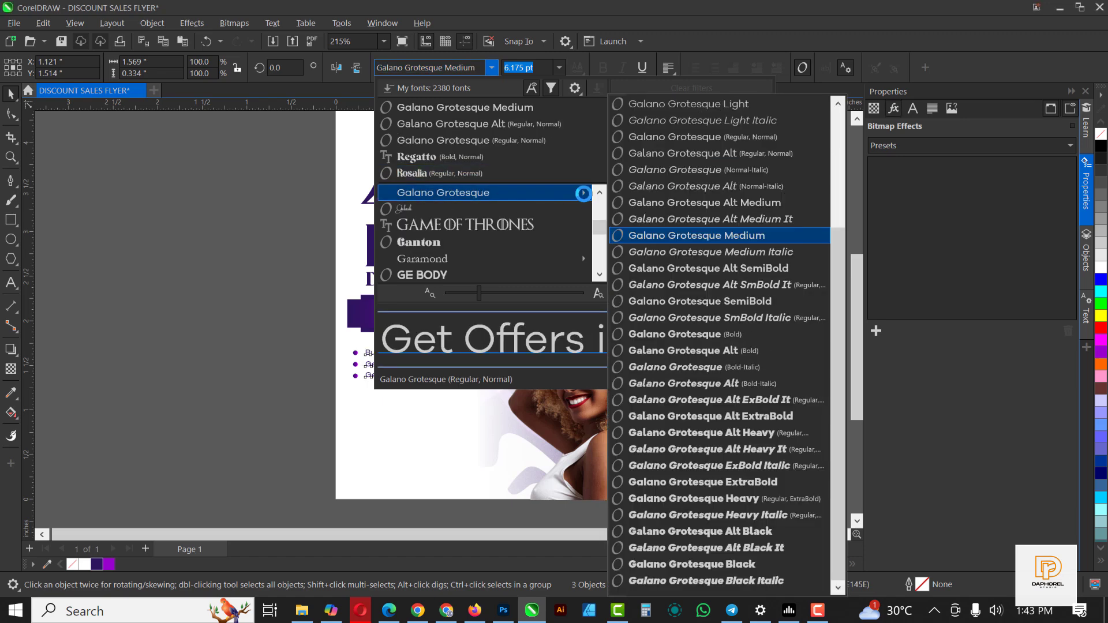
left_click(707, 334)
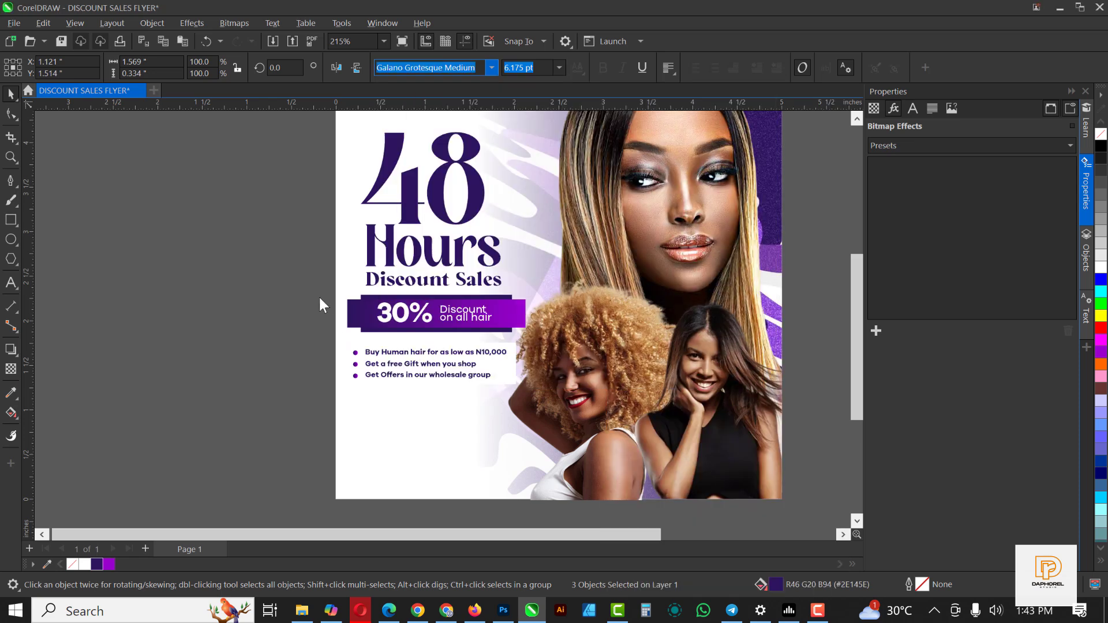
left_click(216, 303)
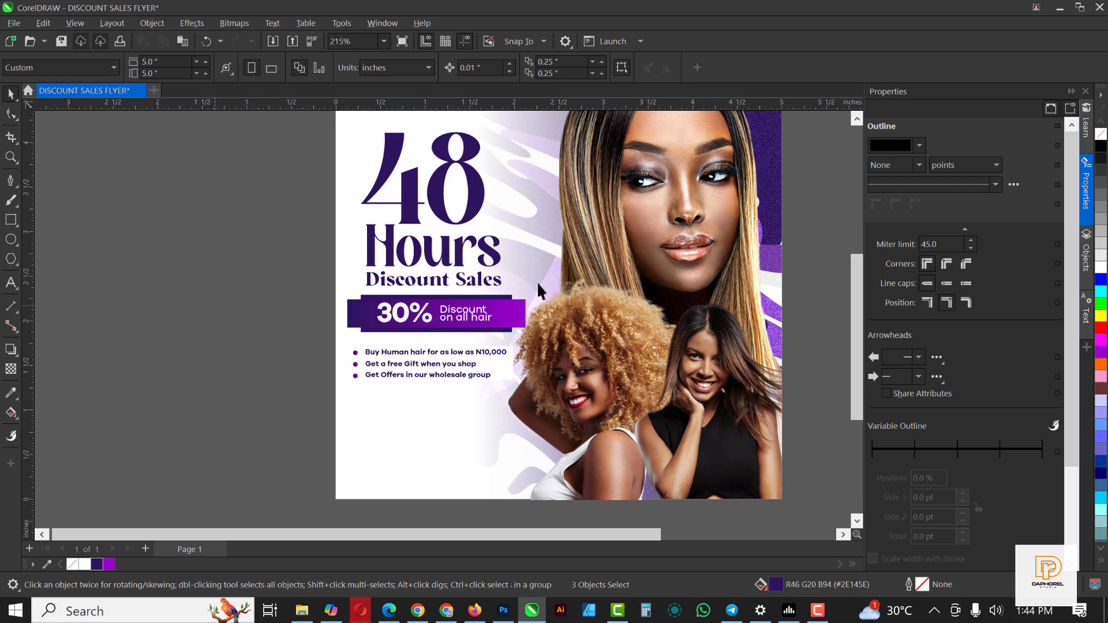
Duplicate the purple 30% banner and stretch the copy along the page bottom
left_click(500, 360)
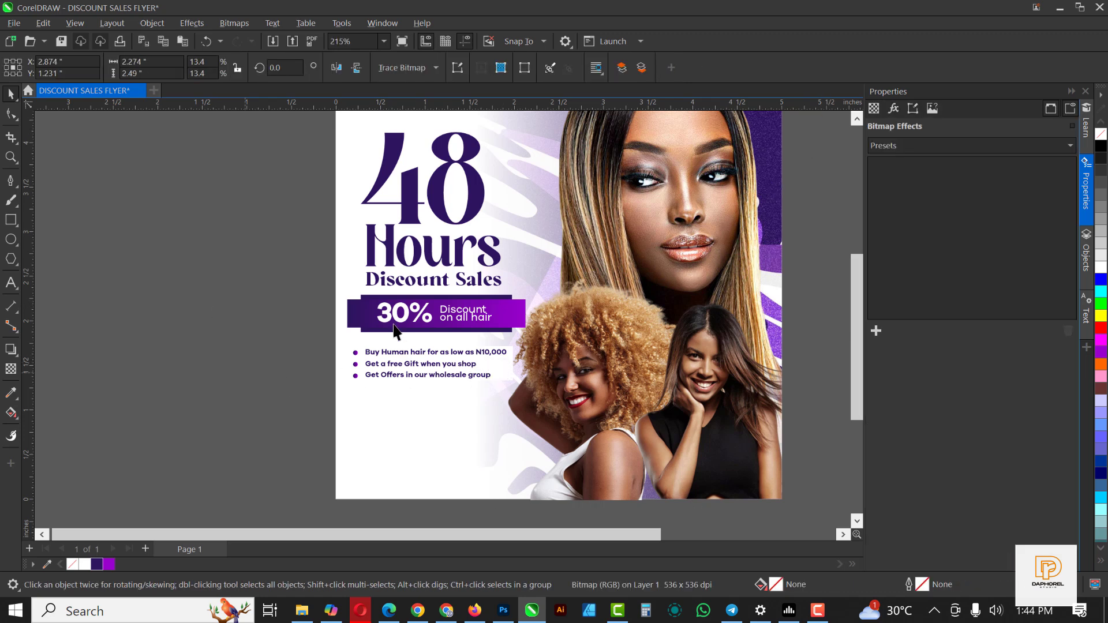
left_click(509, 308)
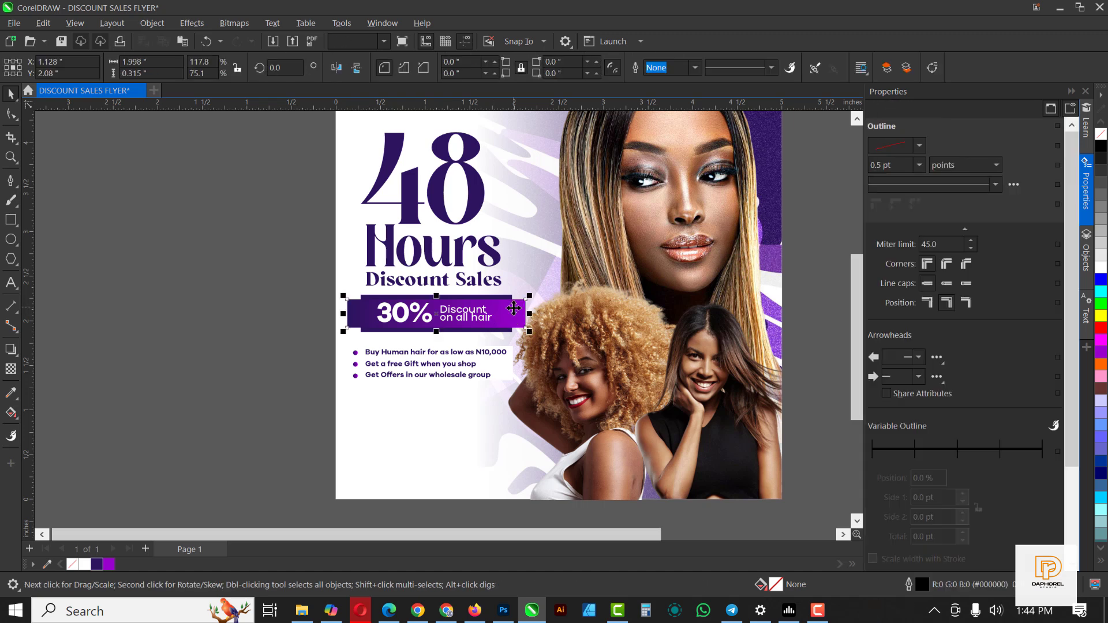
key("shift+Page_Up")
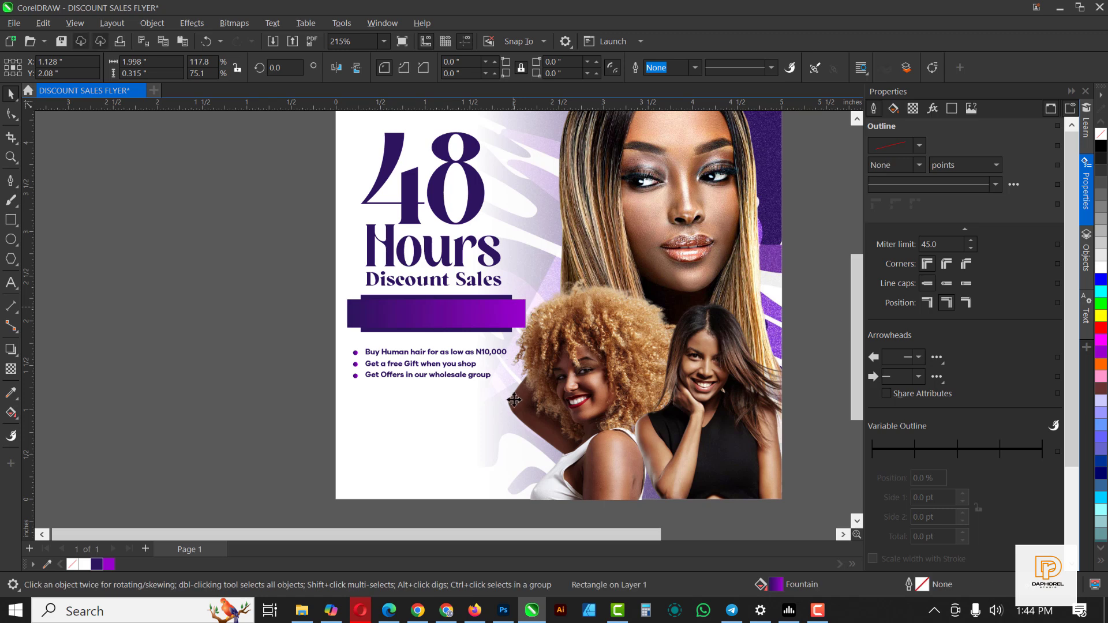
left_click_drag(513, 312, 786, 471)
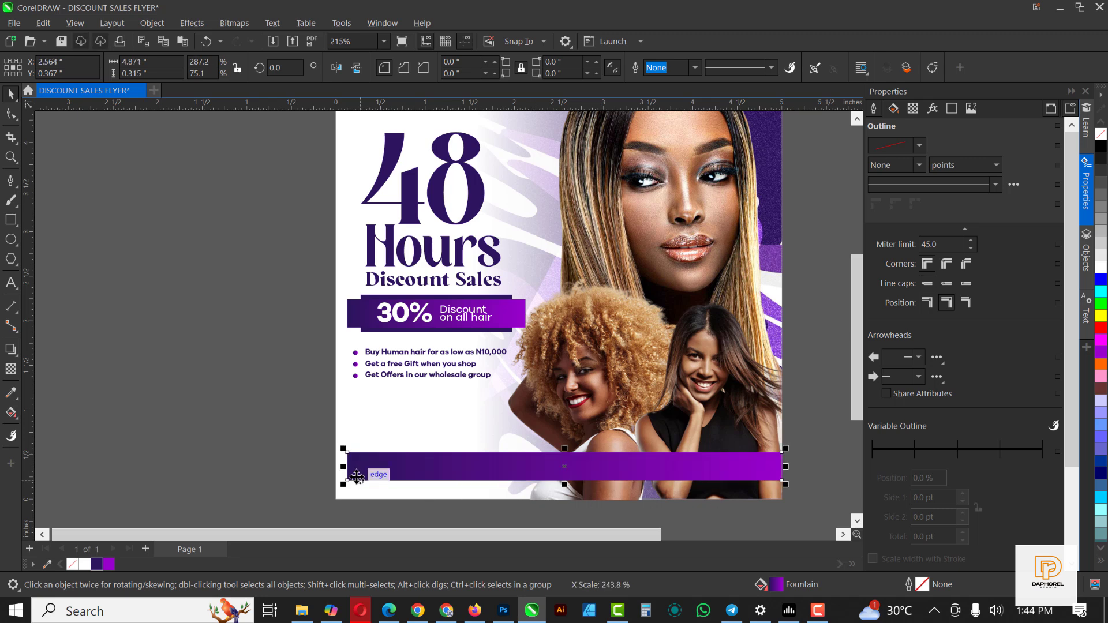
left_click_drag(344, 467, 333, 465)
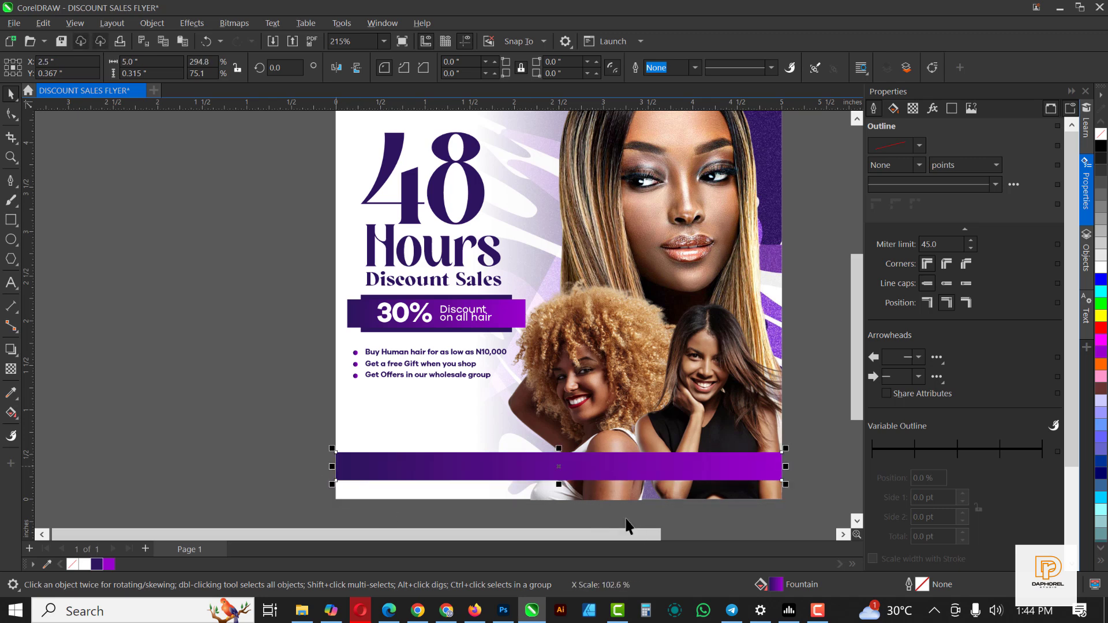
mouse_move(558, 483)
left_mouse_down()
mouse_move(561, 504)
mouse_move(558, 494)
left_mouse_up()
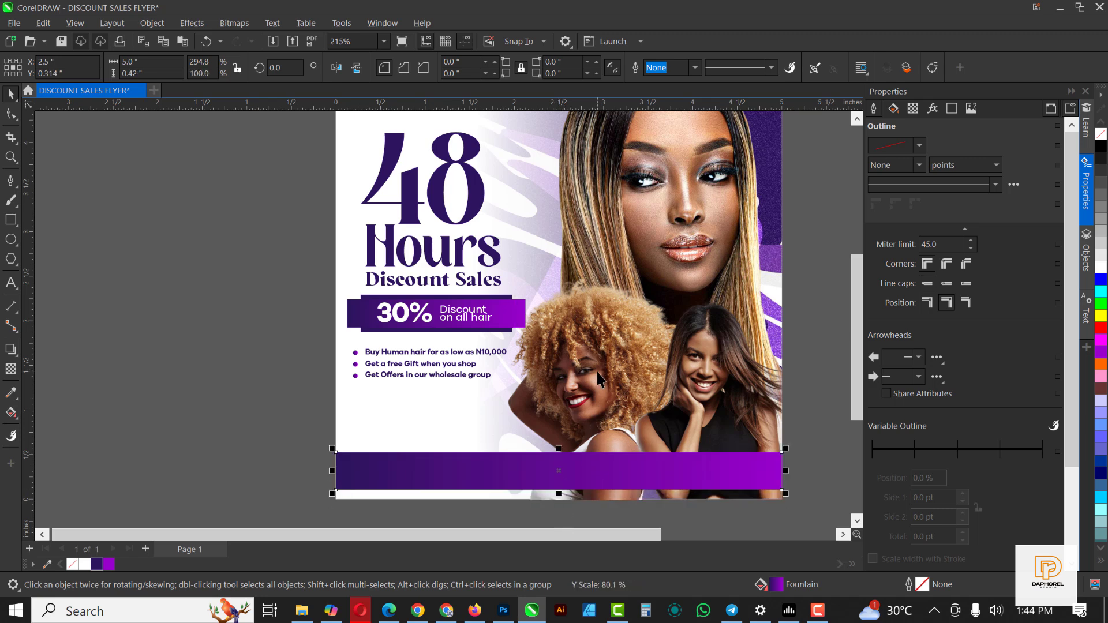
Make the bottom purple bar taller, about 5.0 × 0.552 inches
left_click(574, 371)
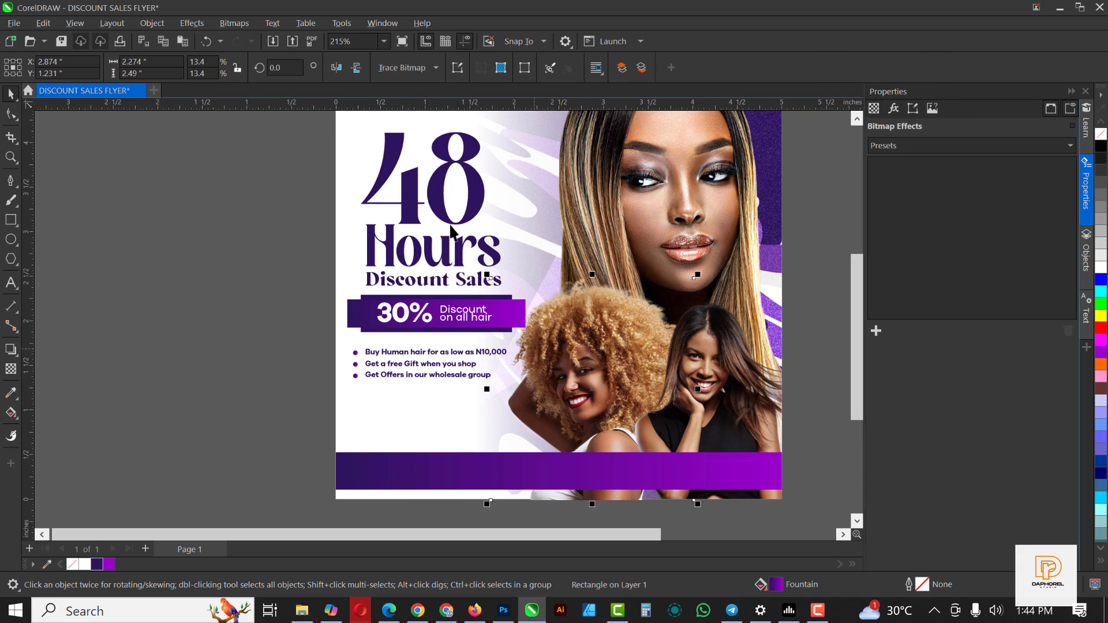
key("Up")
key("Up")
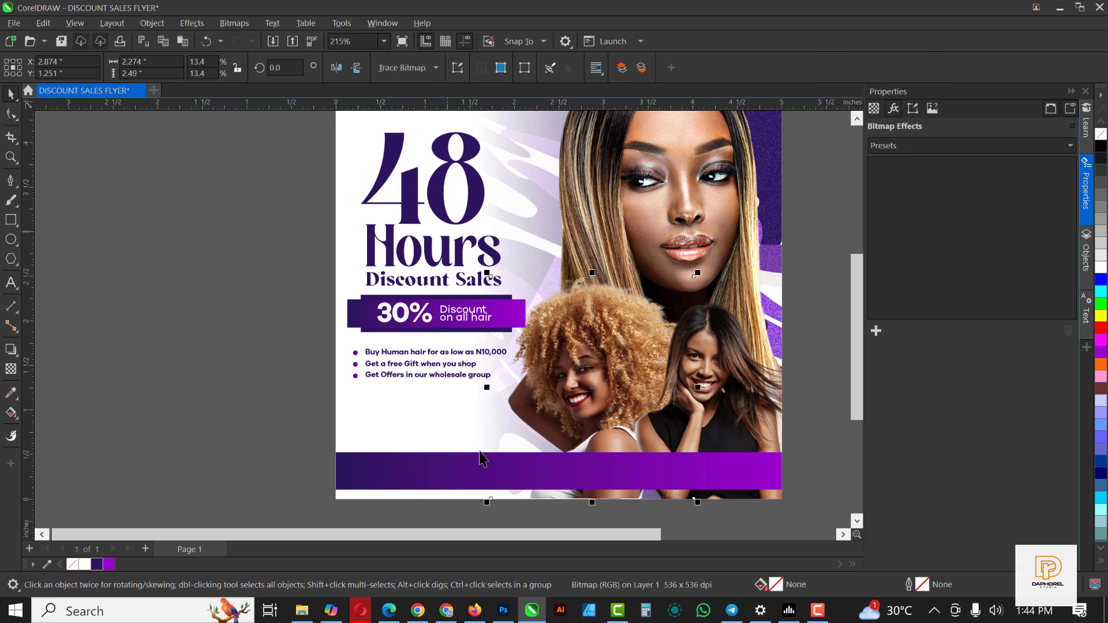
key("Down")
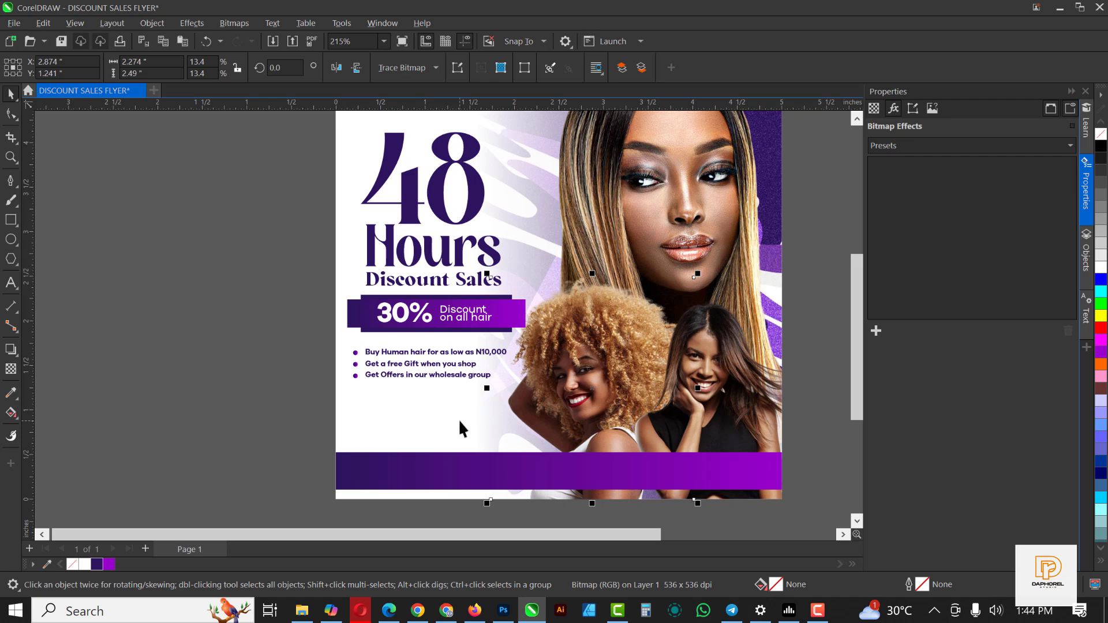
left_click(560, 457)
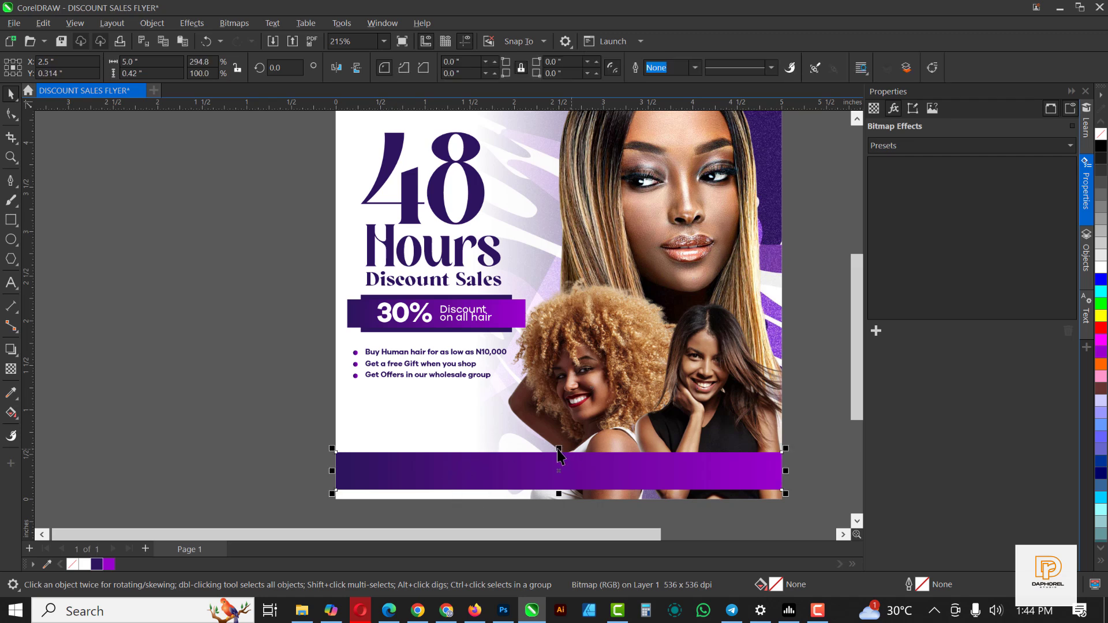
left_click_drag(558, 448, 559, 436)
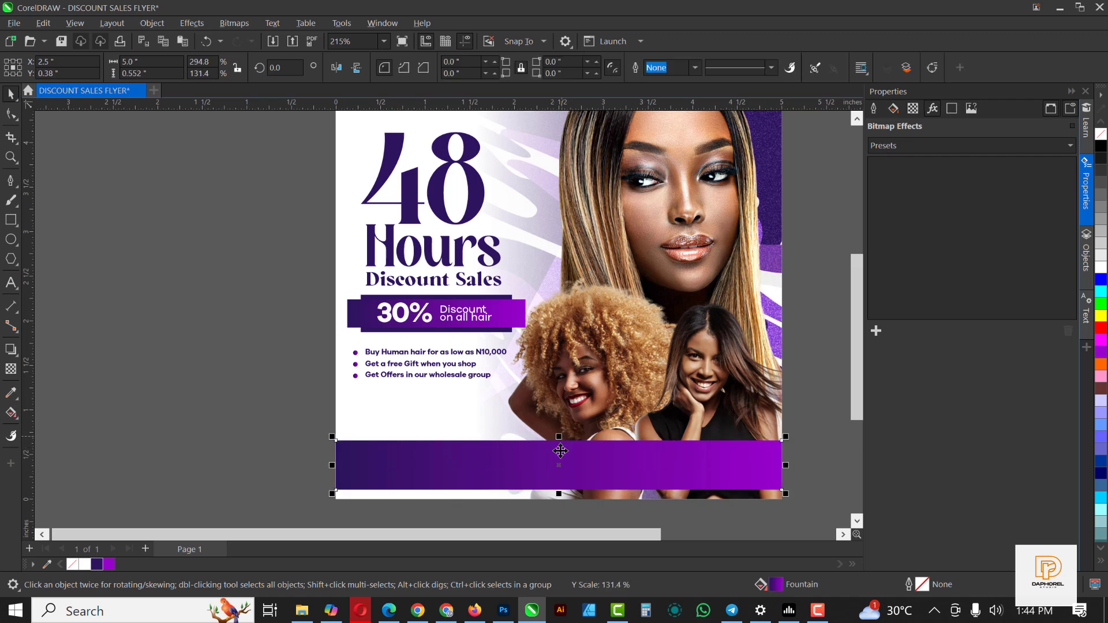
Bring the curly-haired and right-hand model photos in front of the bottom bar
left_click(586, 352)
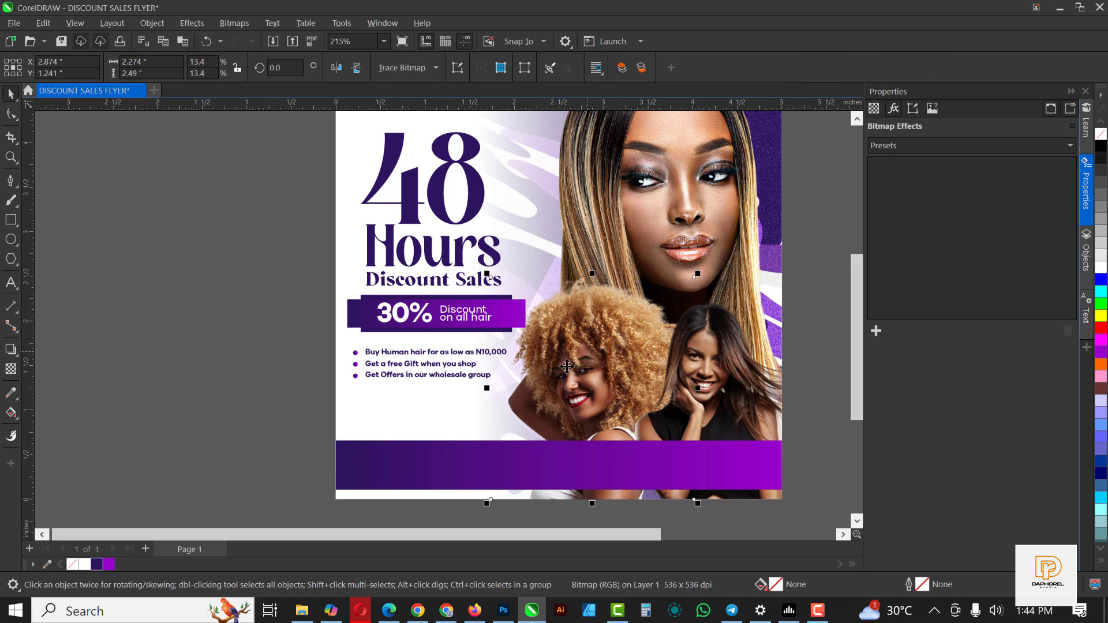
key("shift+Page_Up")
mouse_move(331, 610)
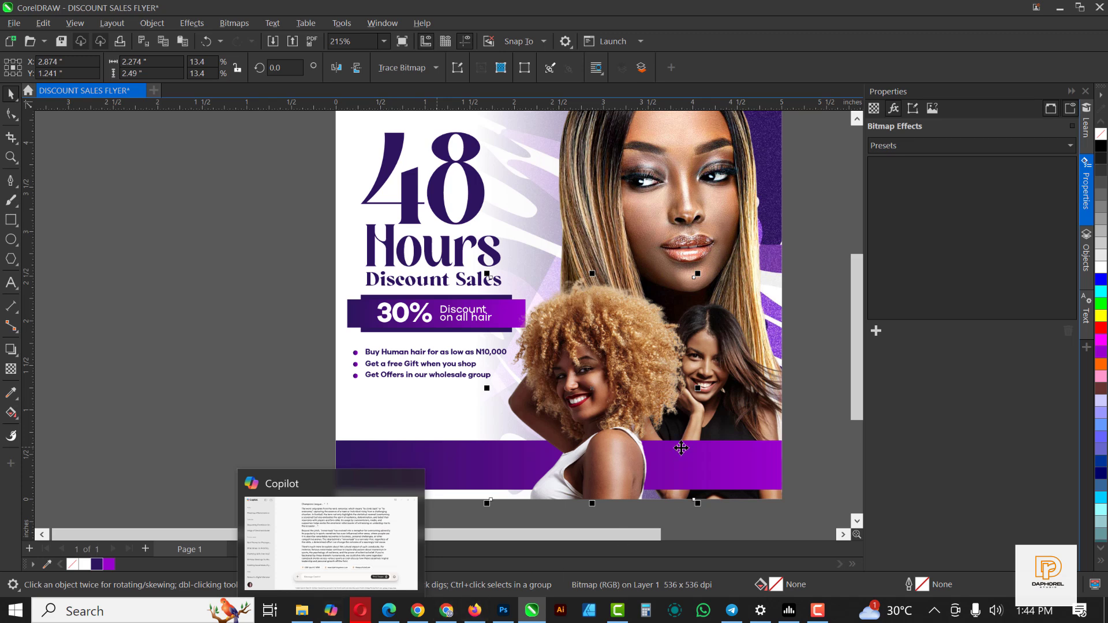
left_click(721, 356)
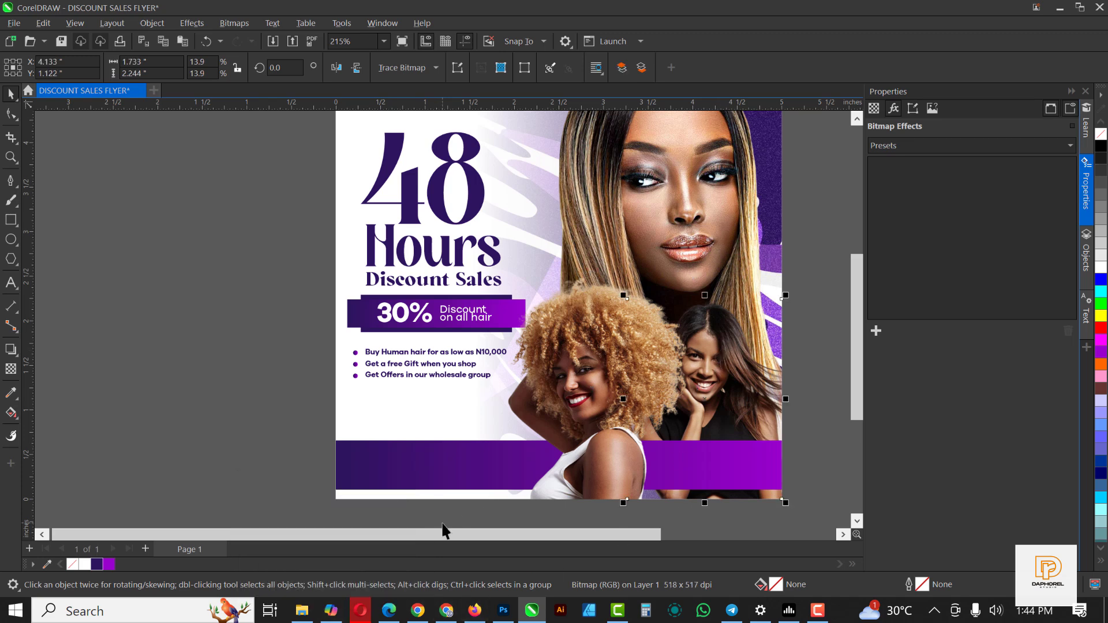
key("shift+Page_Up")
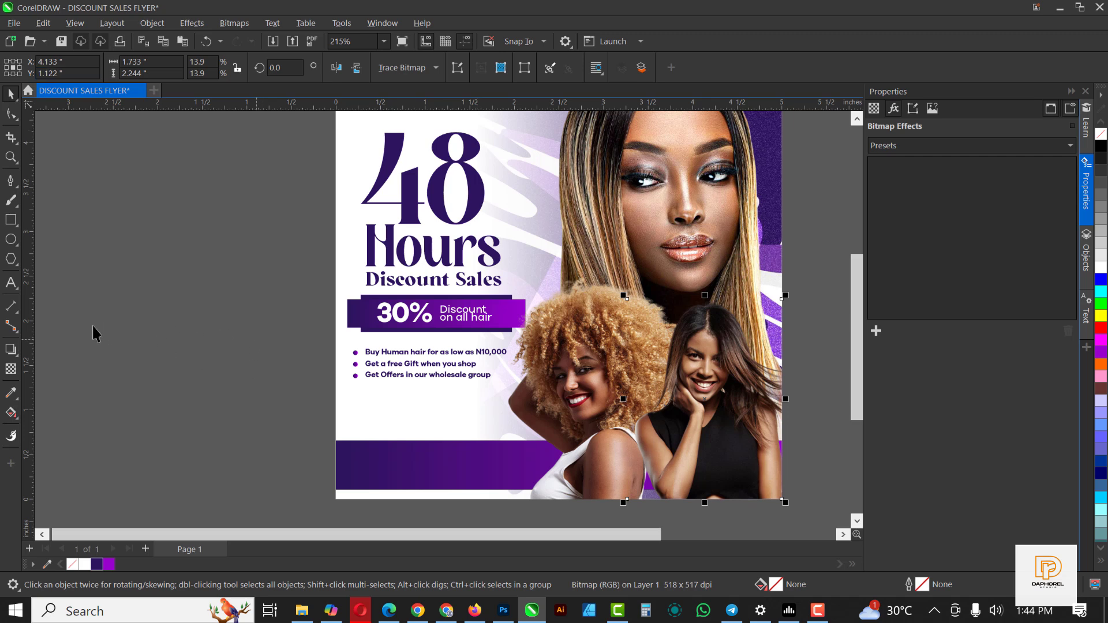
left_click(442, 467)
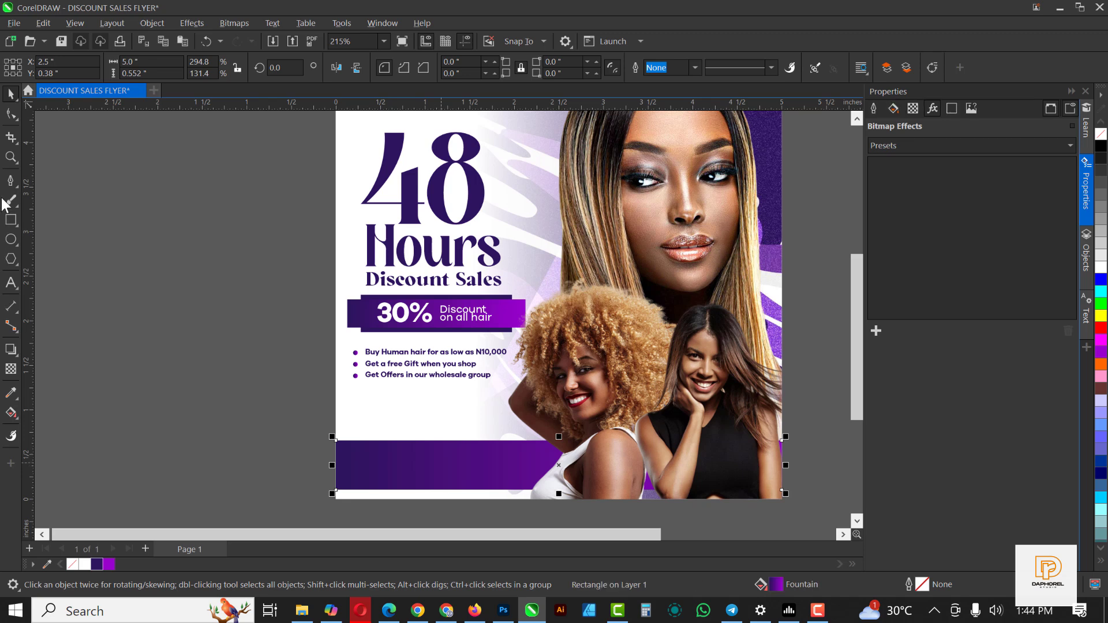
Draw a chevron path with the Pen tool across the bottom bar
left_click(11, 181)
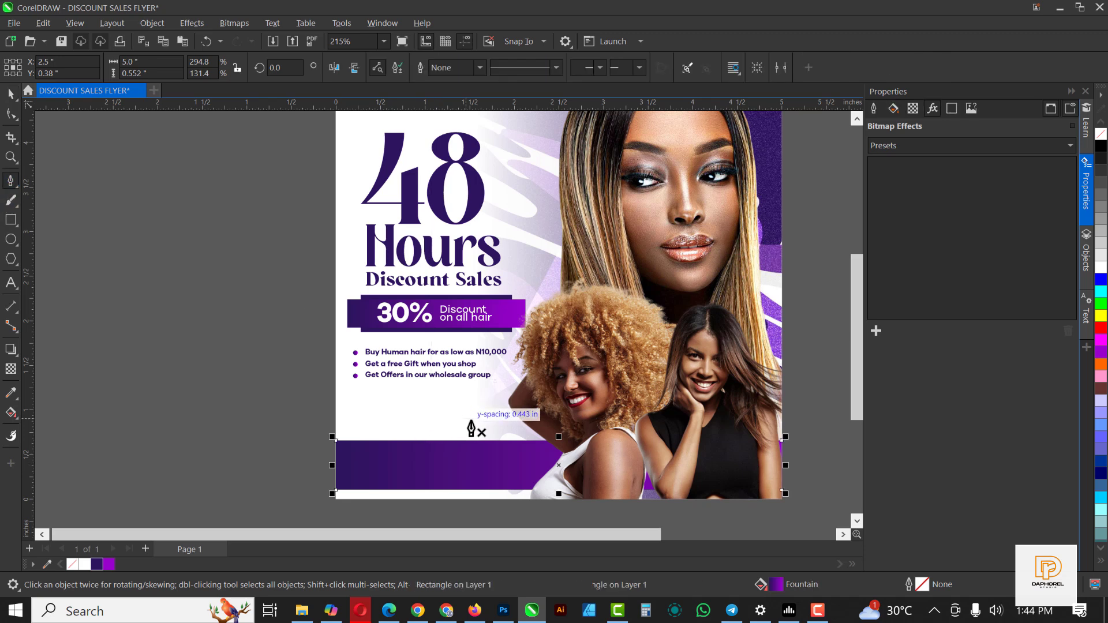
left_click(476, 418)
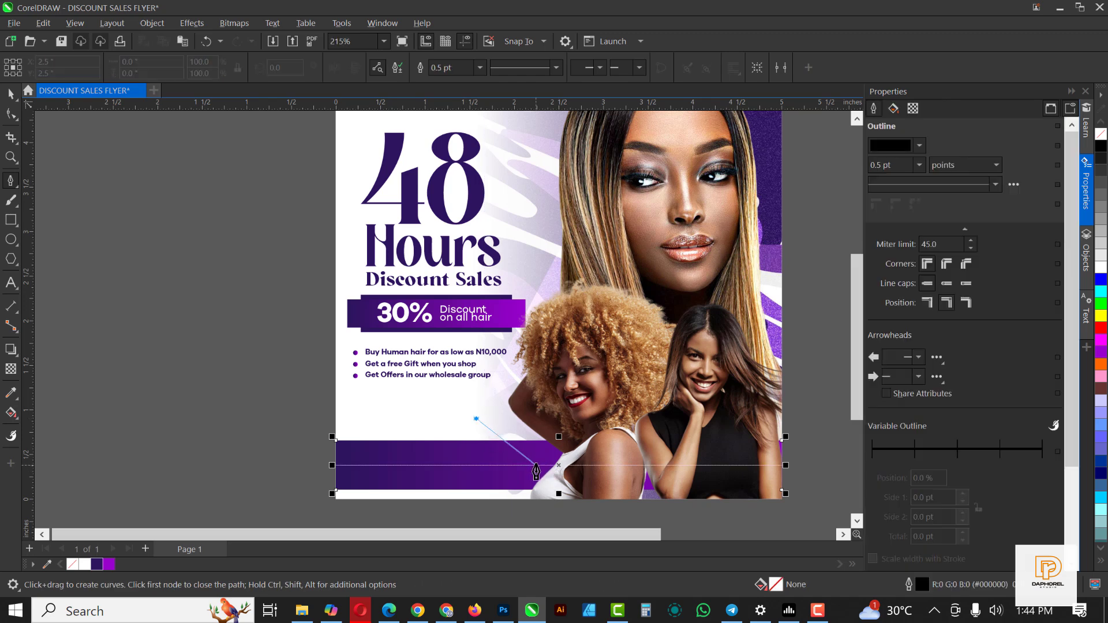
left_click_drag(536, 465, 506, 523)
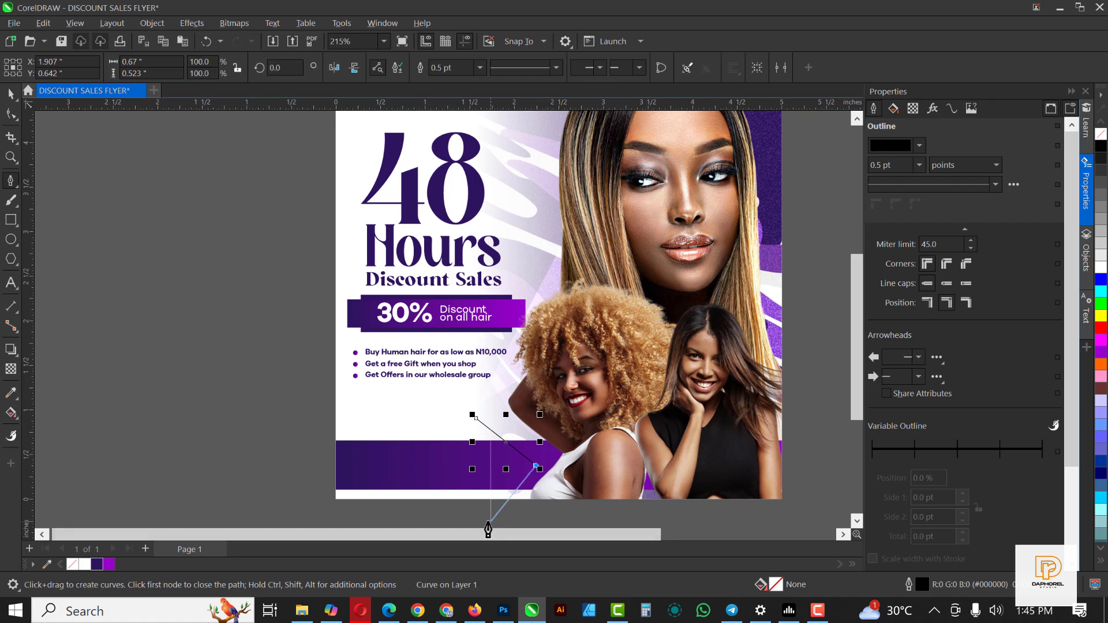
left_click(490, 522)
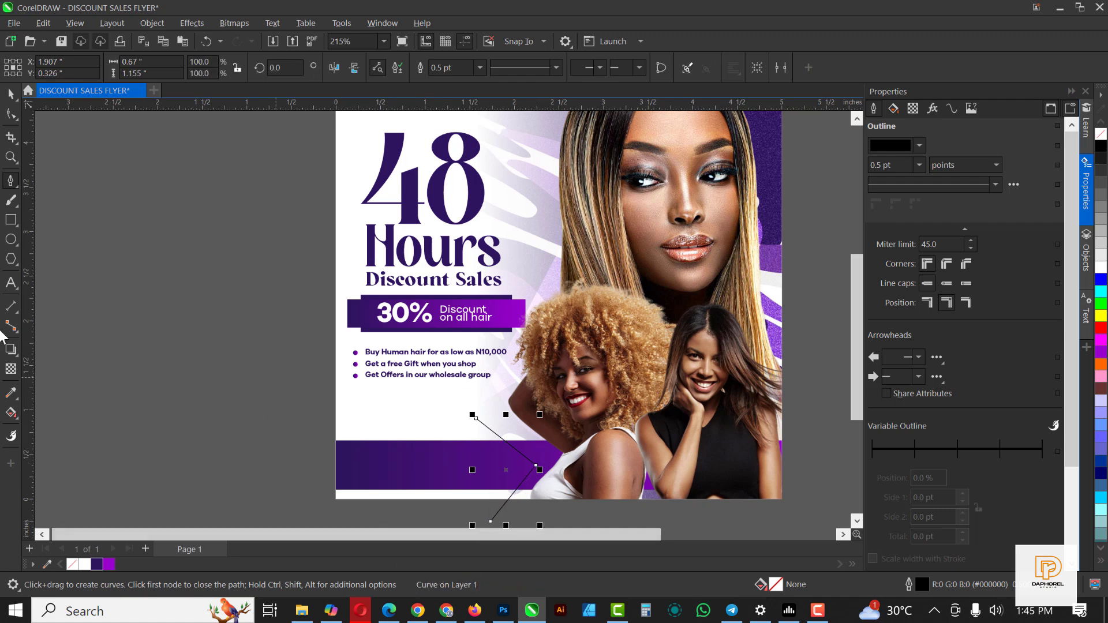
Smart Fill the bar area left of the chevron and its triangular tip
left_click(13, 416)
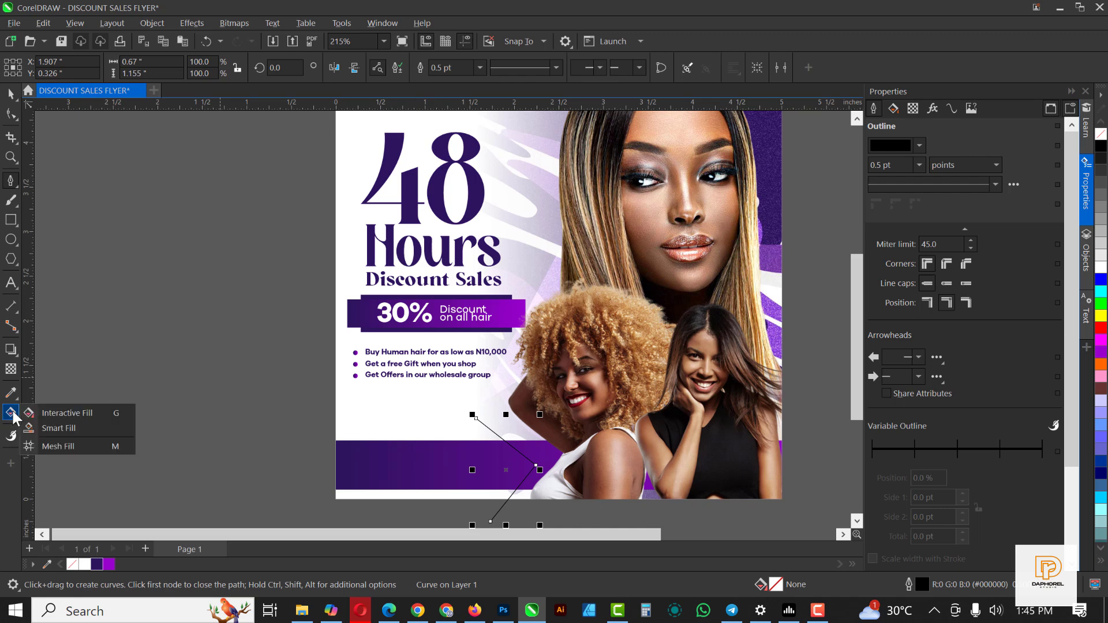
left_click(53, 430)
left_click(387, 467)
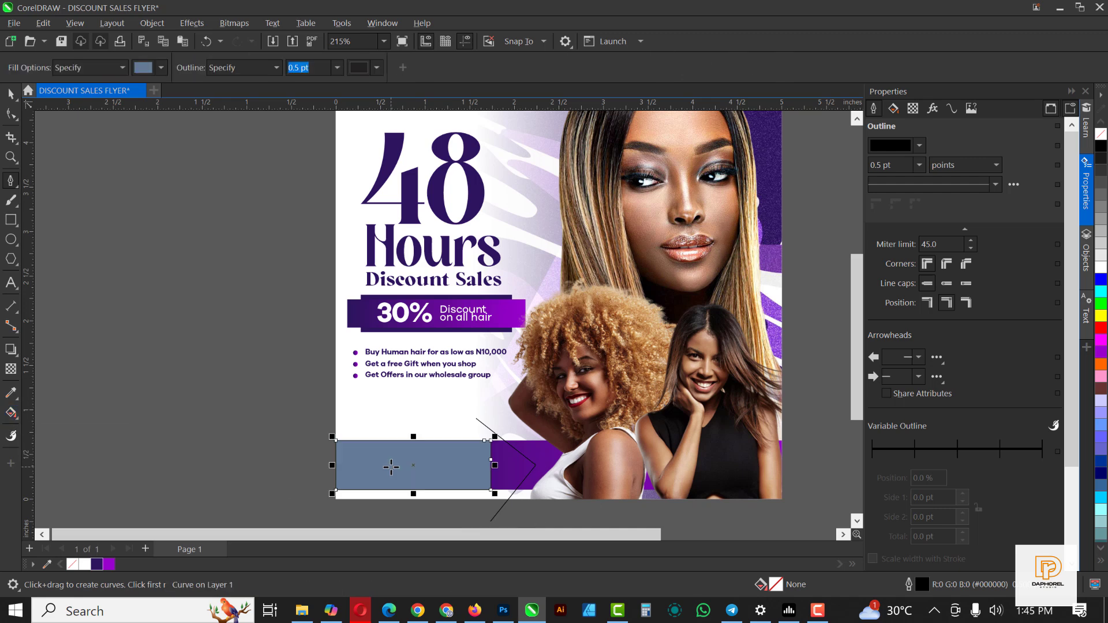
left_click(505, 465)
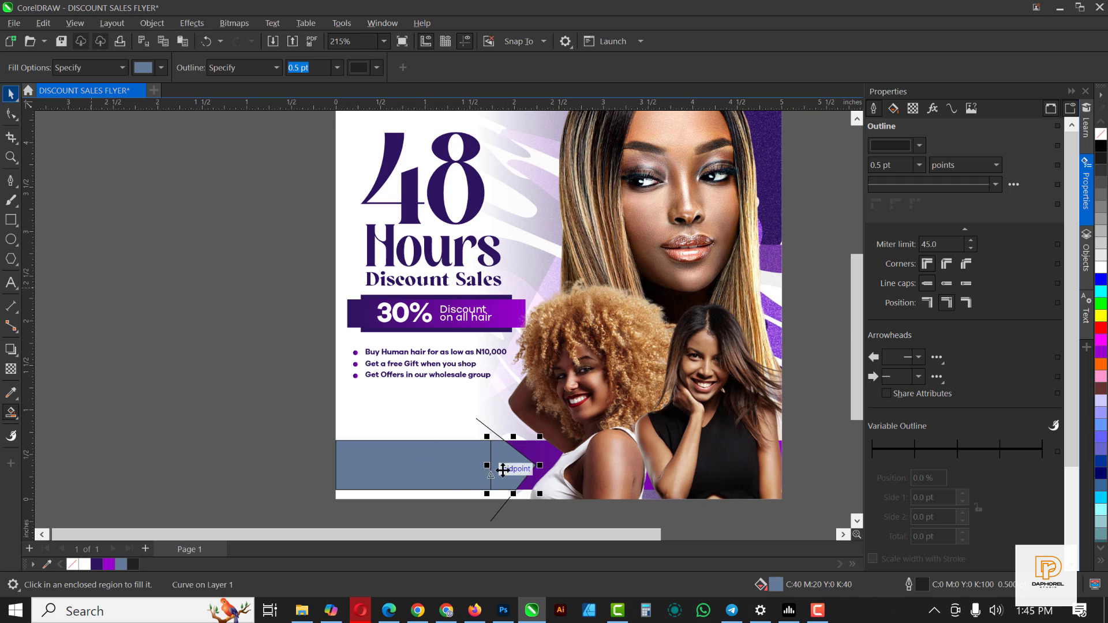
key("space")
mouse_move(425, 393)
left_mouse_down()
mouse_move(426, 403)
mouse_move(418, 397)
left_mouse_up()
key("ctrl+z")
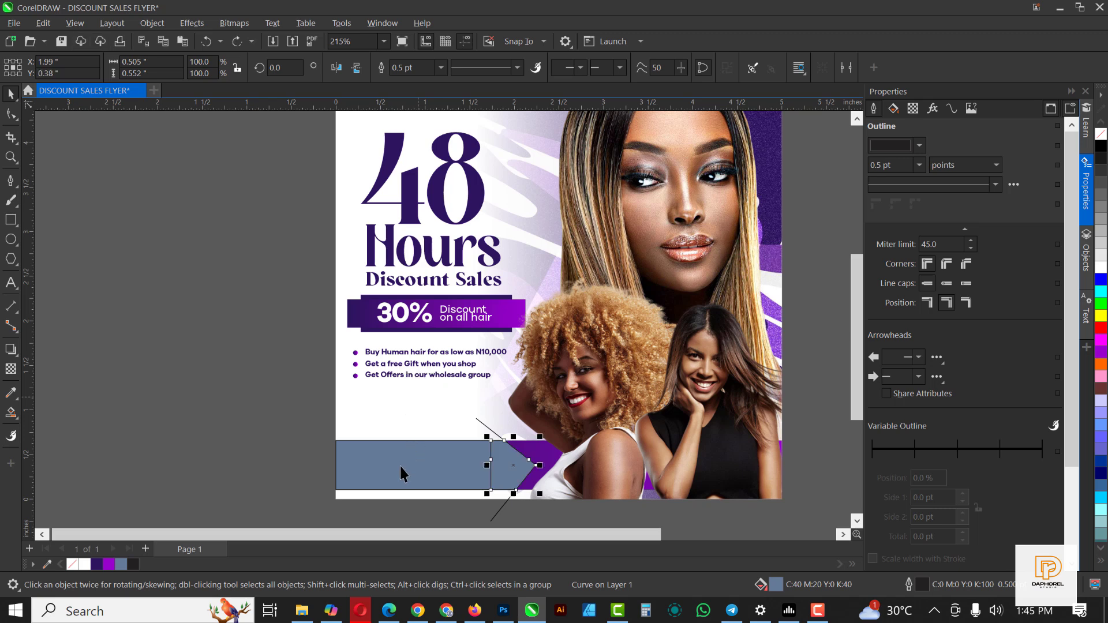
Colour the new filled pieces dark purple
left_click(400, 466, "shift")
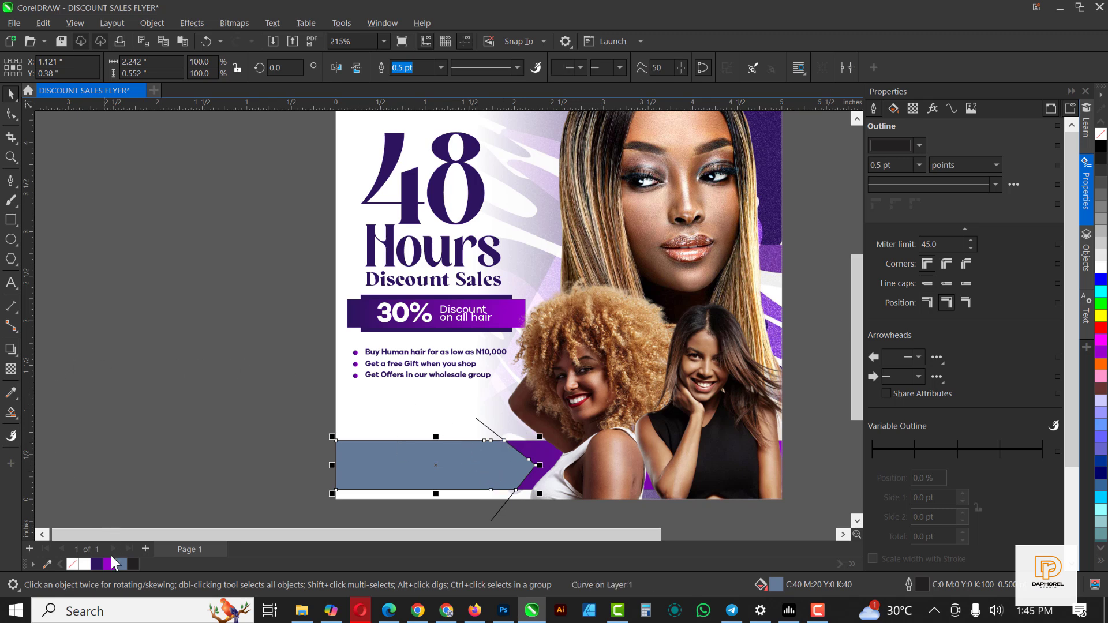
left_click(97, 565)
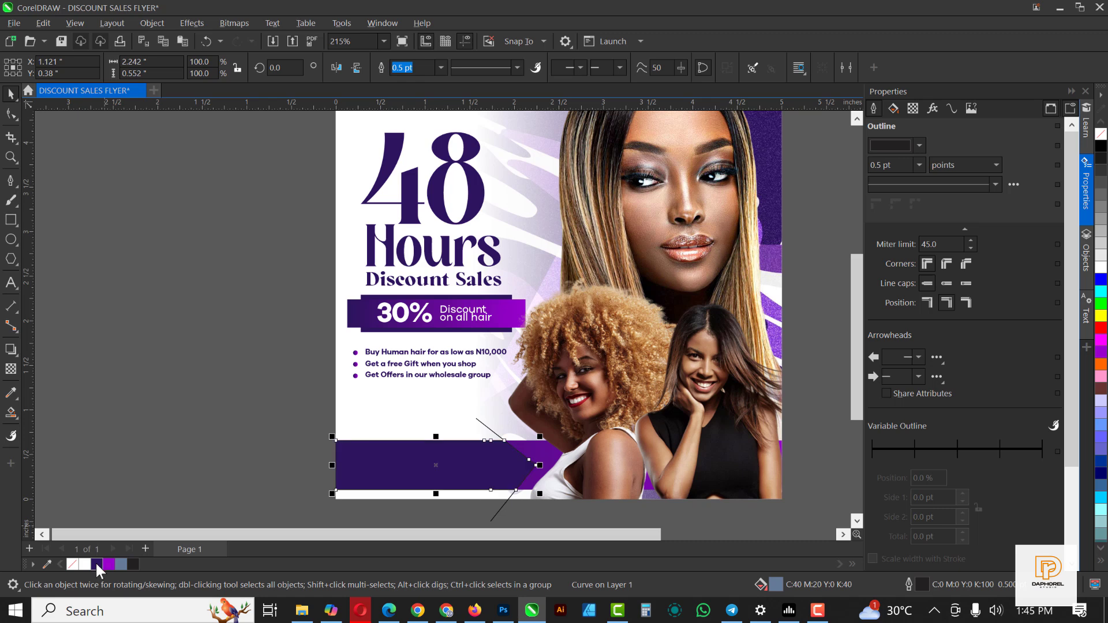
left_click(489, 430)
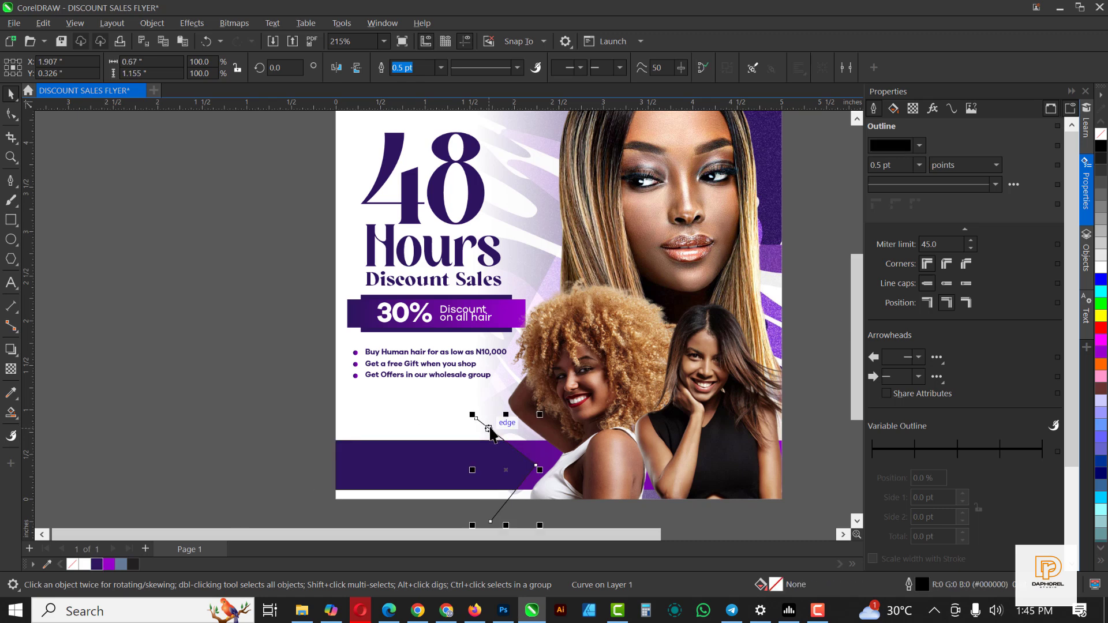
key("Escape")
Import the TEXT 2 contact text from File Explorer onto the bottom purple band
scroll(491, 378, "down", 1)
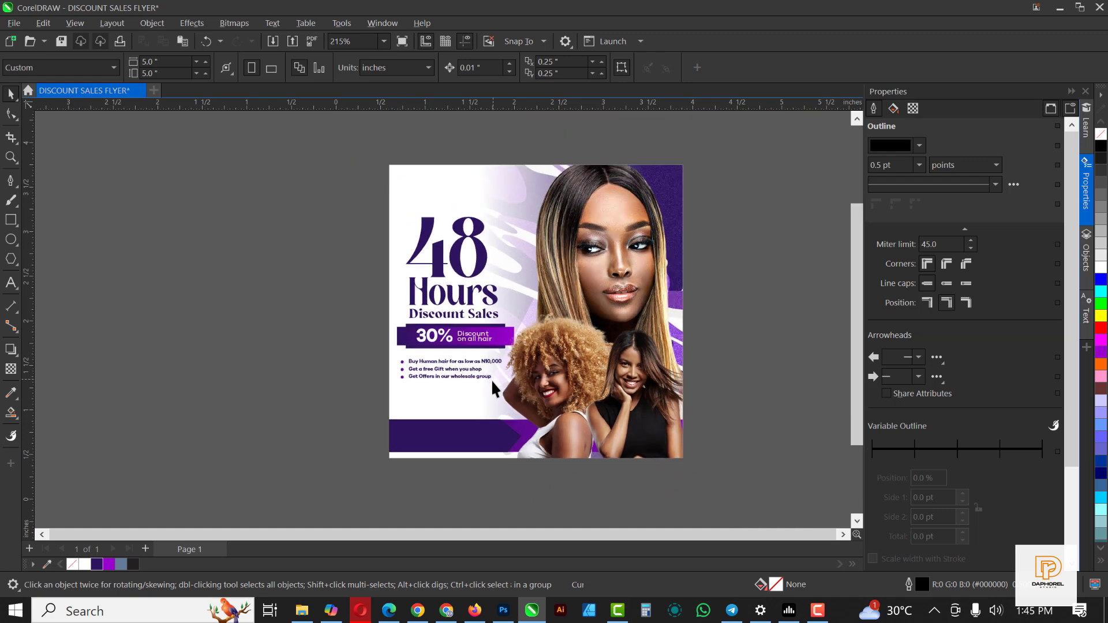
scroll(490, 380, "up", 1)
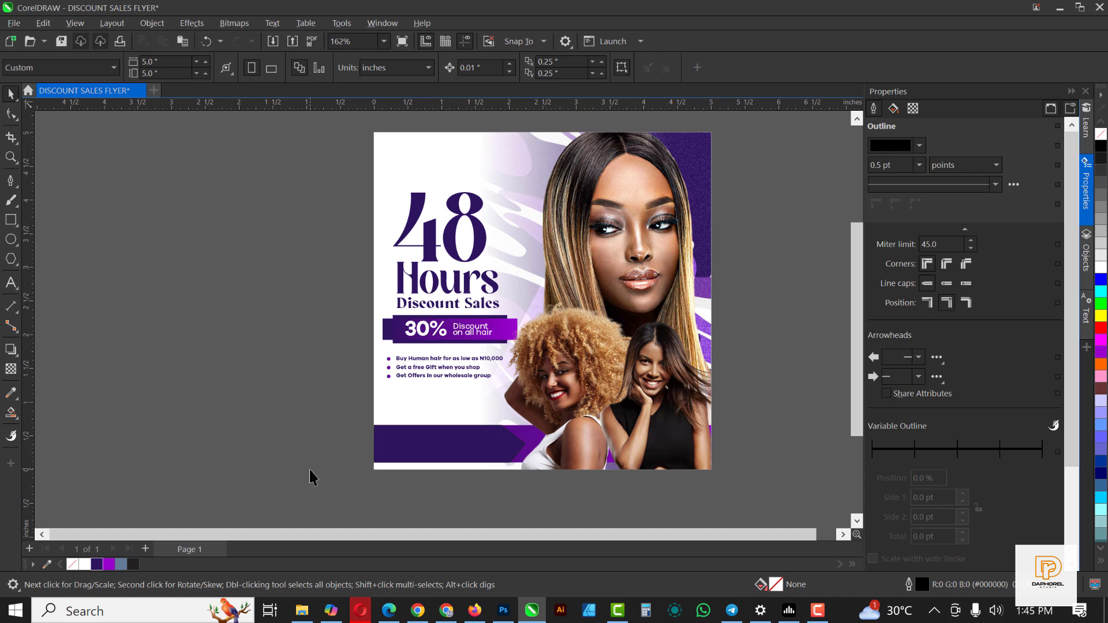
left_click(302, 611)
left_click_drag(569, 144, 226, 269)
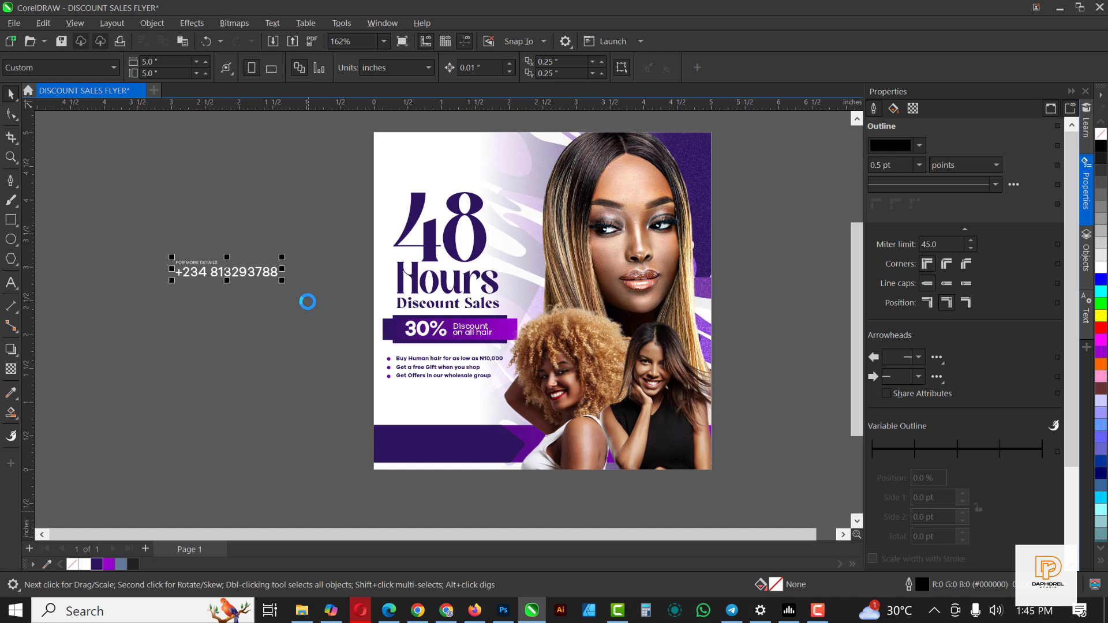
left_click_drag(227, 271, 443, 451)
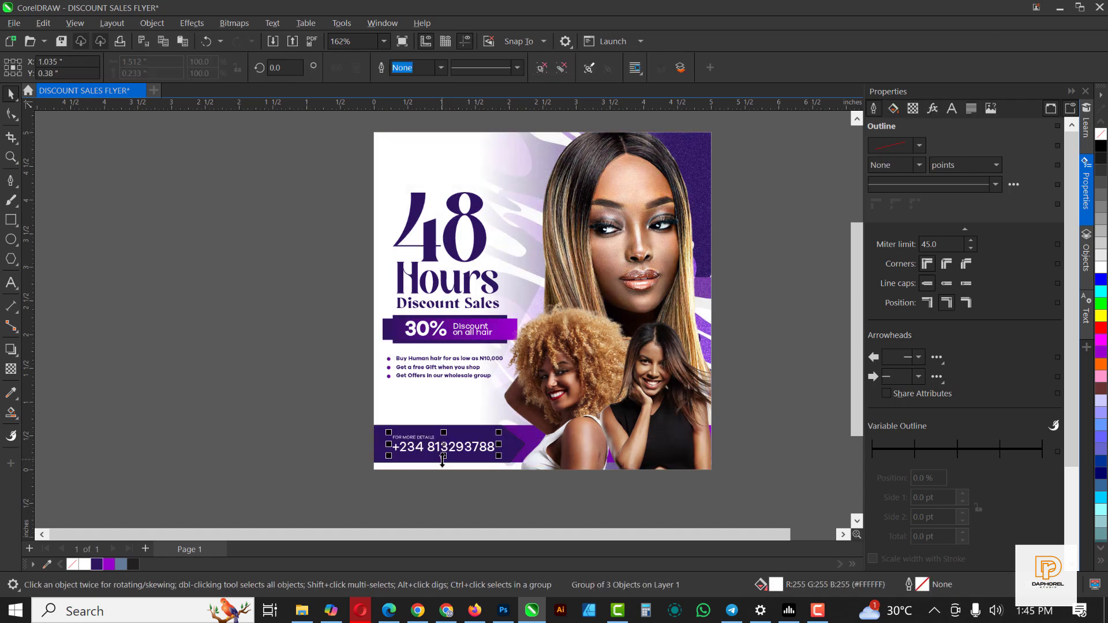
scroll(451, 461, "up", 1)
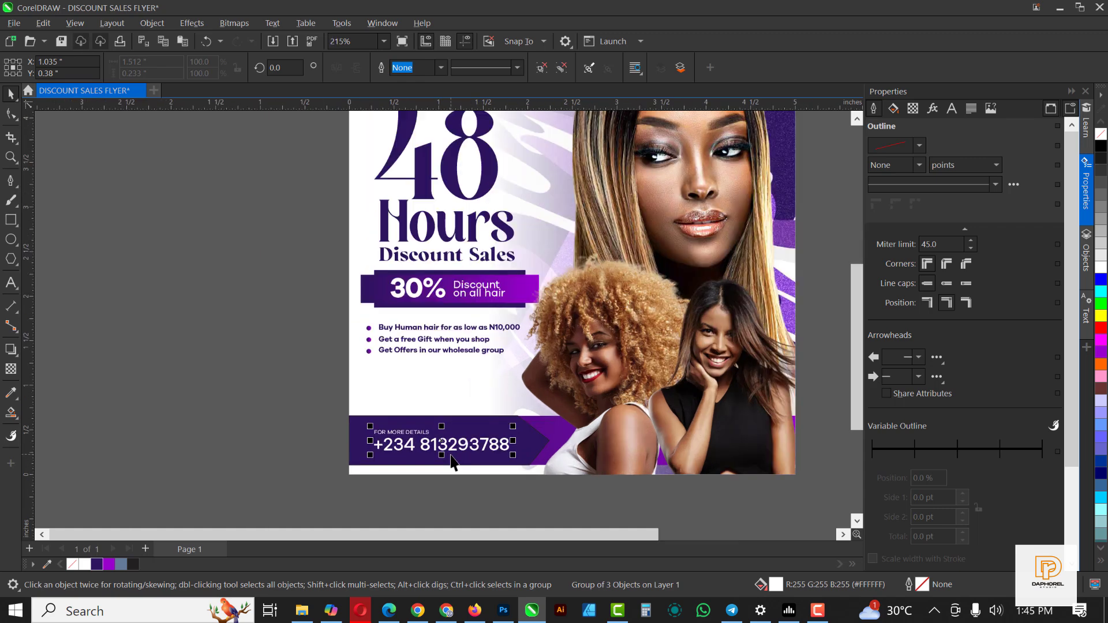
Widen the letter spacing of FOR MORE DETAILS to span the phone number's width
left_click(254, 462)
scroll(425, 460, "up", 1)
left_click(442, 447)
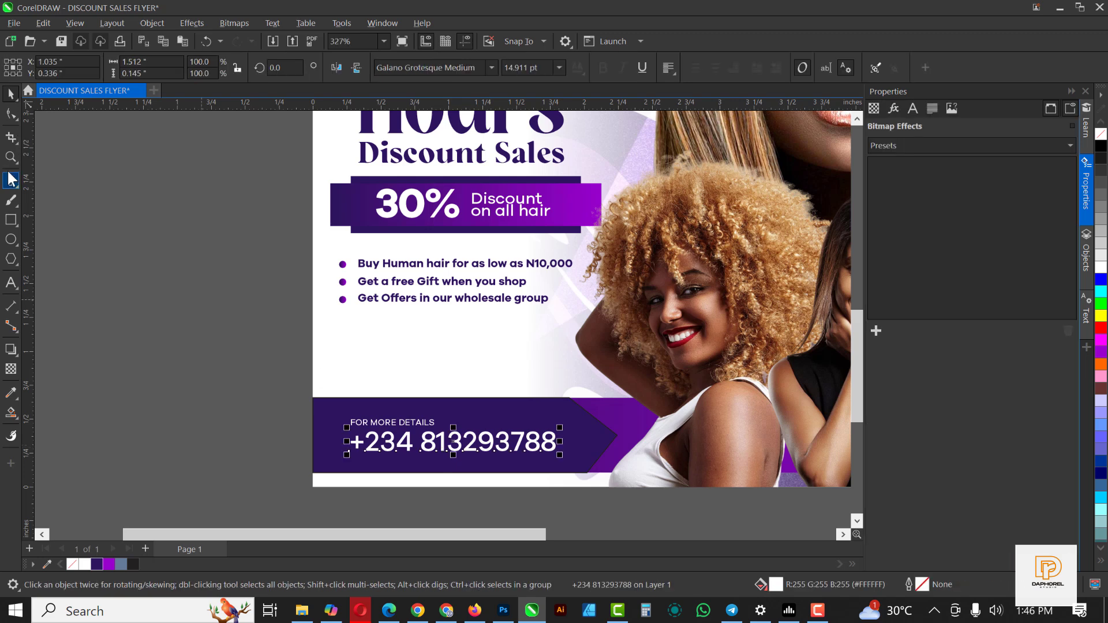
left_click(12, 110)
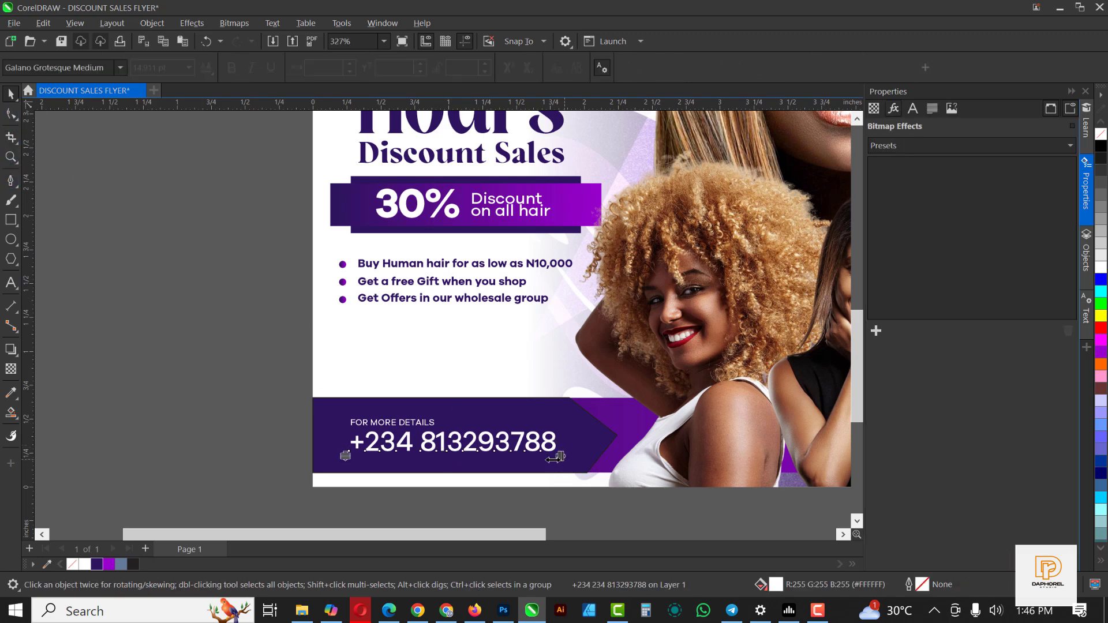
key("F10")
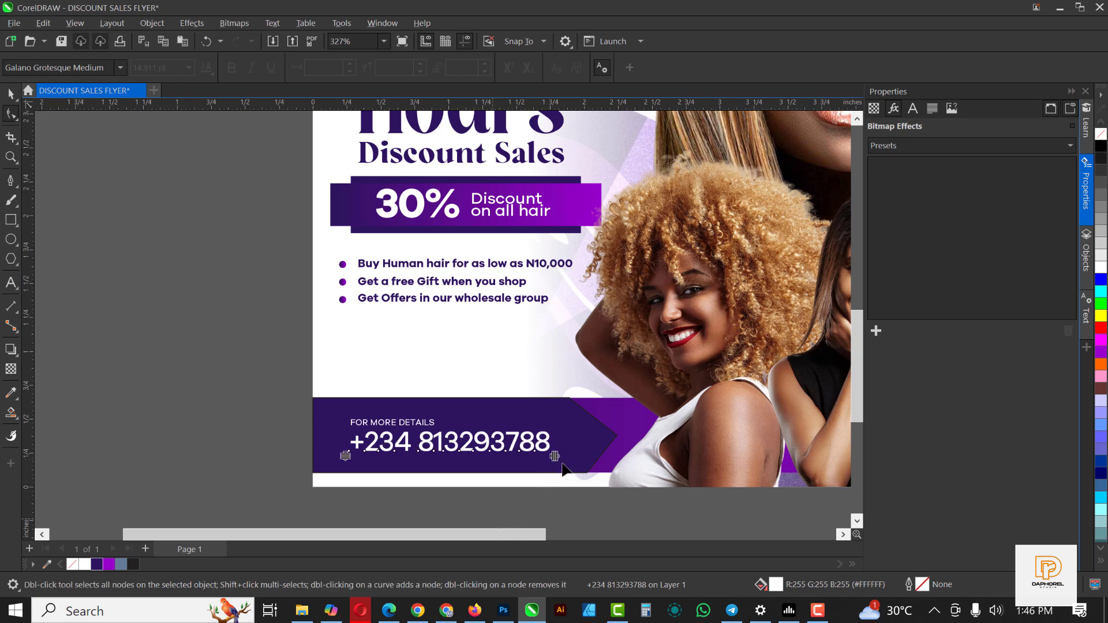
left_click_drag(562, 469, 341, 416)
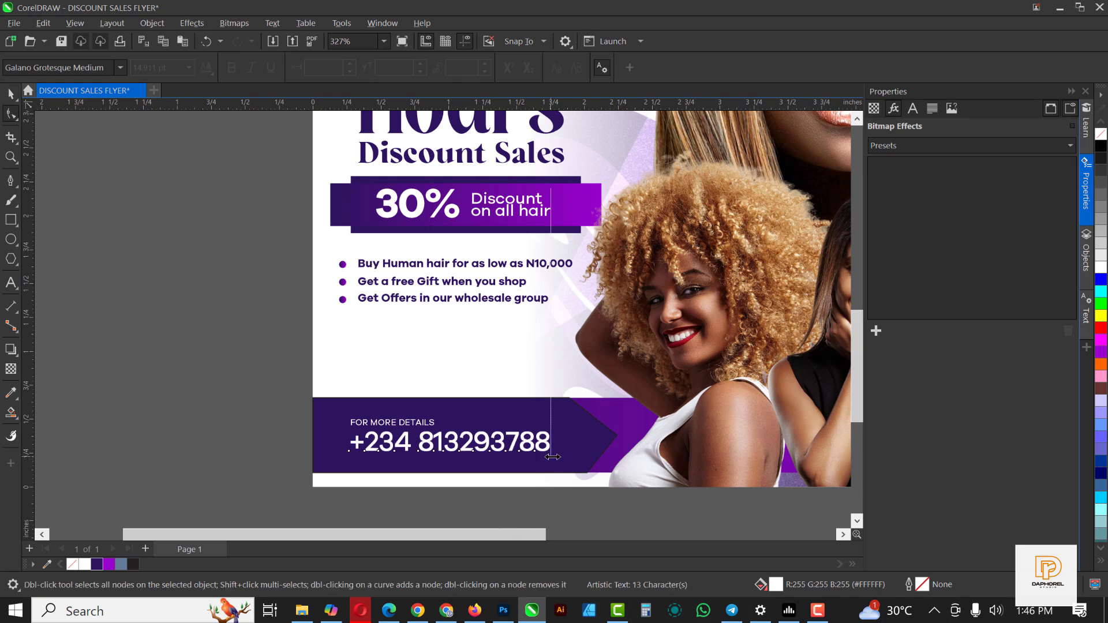
key("space")
left_click(423, 424)
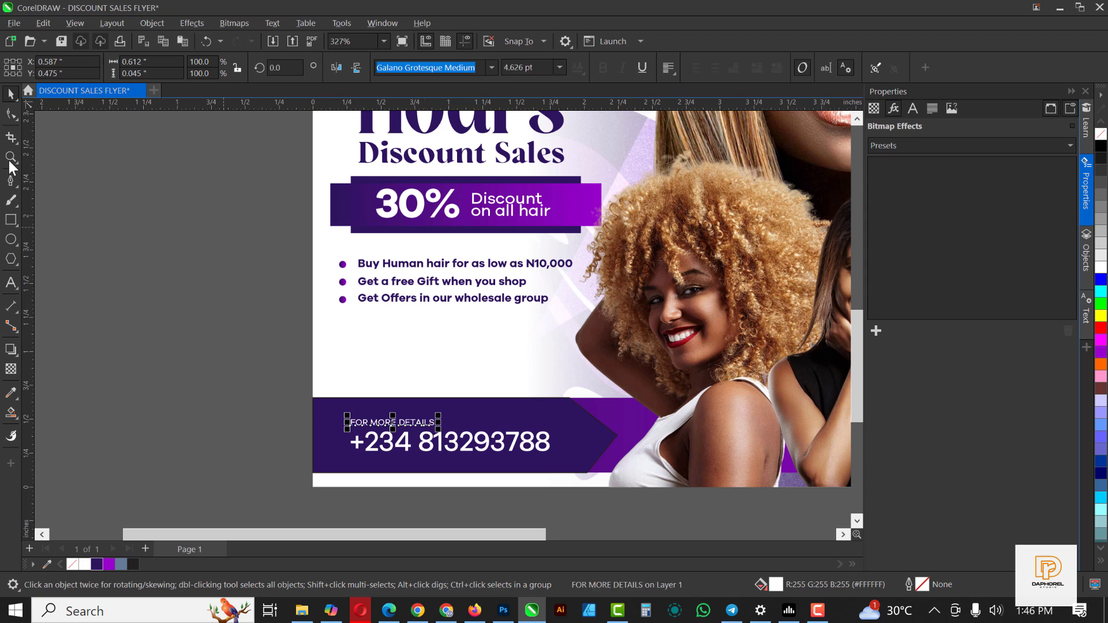
left_click(10, 114)
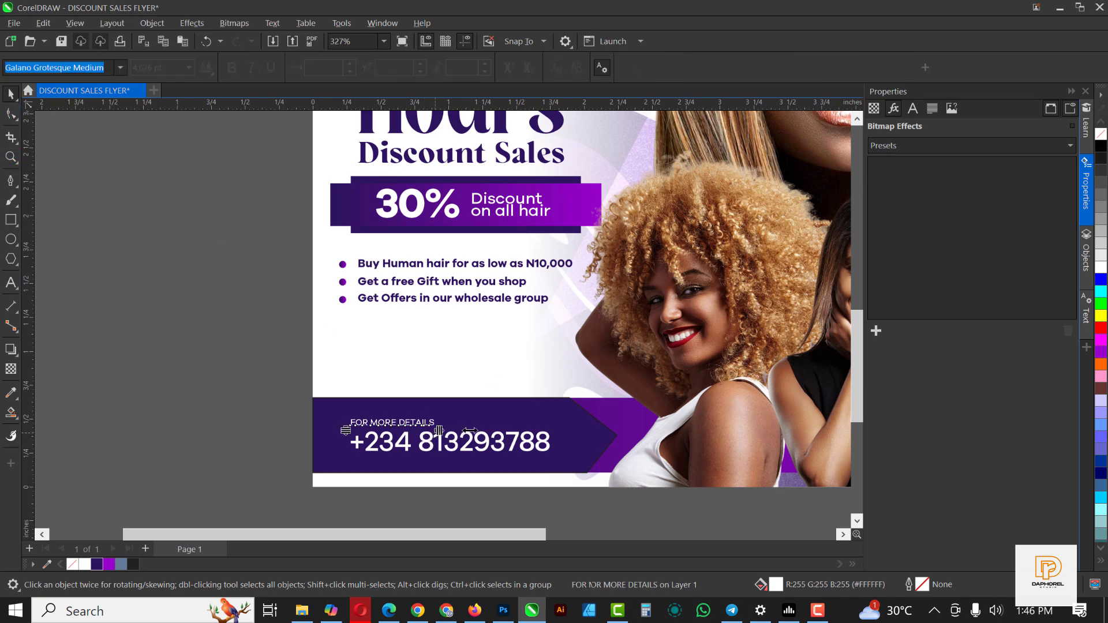
left_click_drag(470, 430, 549, 438)
key("ctrl+a")
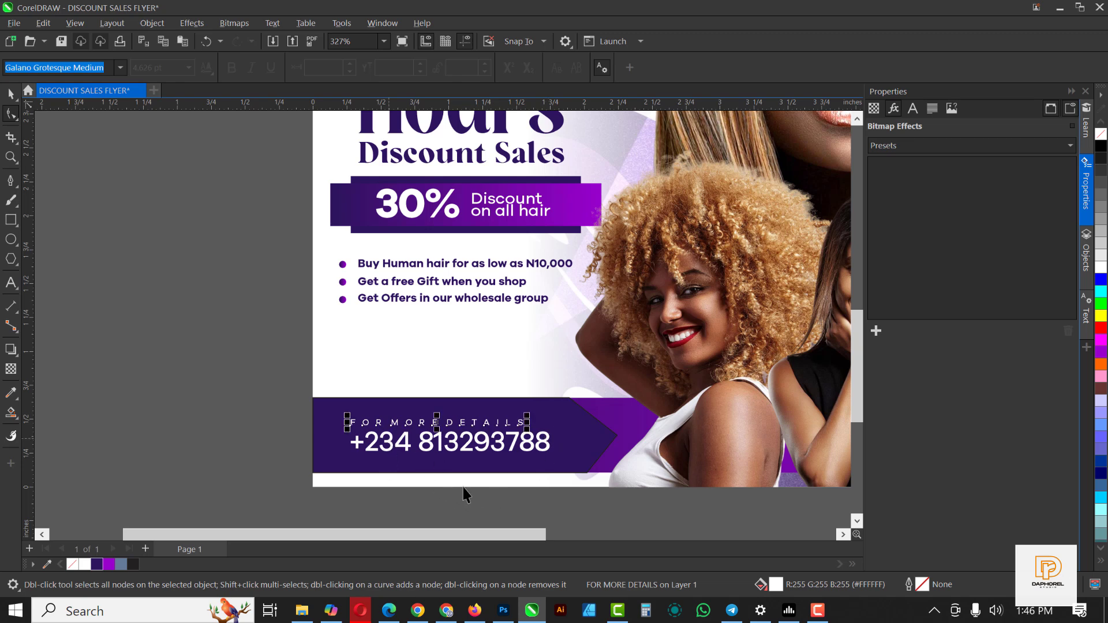
key("space")
key("Right")
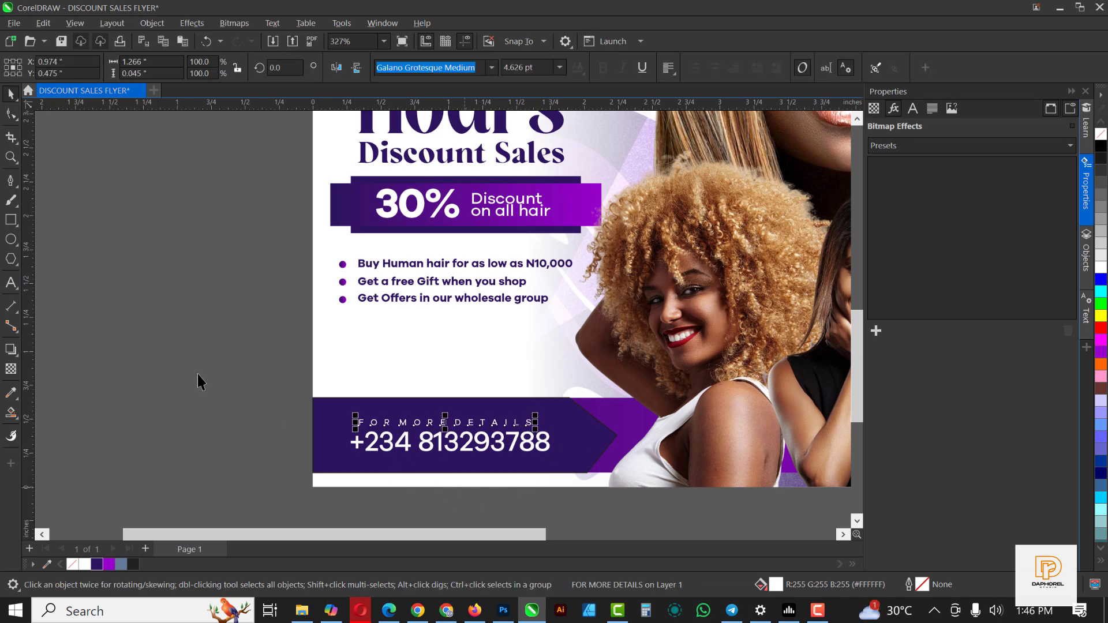
Set the phone number in a bold Galano Grotesque weight
left_click(460, 448)
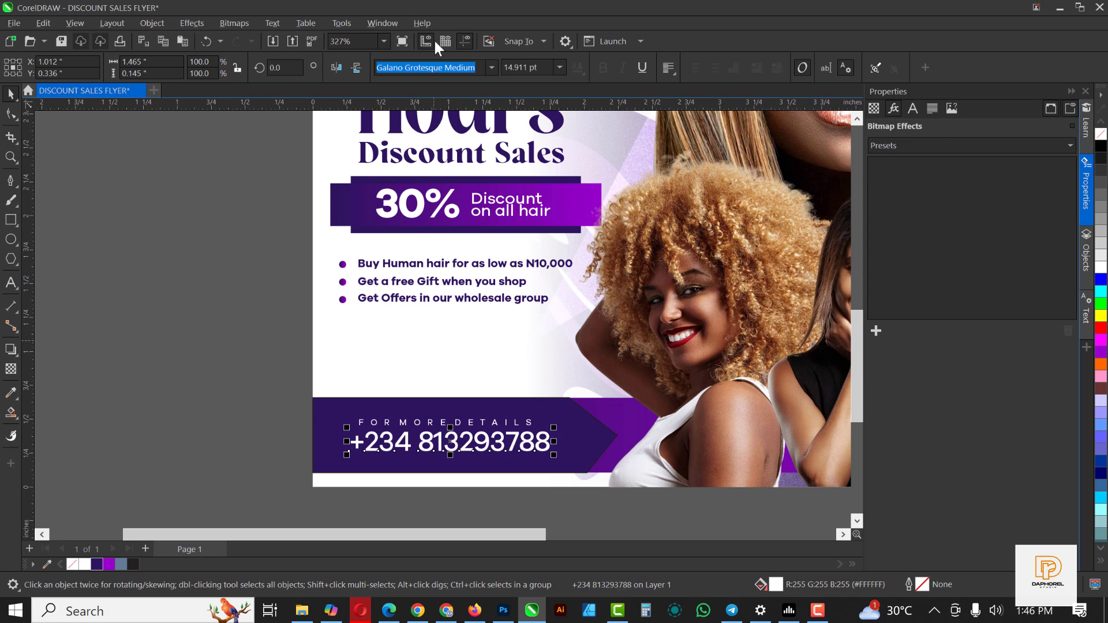
left_click(492, 67)
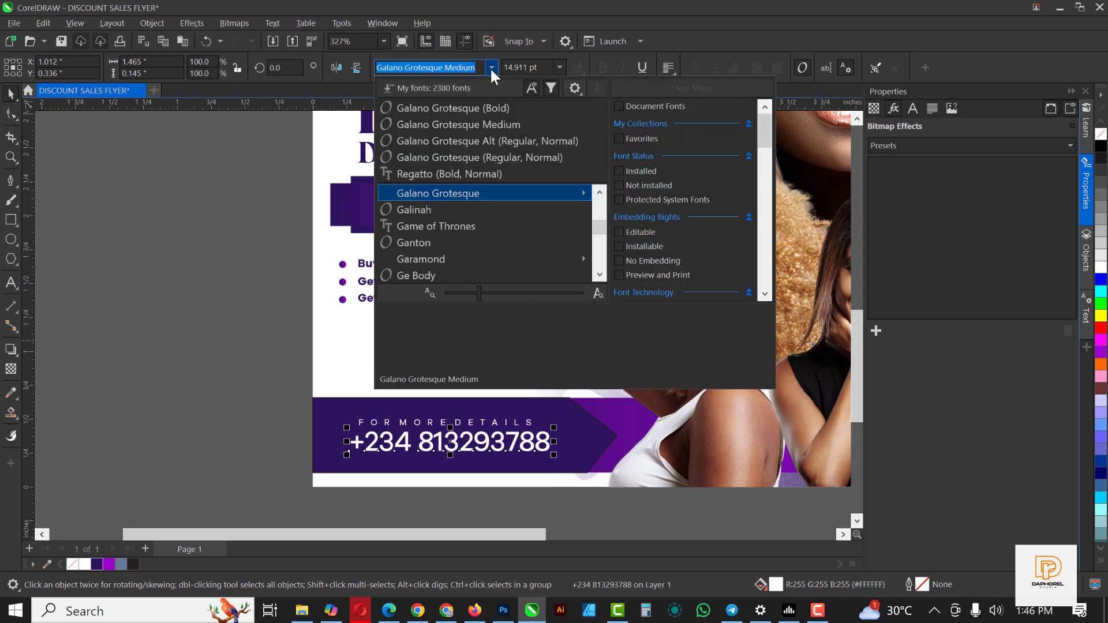
key("Escape")
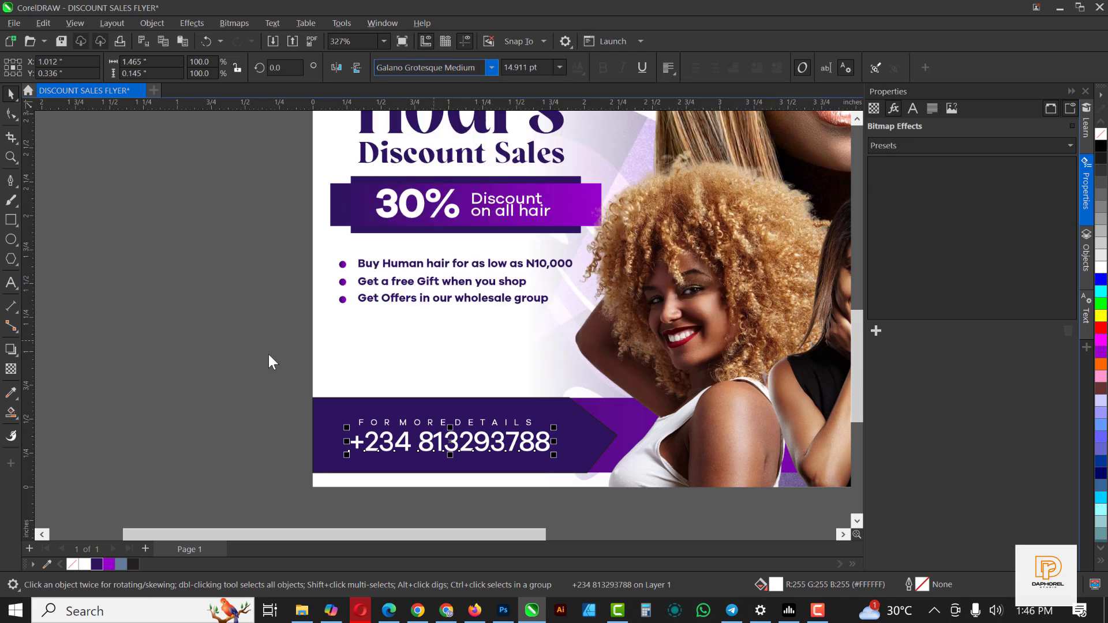
left_click(195, 362)
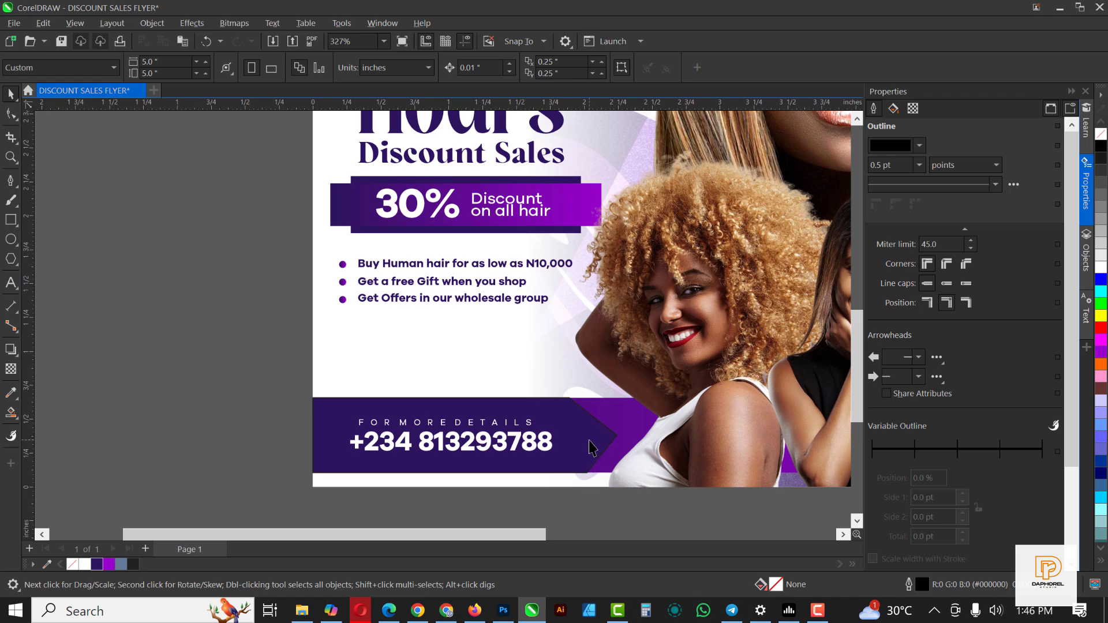
Set the dark purple bottom banner's outline width to None
left_click(589, 441)
left_click(590, 437, "alt")
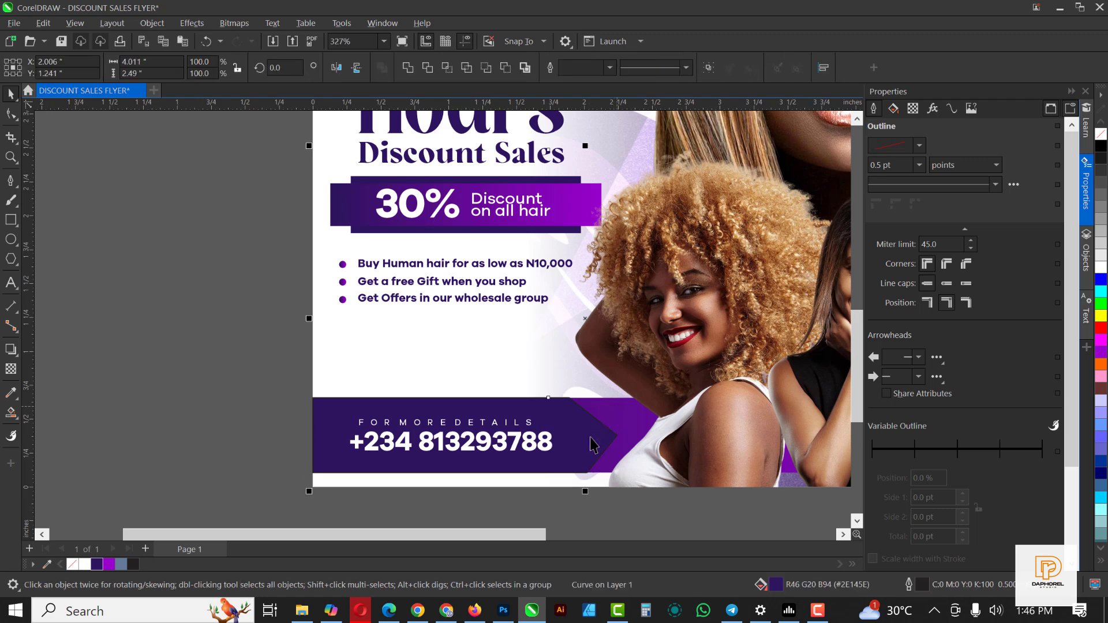
left_click_drag(119, 366, 358, 405)
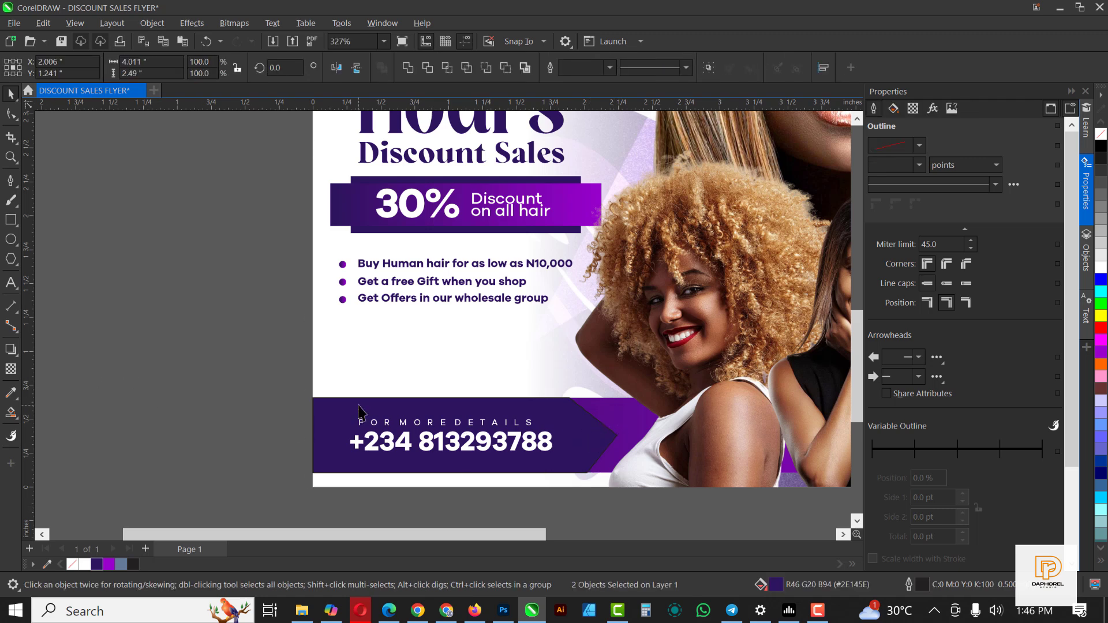
left_click(358, 405)
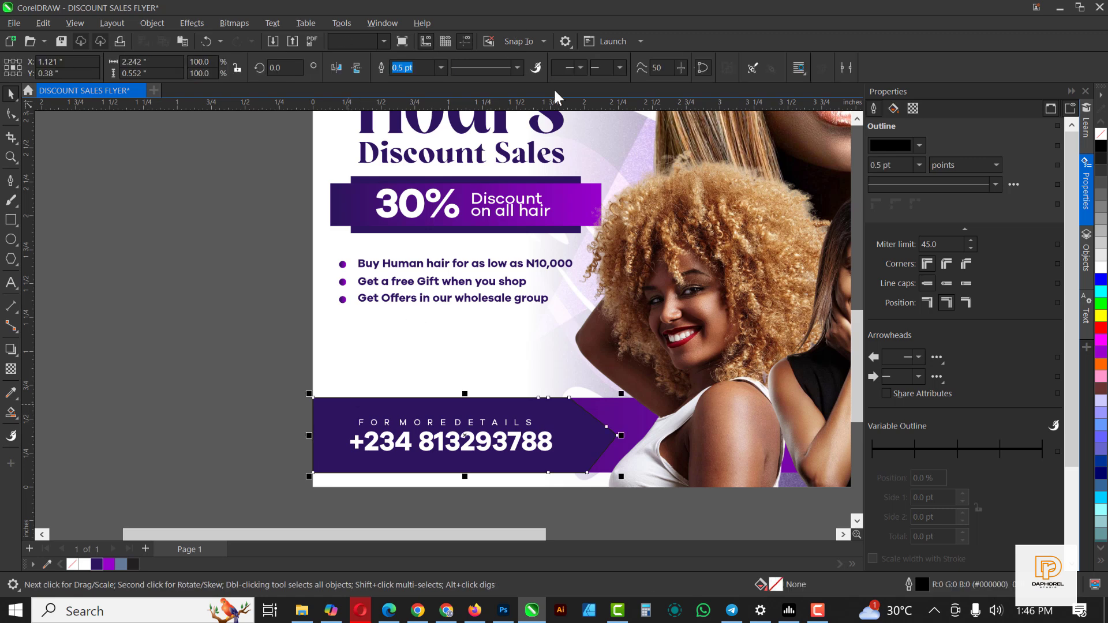
left_click(440, 68)
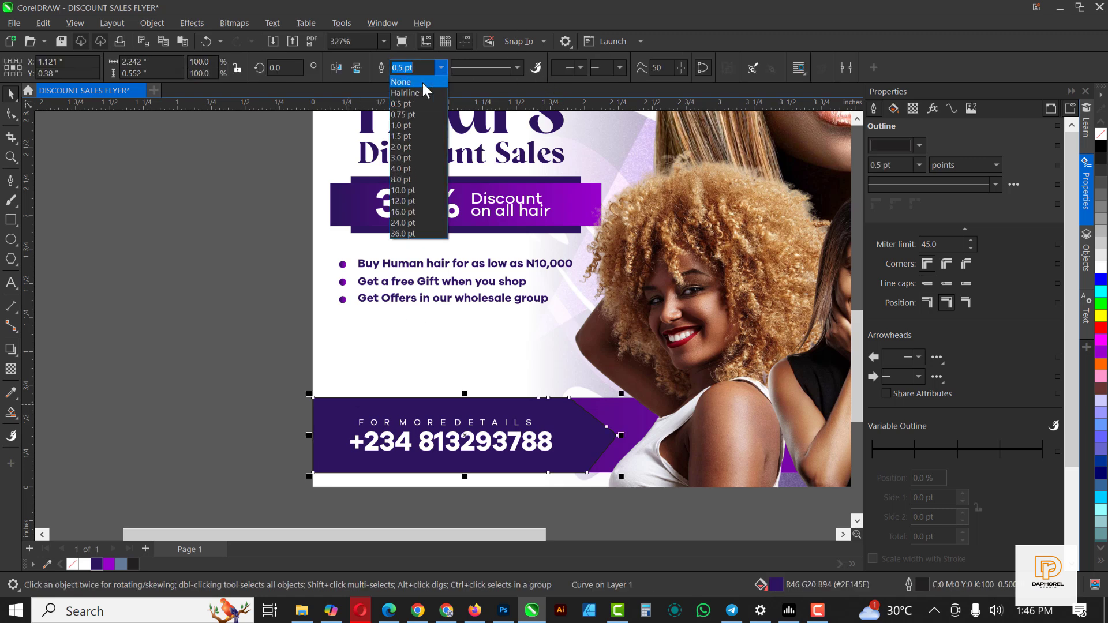
left_click(416, 82)
scroll(418, 365, "down", 3)
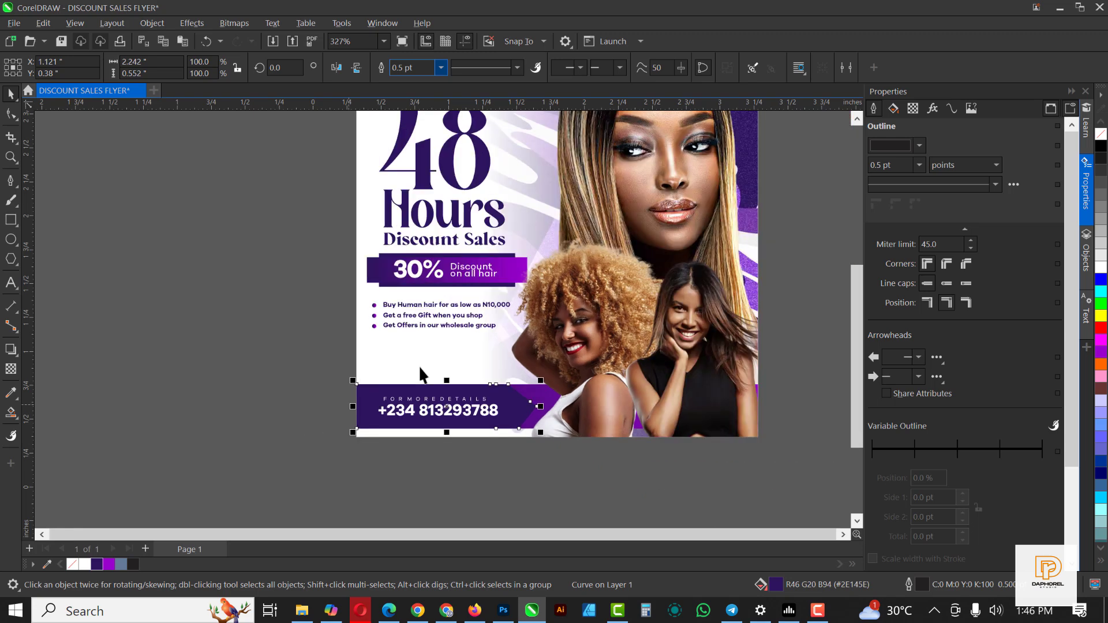
scroll(420, 373, "up", 1)
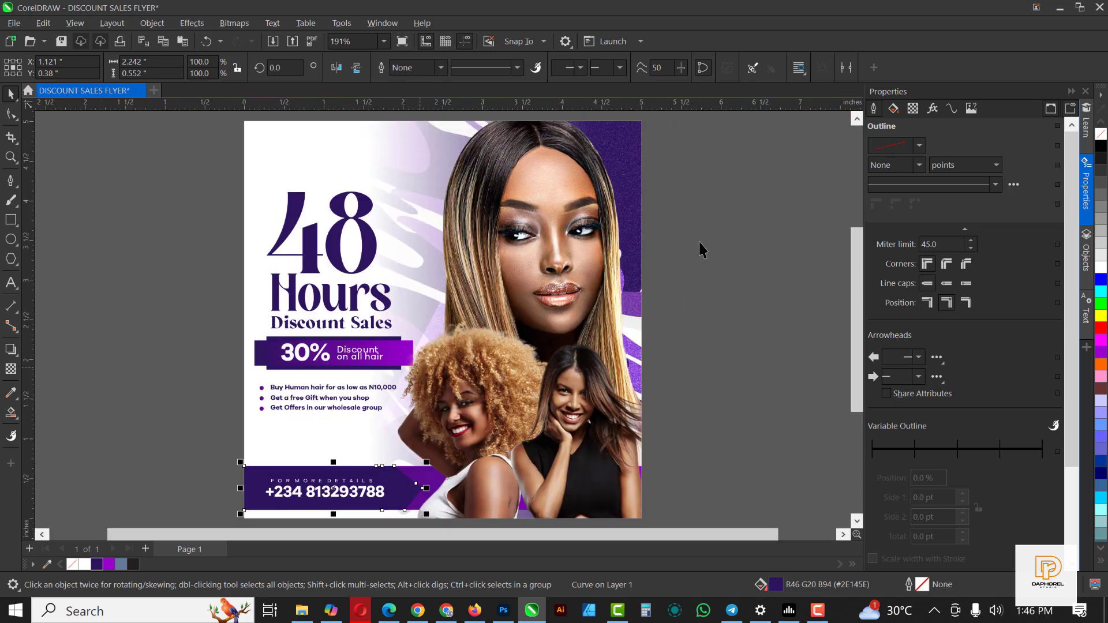
left_click(718, 226)
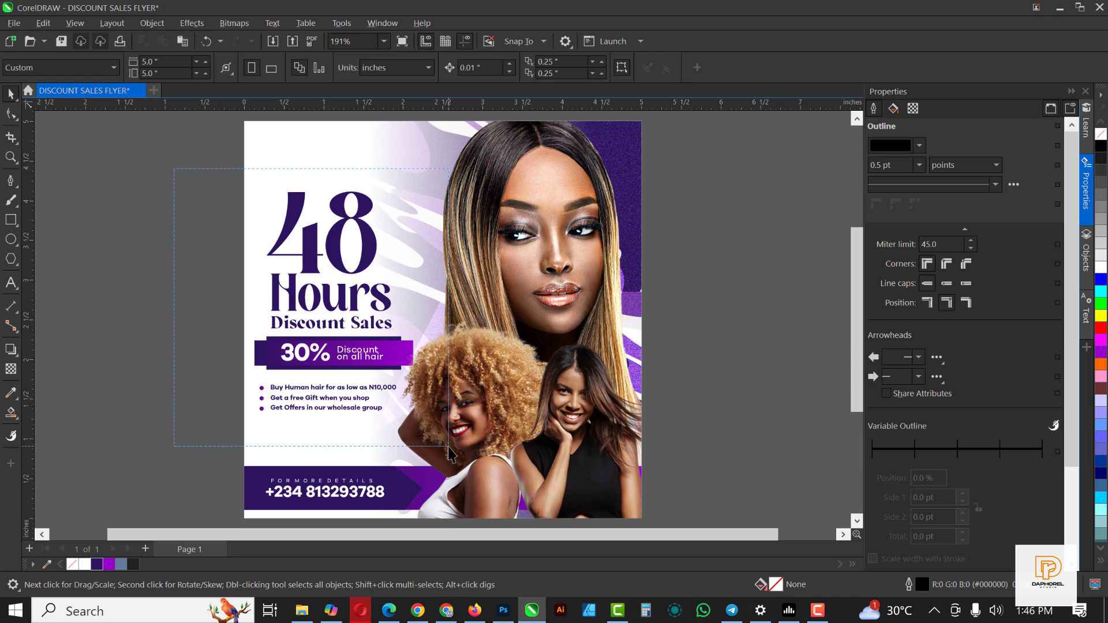
Scale the left text group up about 6% to 2.113 × 2.928 inches and nudge it into place
left_click(419, 403)
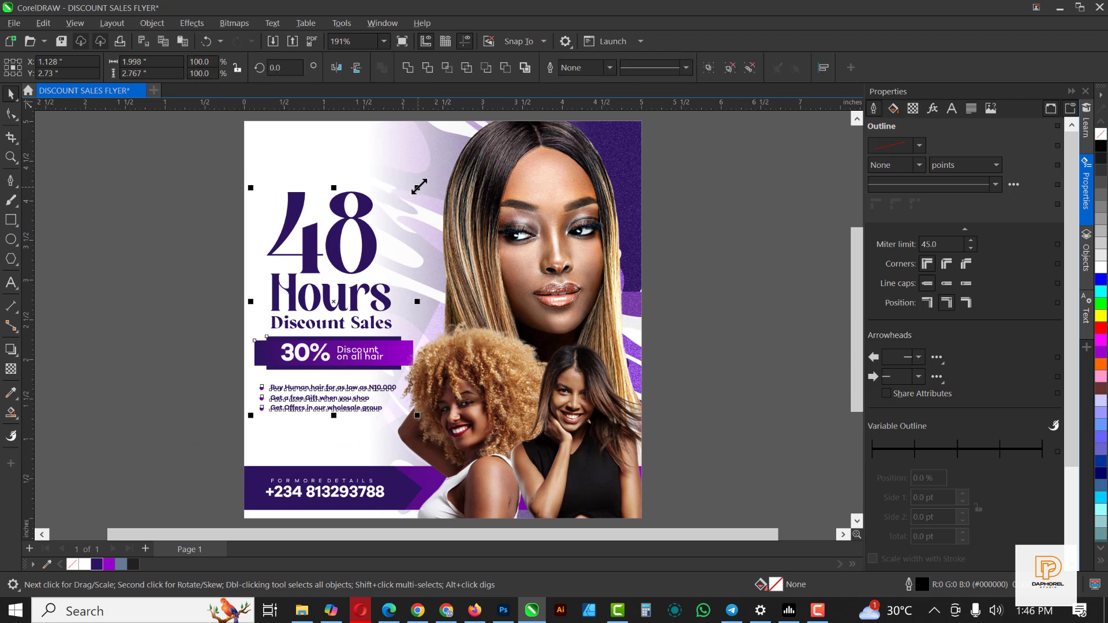
left_click_drag(418, 186, 426, 174)
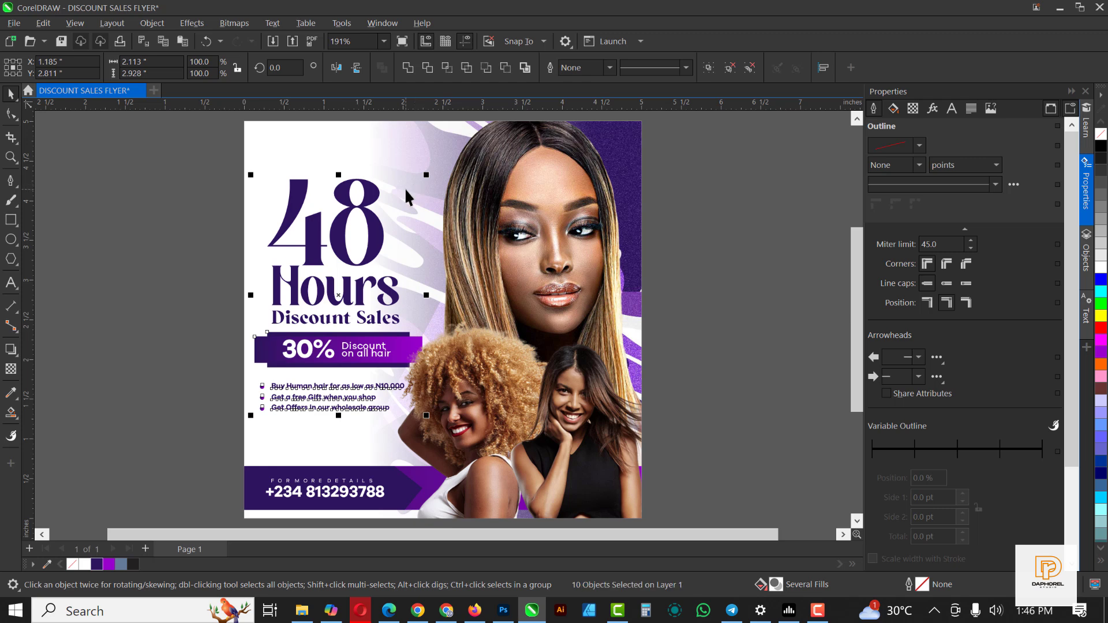
key("Right")
key("Right")
key("Down")
key("Down")
key("Down")
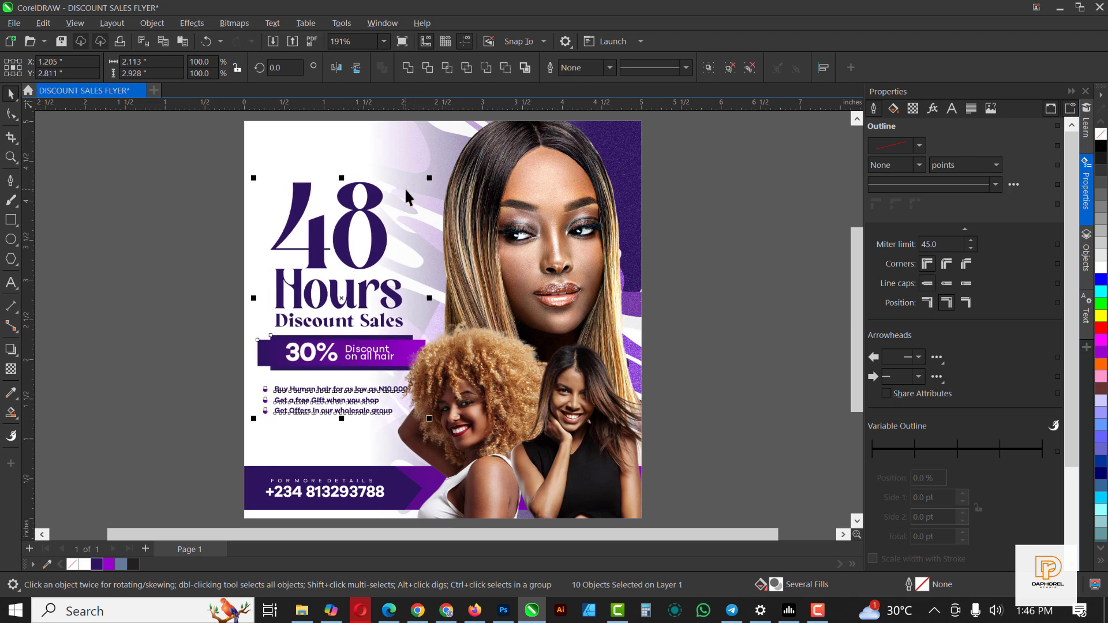
key("Left")
key("Left")
key("Left")
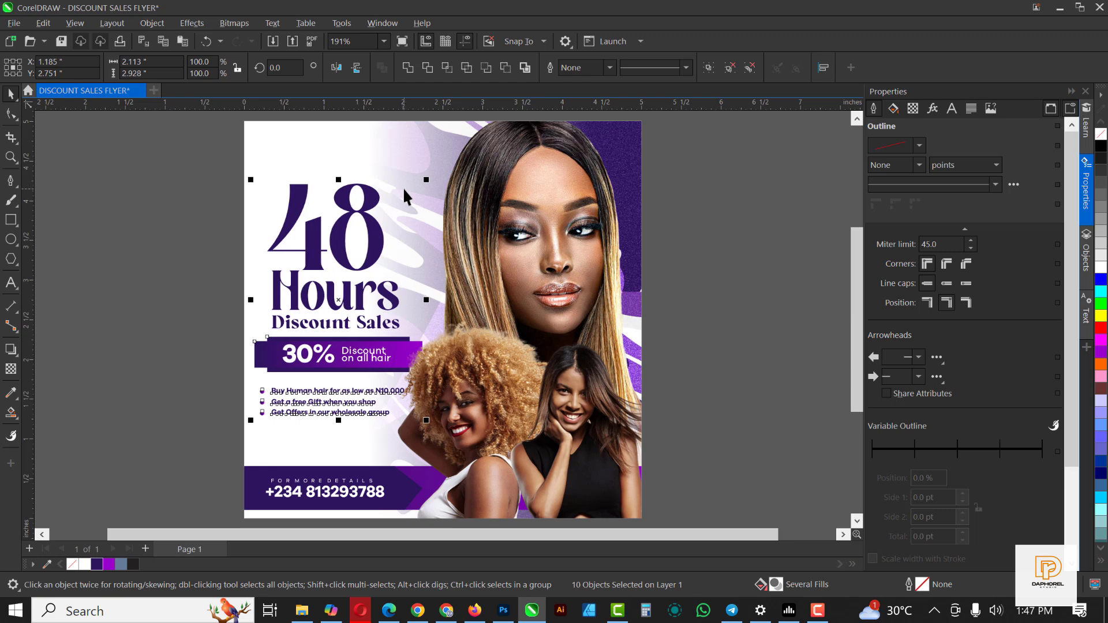
left_click(734, 215)
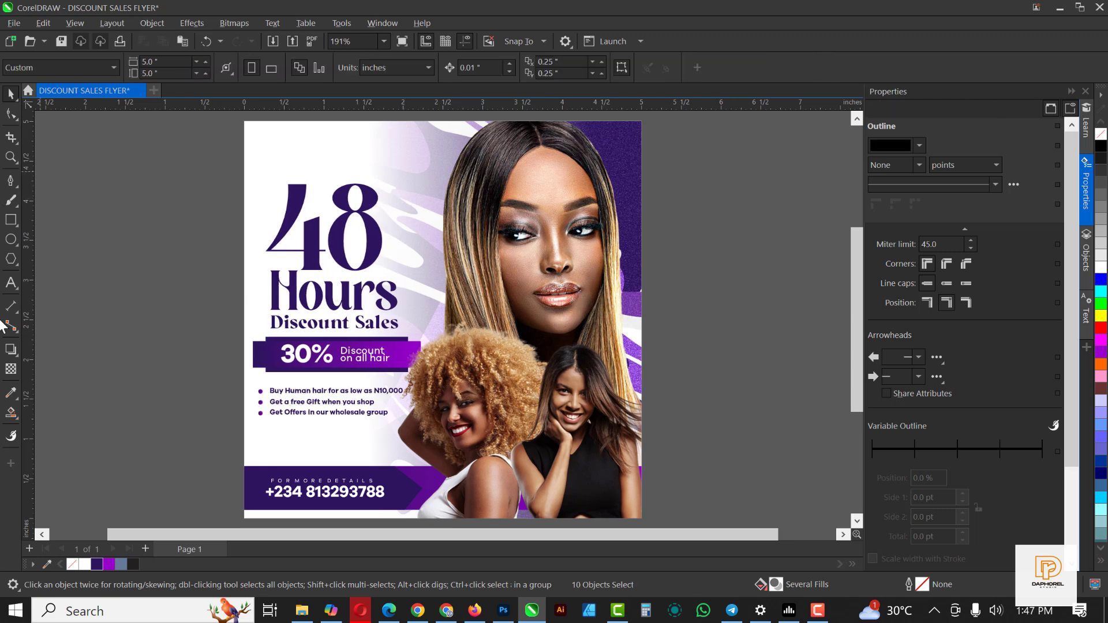
Draw a yellow 1.759-inch circle with no outline beside the headline
left_click(11, 239)
left_click_drag(123, 228, 254, 370)
left_click(1101, 316)
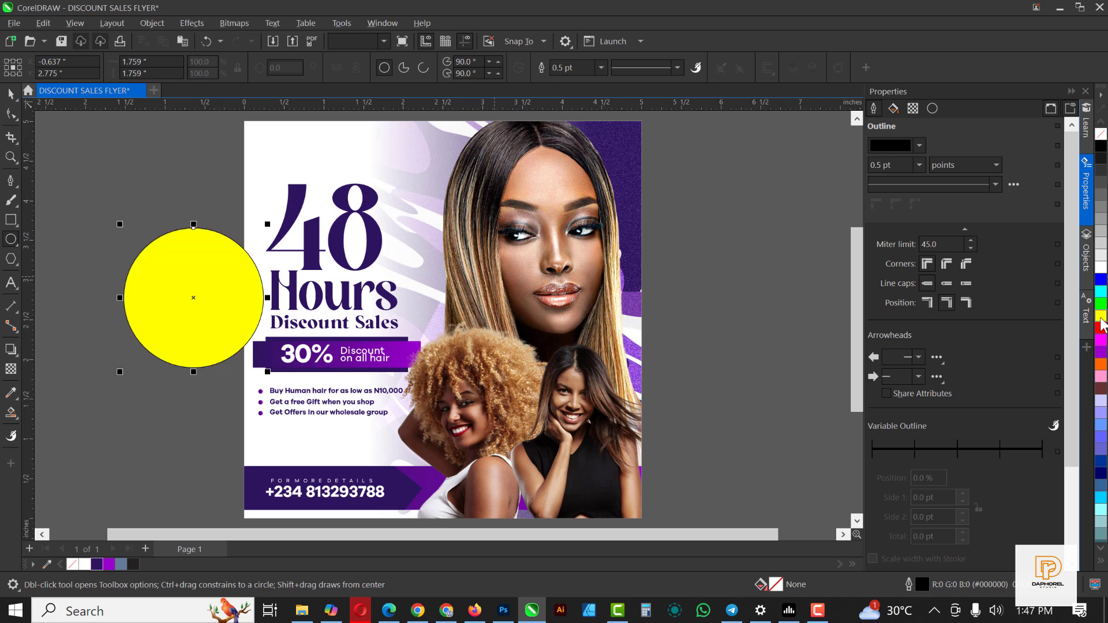
right_click(1101, 134)
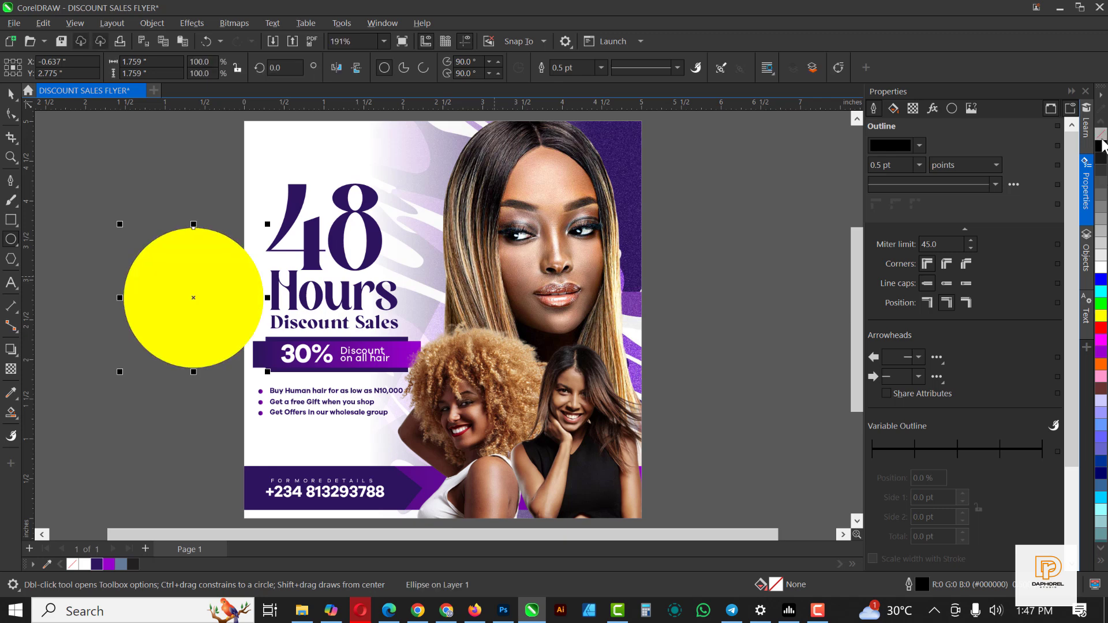
Give the circle an elliptical fountain transparency in Screen merge mode
left_click(12, 371)
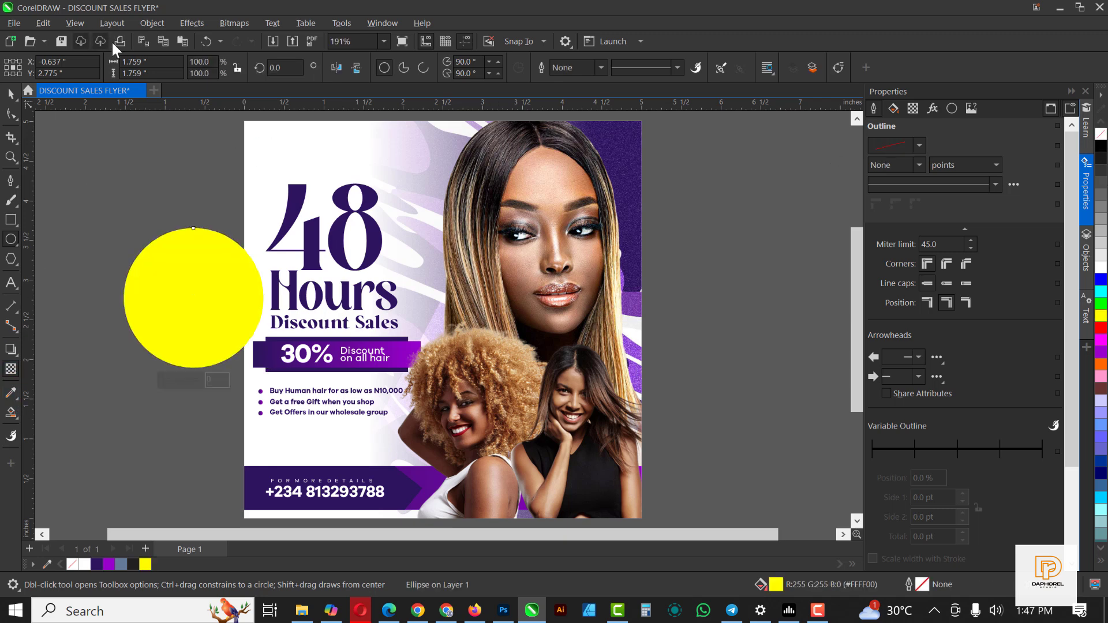
left_click(47, 68)
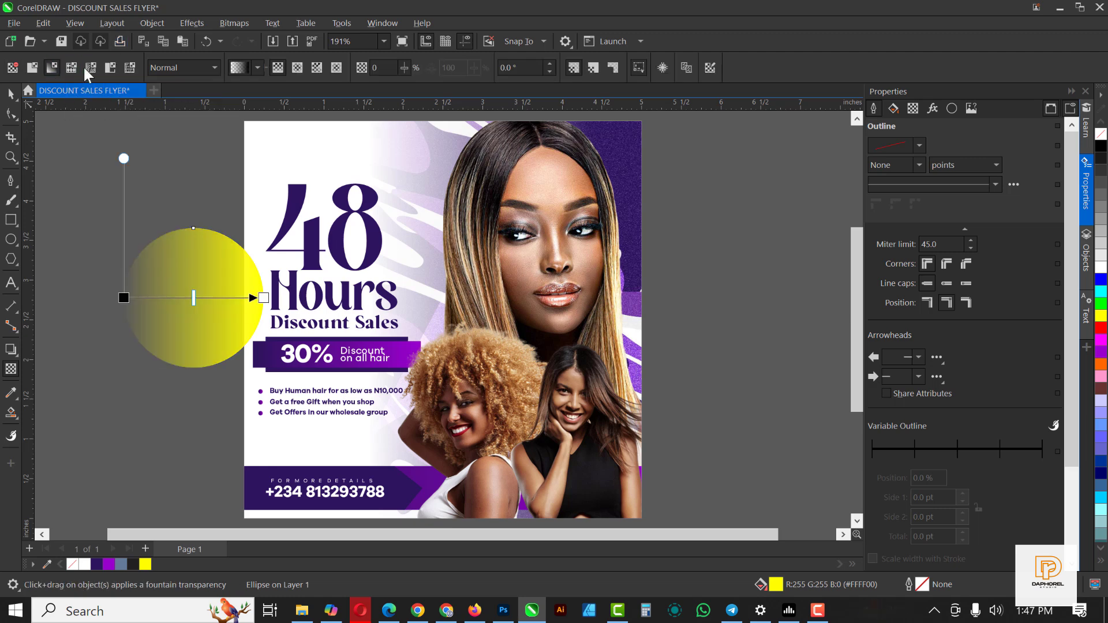
left_click(299, 70)
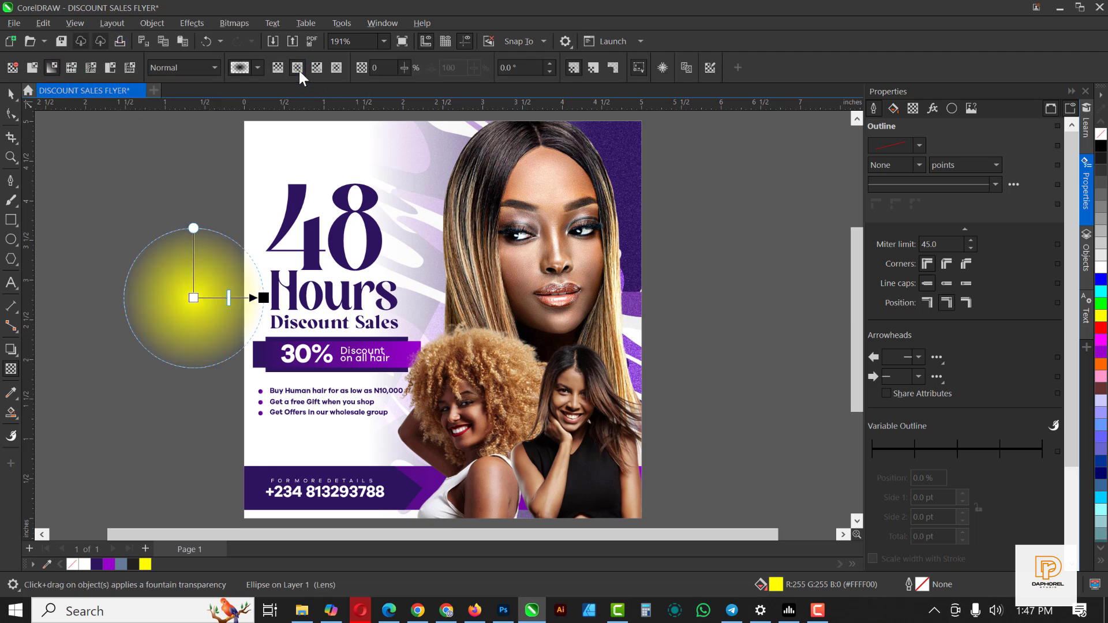
left_click(215, 68)
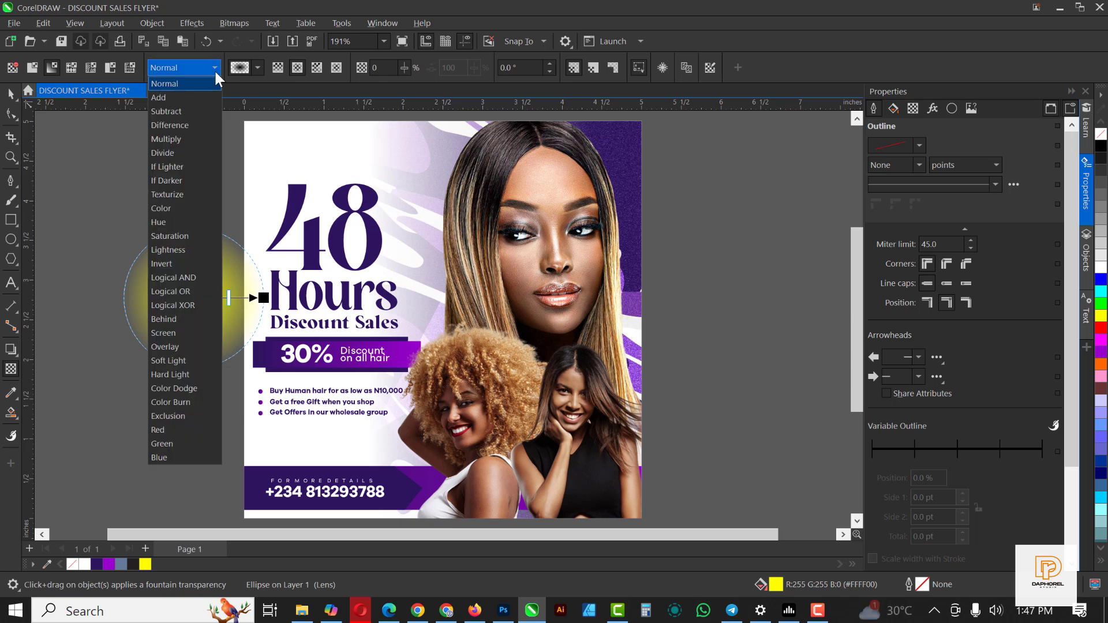
left_click(168, 330)
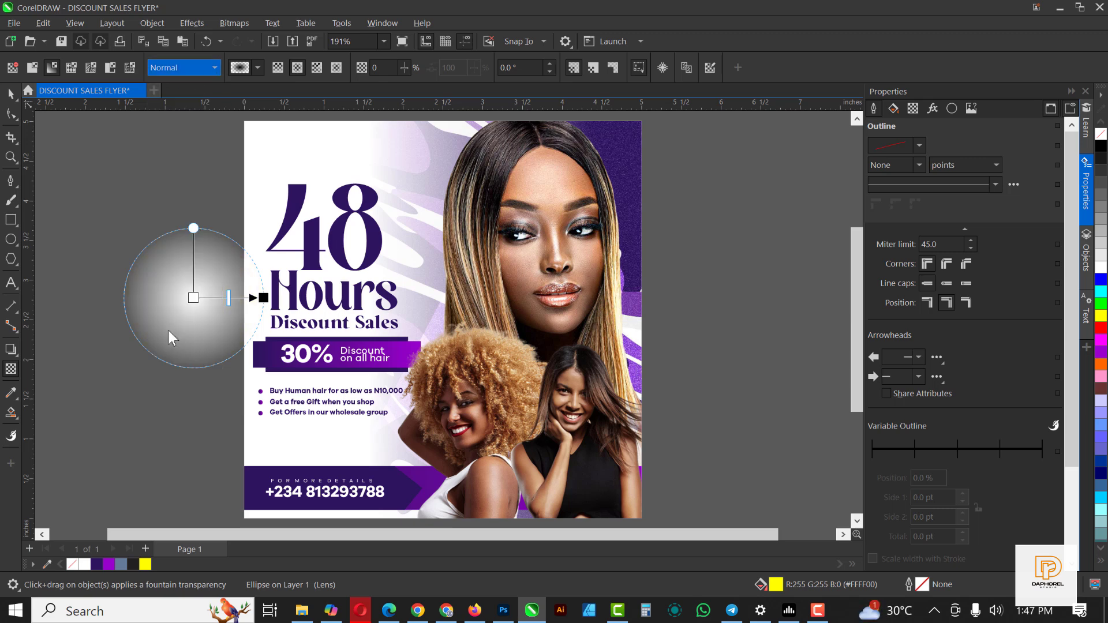
left_click(9, 95)
Colour the glow circle purple (#9900CC) and position it over the top model's hair
left_click_drag(211, 302, 455, 335)
left_click_drag(532, 371, 521, 420)
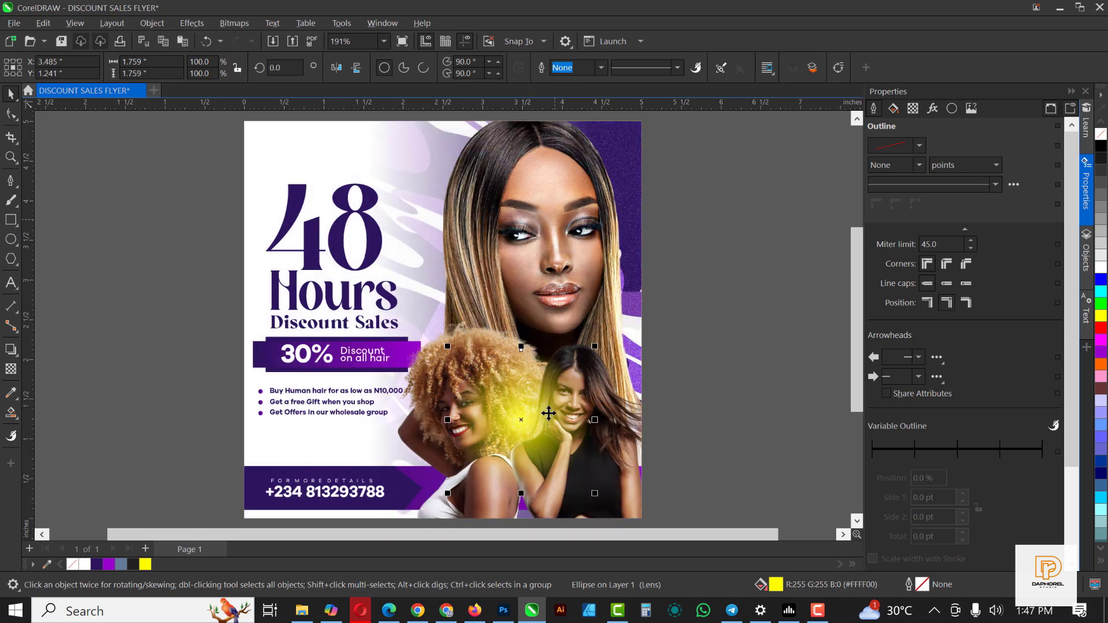
left_click(107, 564)
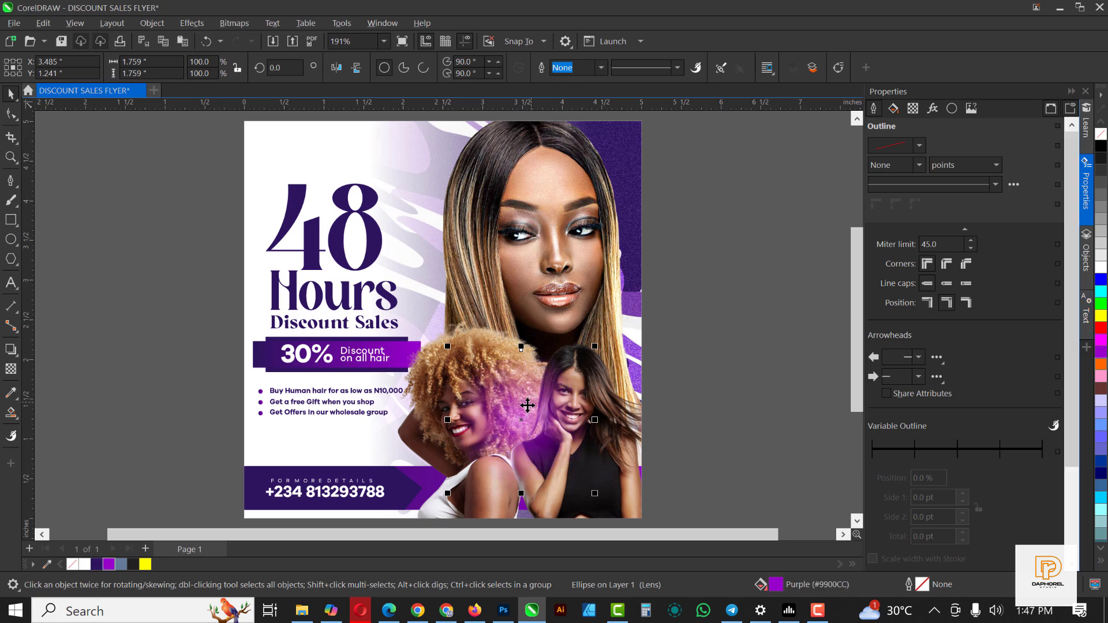
left_click_drag(523, 410, 474, 288)
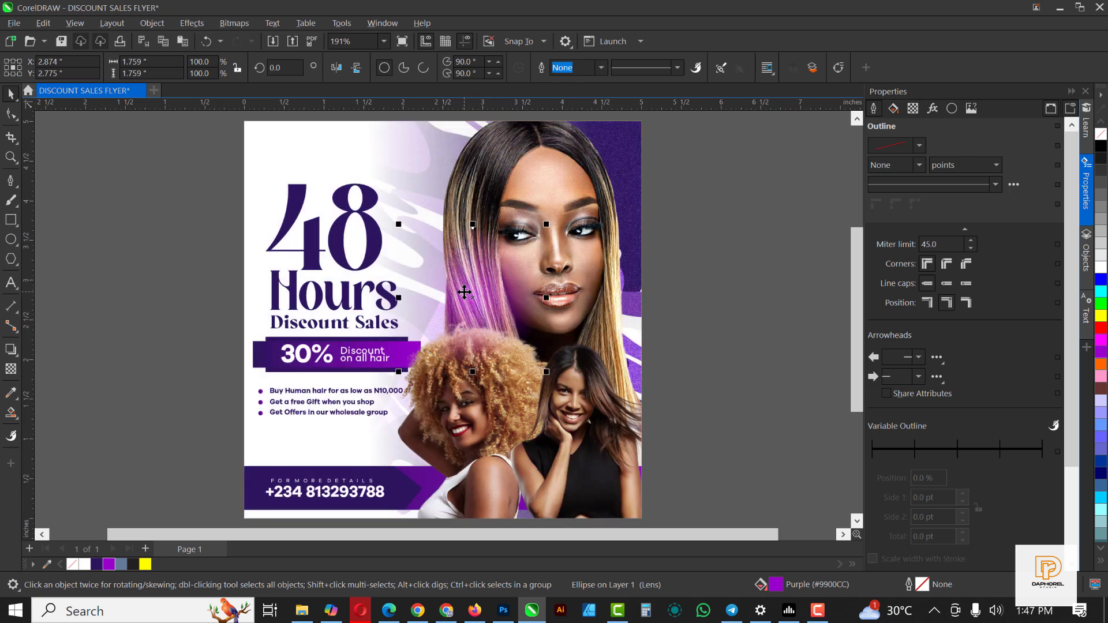
left_click_drag(464, 293, 461, 177)
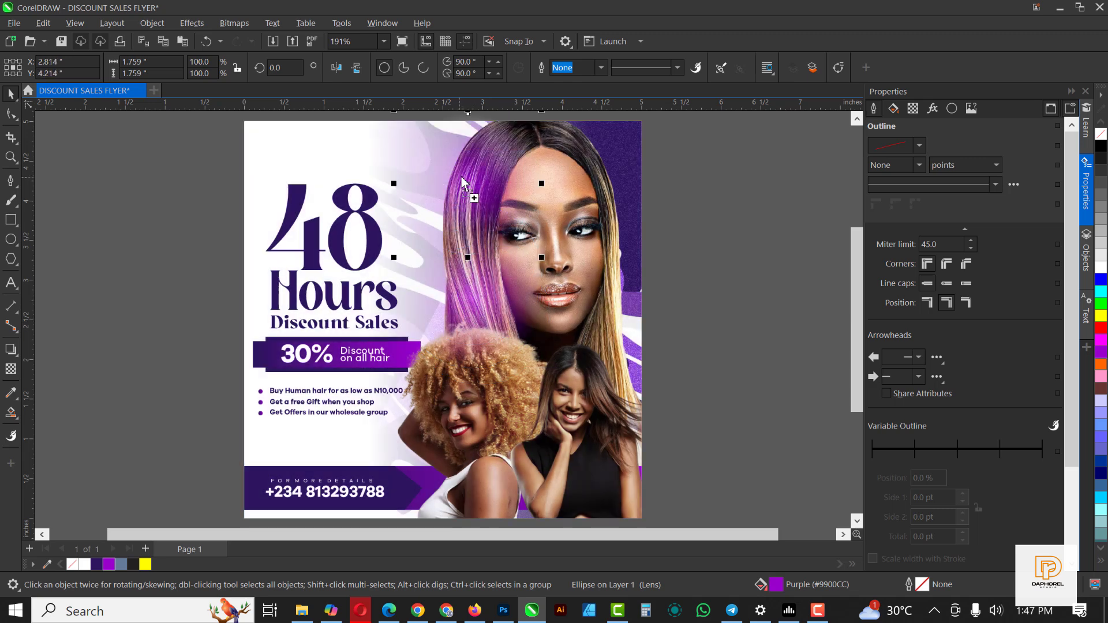
right_click(461, 176)
left_click(720, 191)
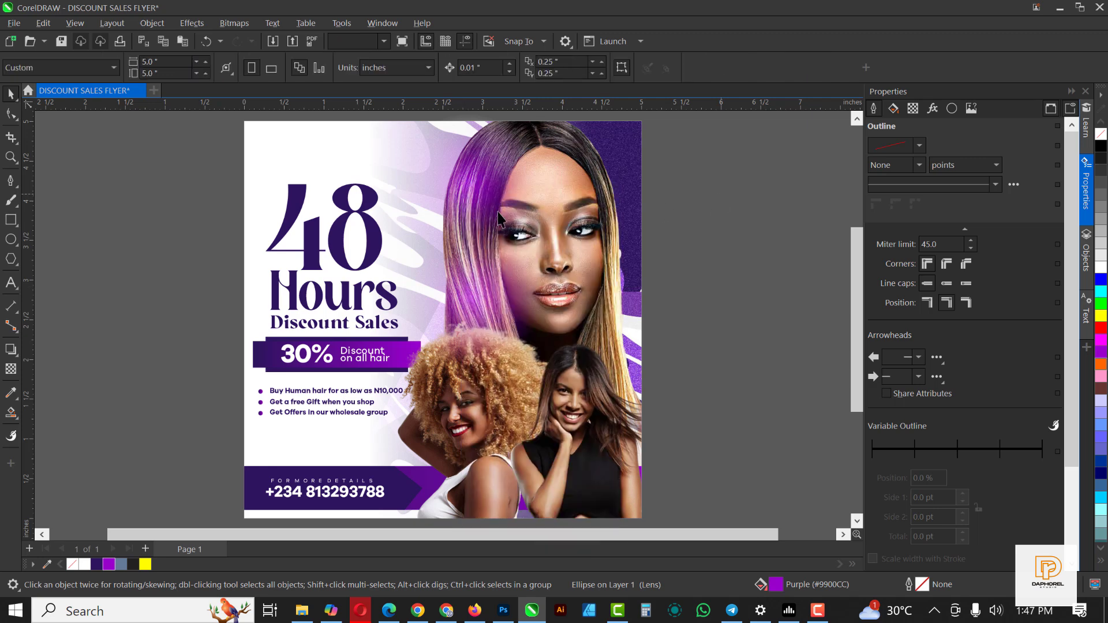
Narrow the purple glow into an ellipse over the two lower women's hair
left_click(479, 185)
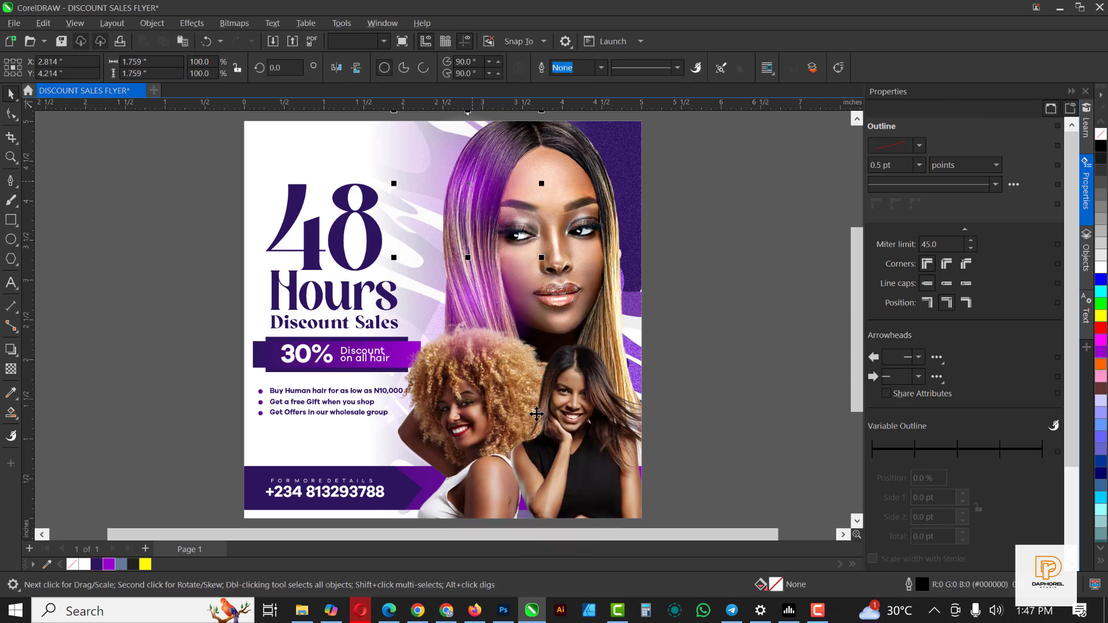
left_click_drag(536, 414, 556, 509)
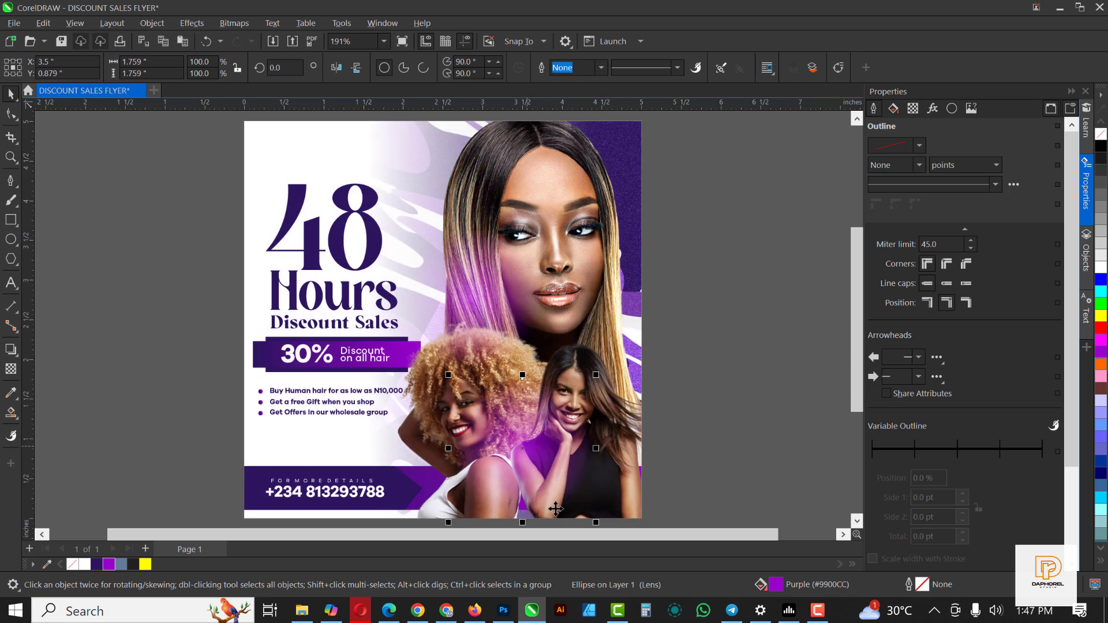
left_click_drag(596, 448, 545, 446)
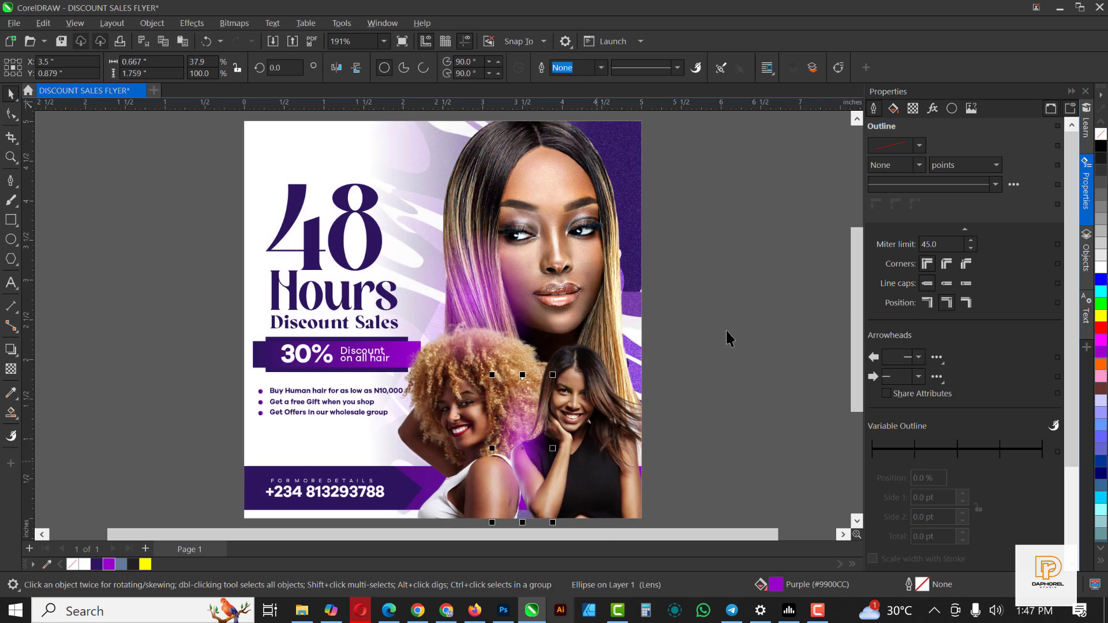
key("Escape")
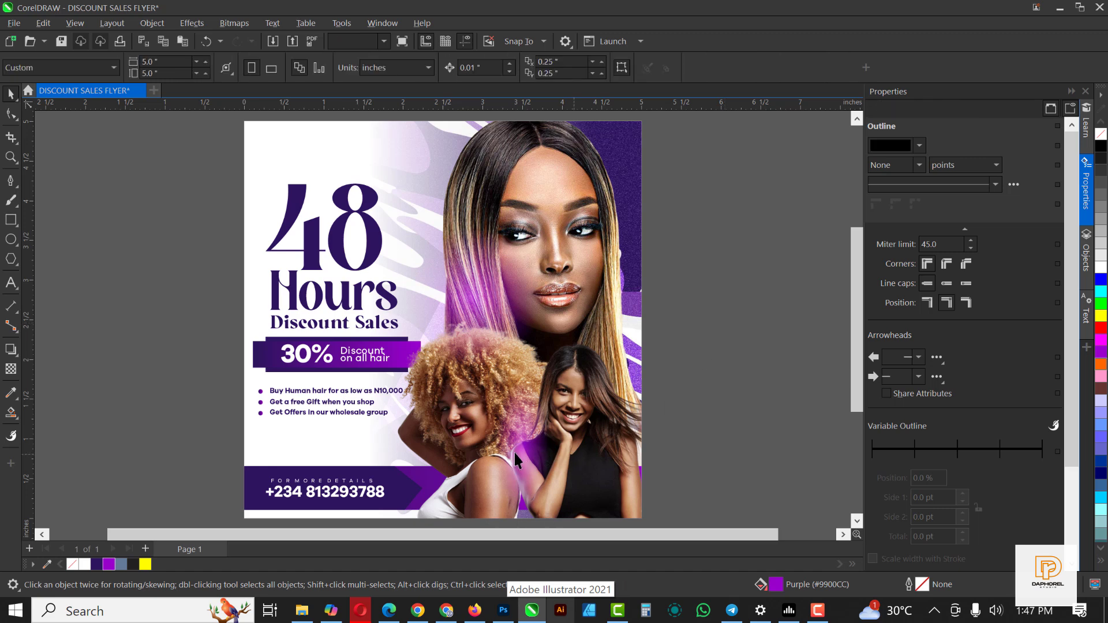
Place the narrow glow over the top woman's right-side hair, then toward the flyer's left side
left_click(513, 451)
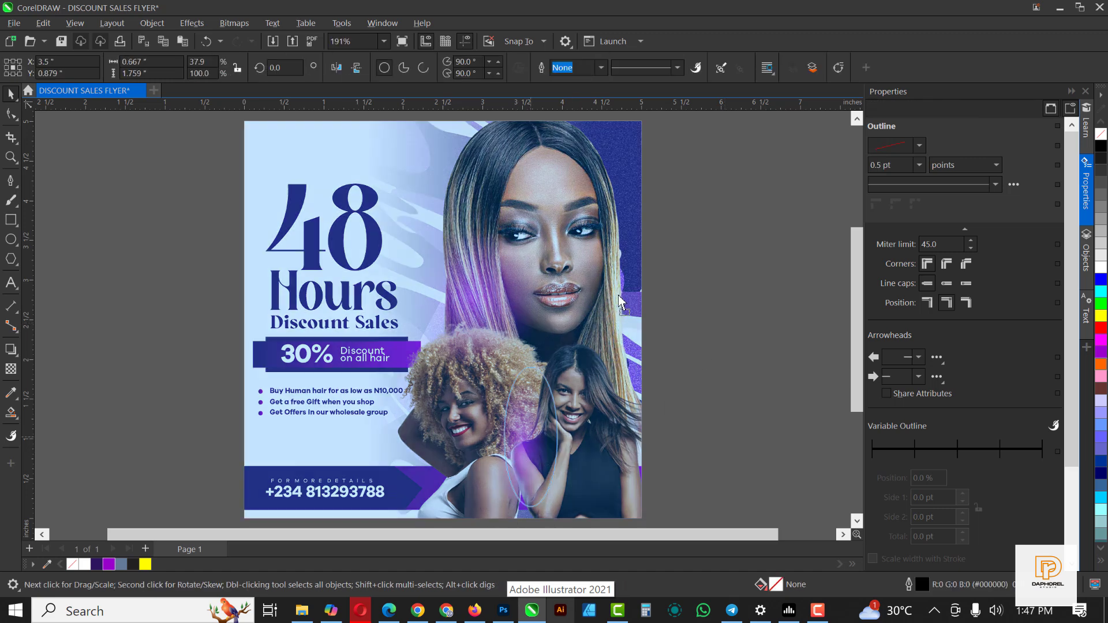
left_click_drag(618, 296, 607, 287)
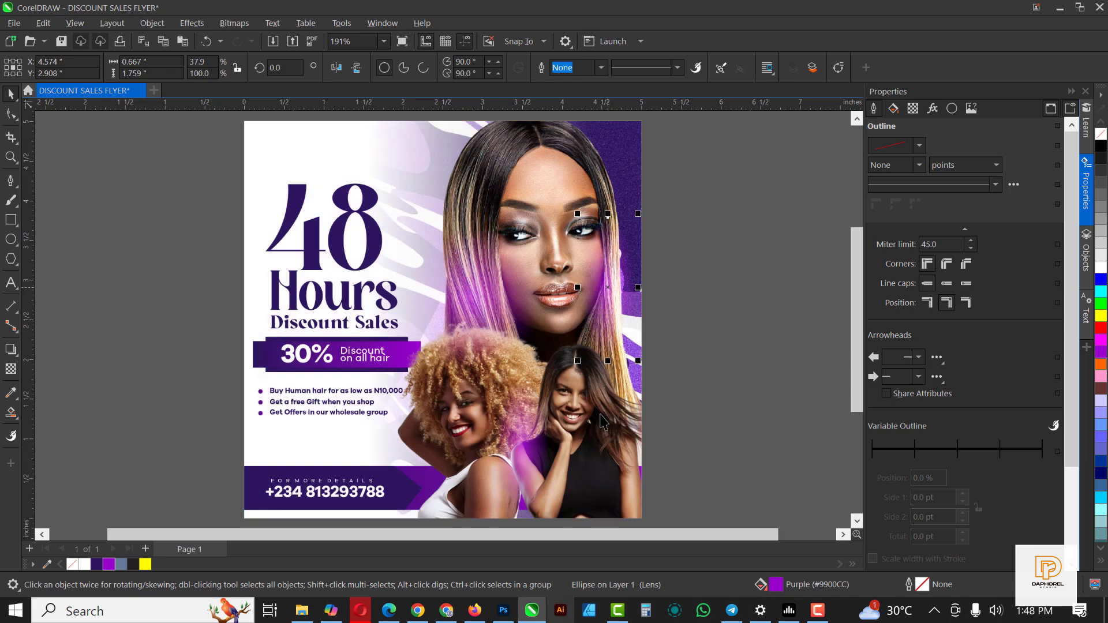
left_click(742, 315)
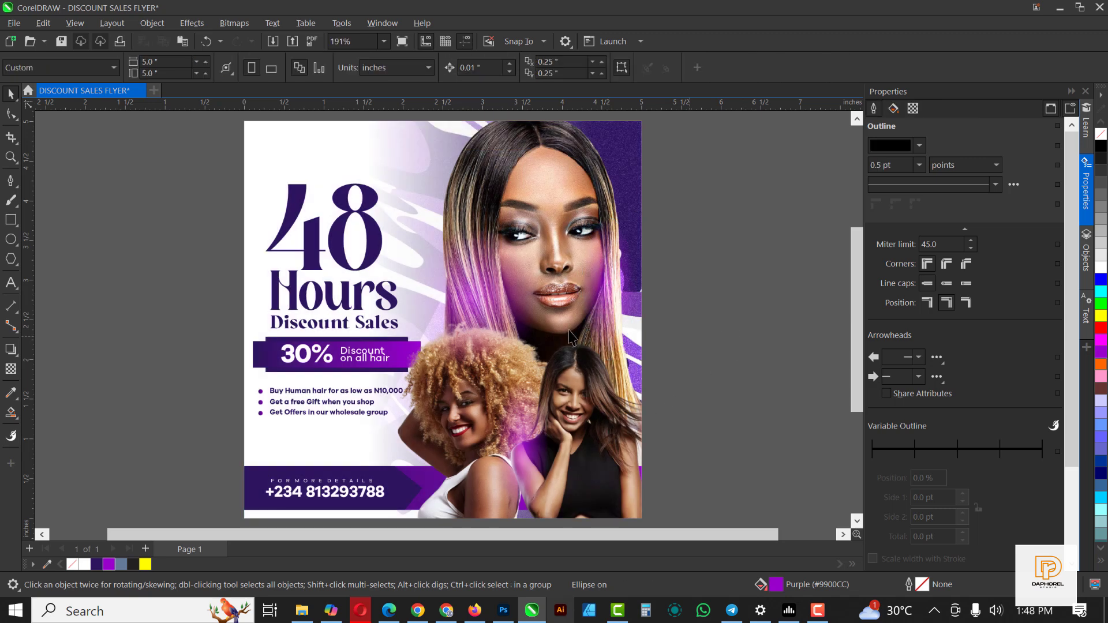
left_click(607, 284)
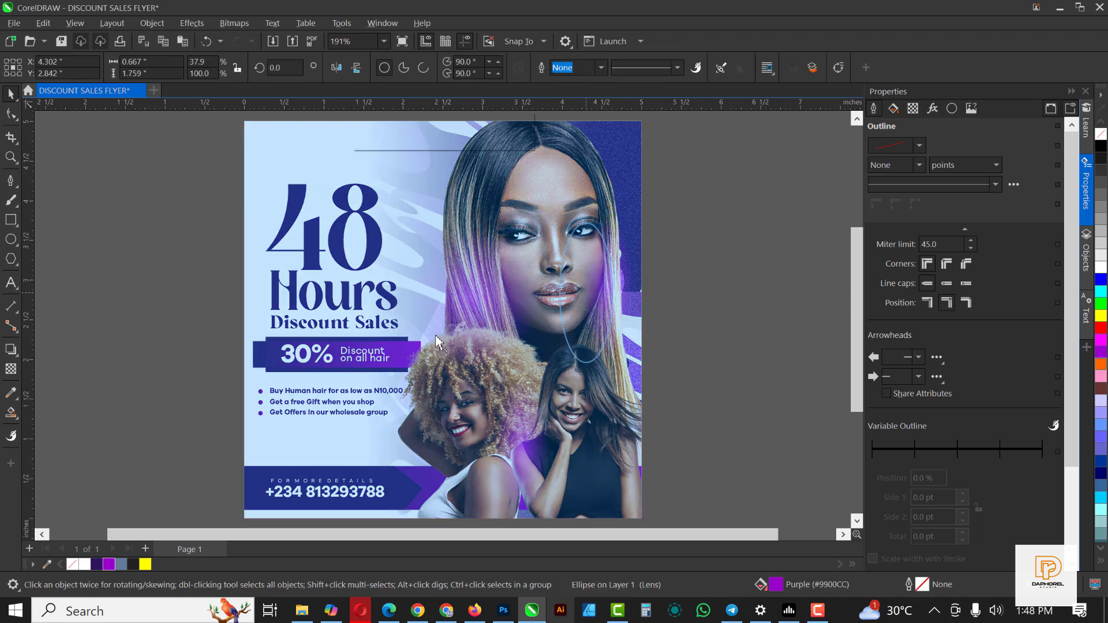
left_click_drag(436, 342, 383, 477)
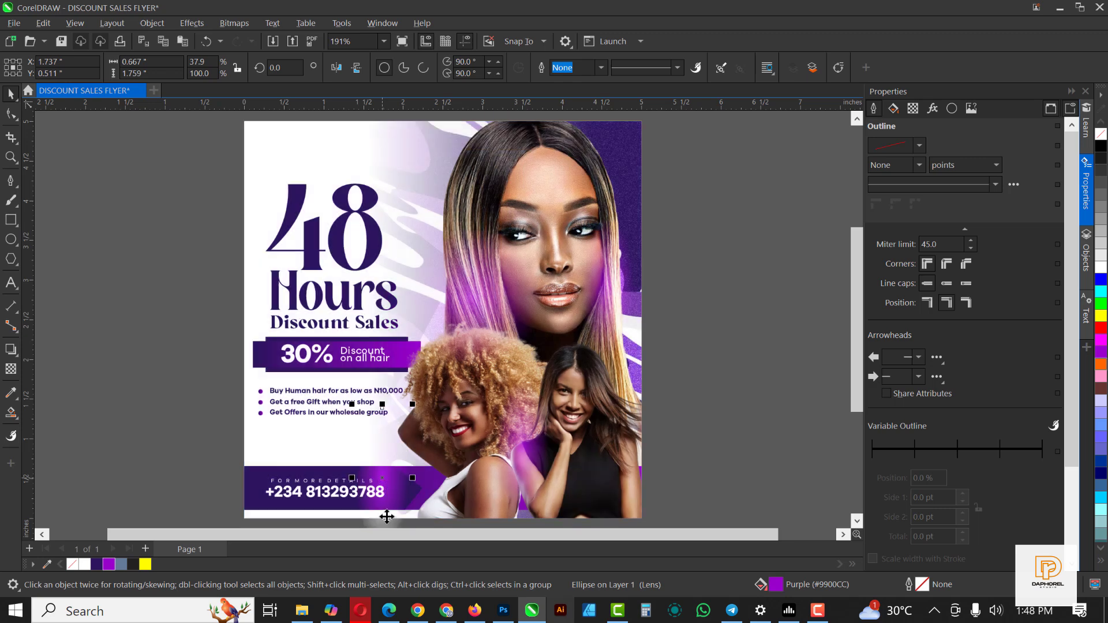
Widen and flatten the purple glow ellipse, then position it behind the Discount Sales line and 30% banner
left_click_drag(412, 441, 508, 440)
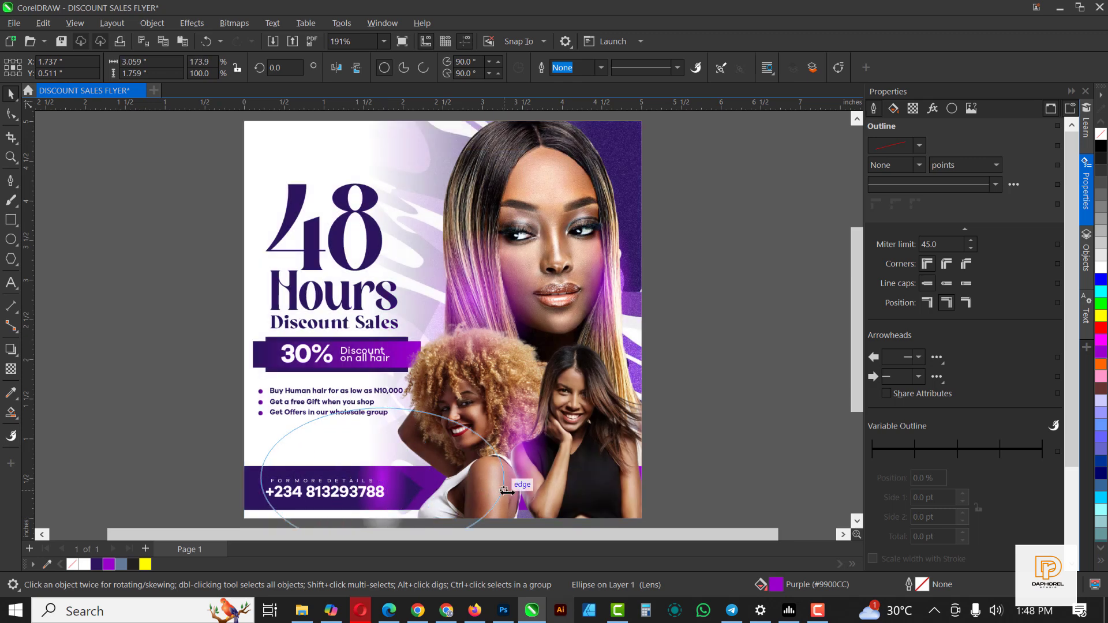
left_click_drag(382, 404, 398, 456)
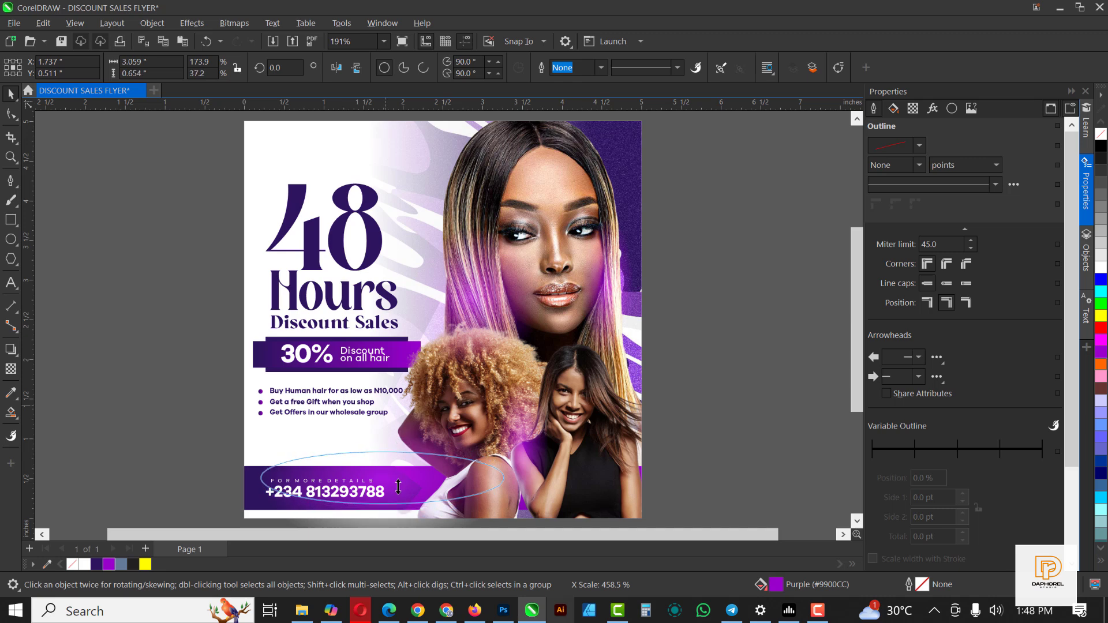
left_click_drag(385, 407, 382, 340)
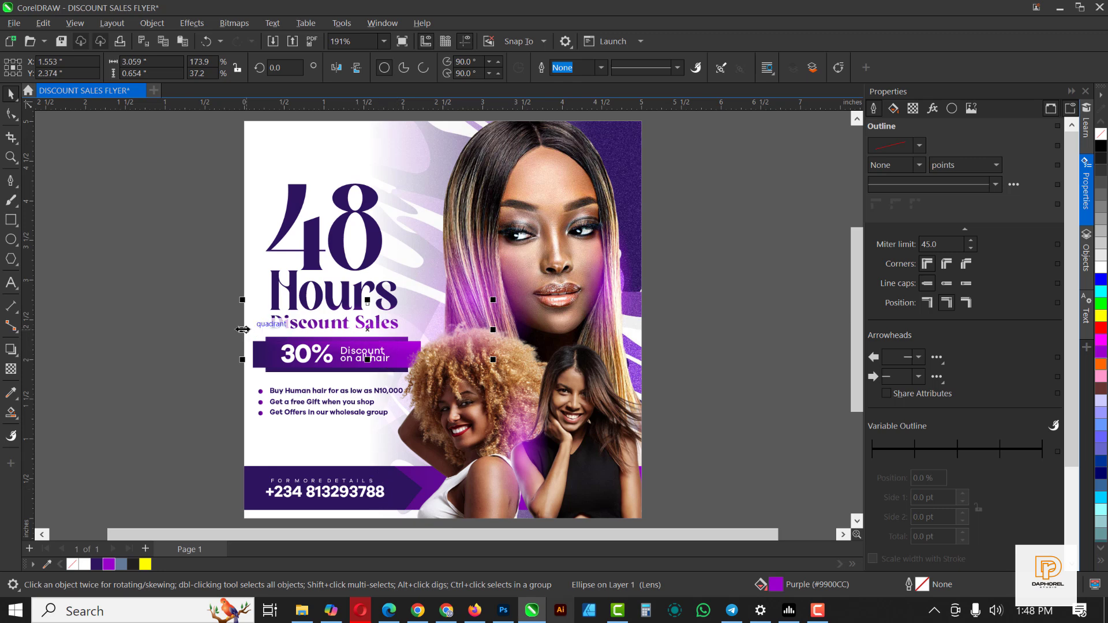
left_click_drag(241, 330, 248, 329)
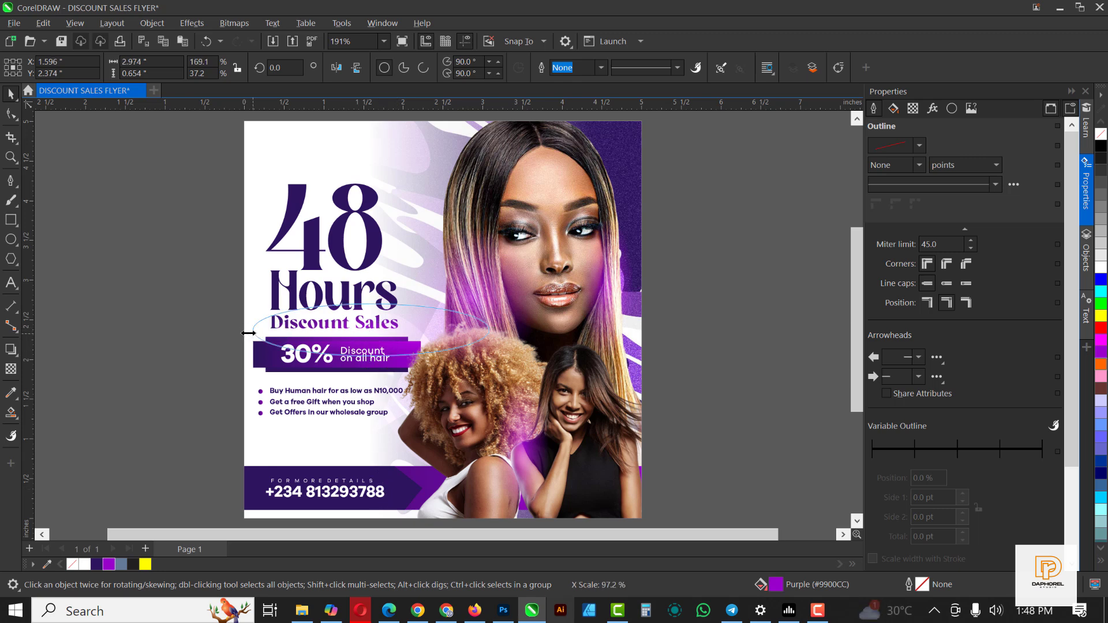
left_click(160, 333)
scroll(318, 358, "down", 1)
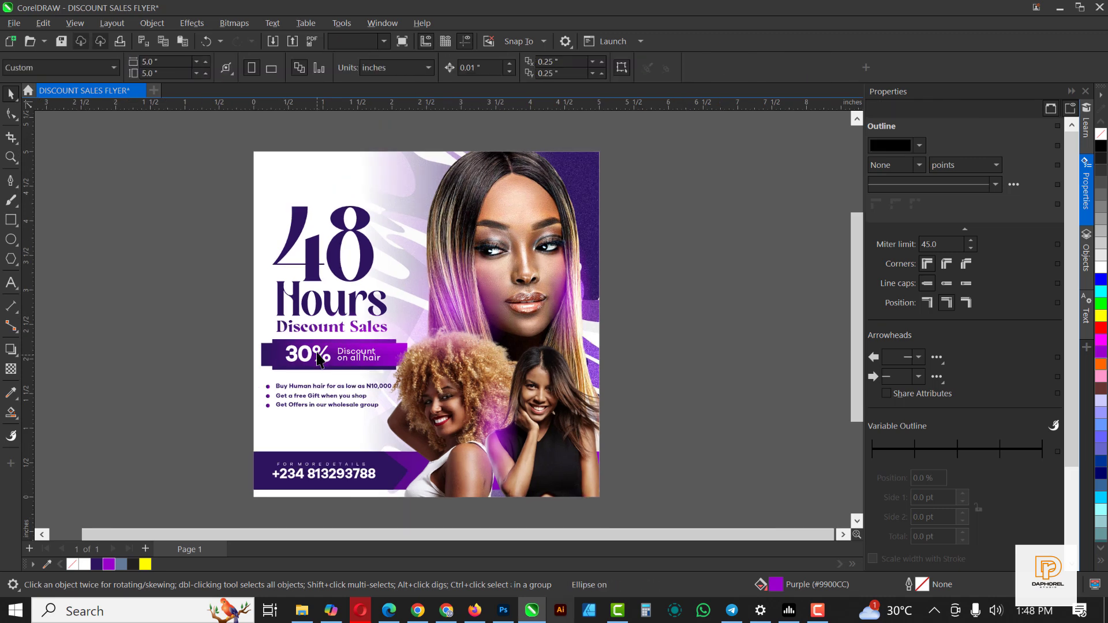
scroll(317, 358, "up", 1)
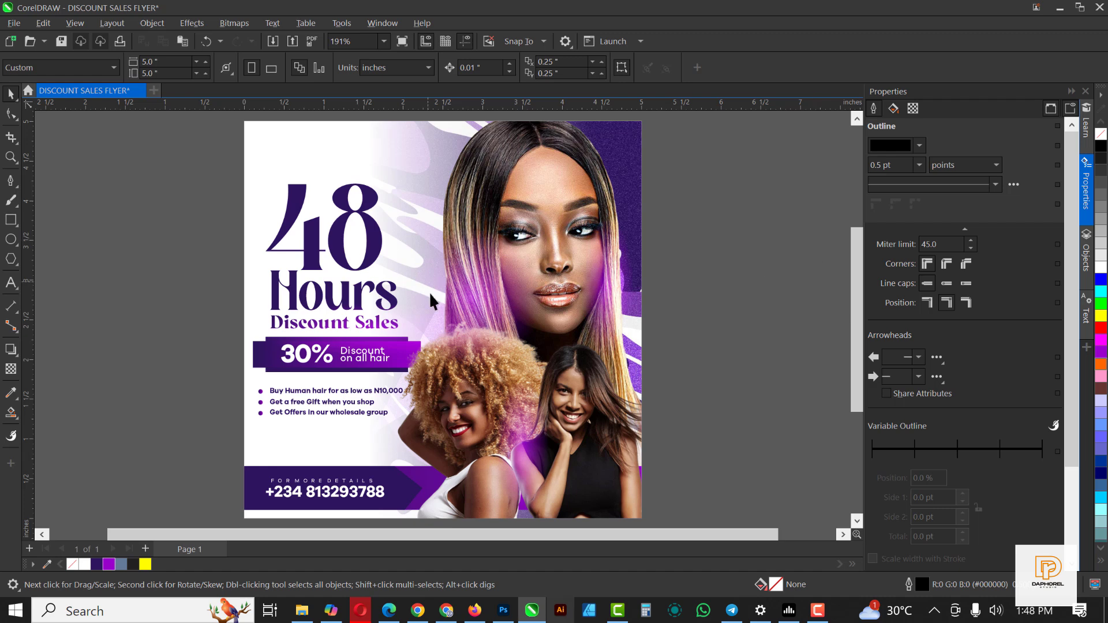
left_click(540, 179)
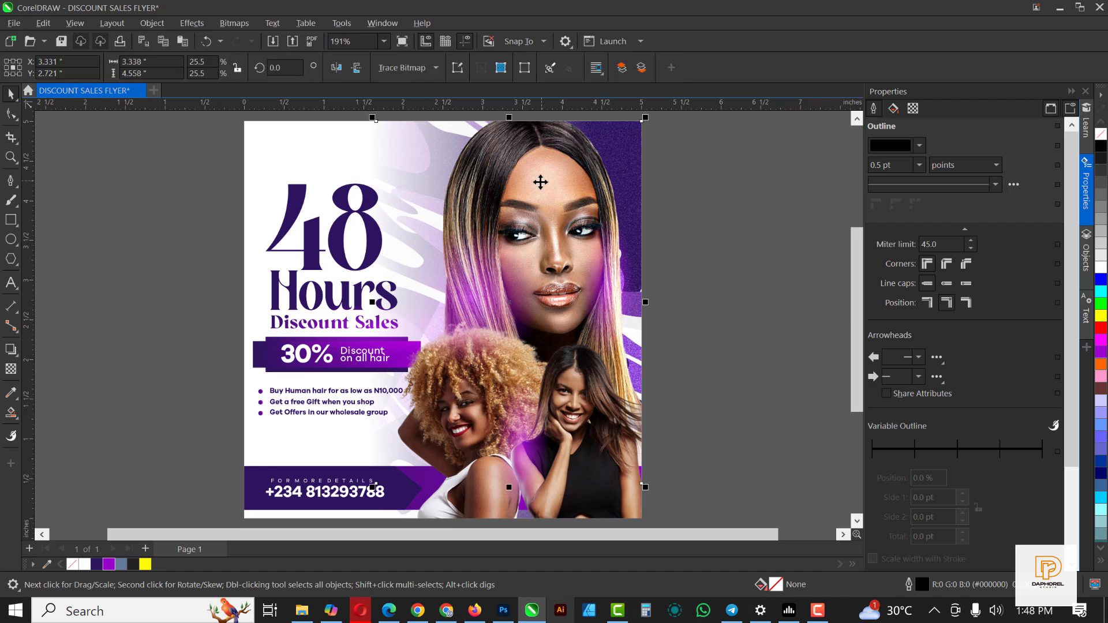
left_click(433, 447)
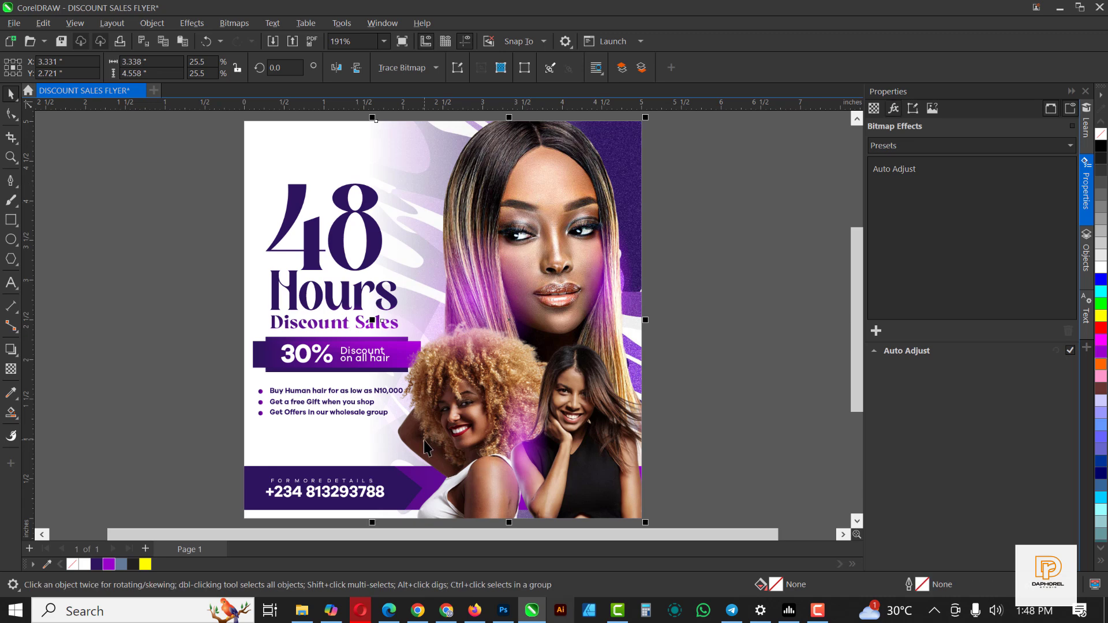
left_click(574, 506)
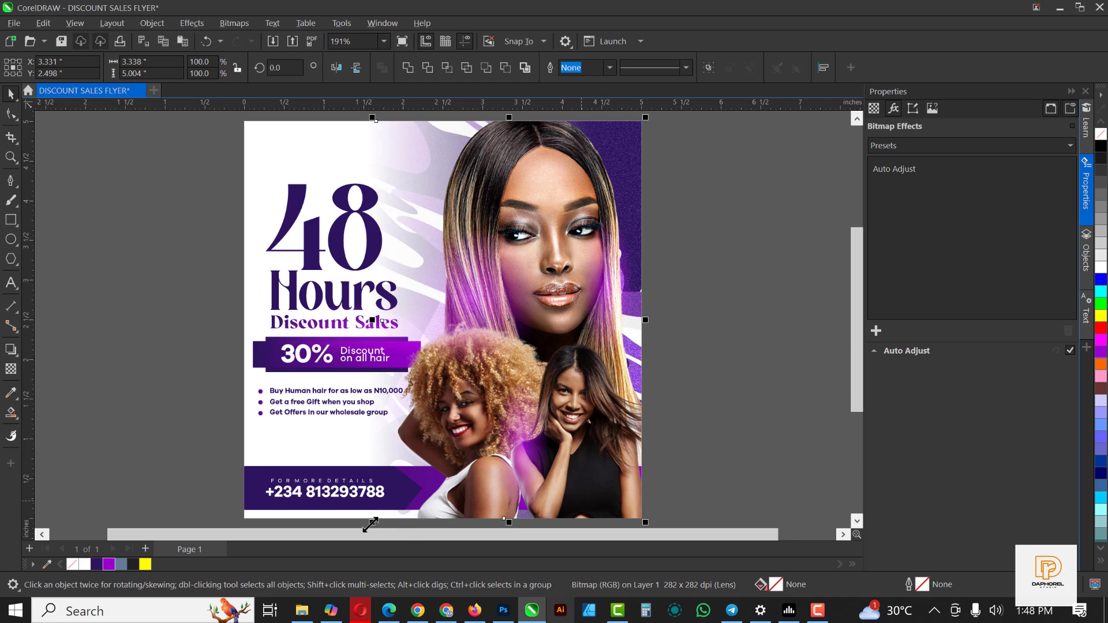
left_click_drag(370, 524, 383, 507)
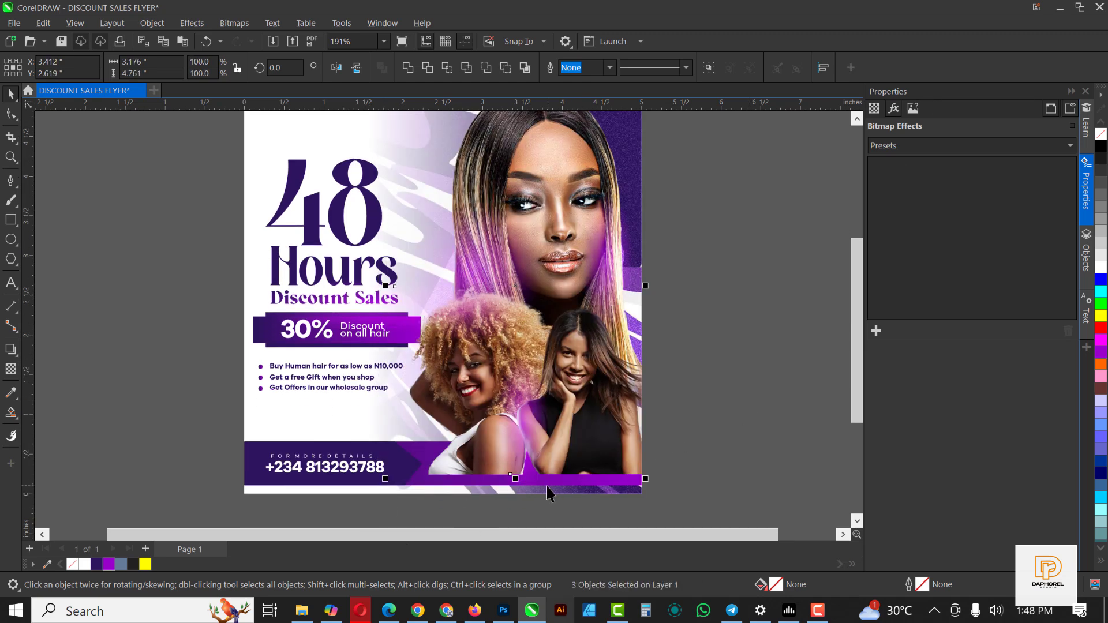
key("ctrl+z")
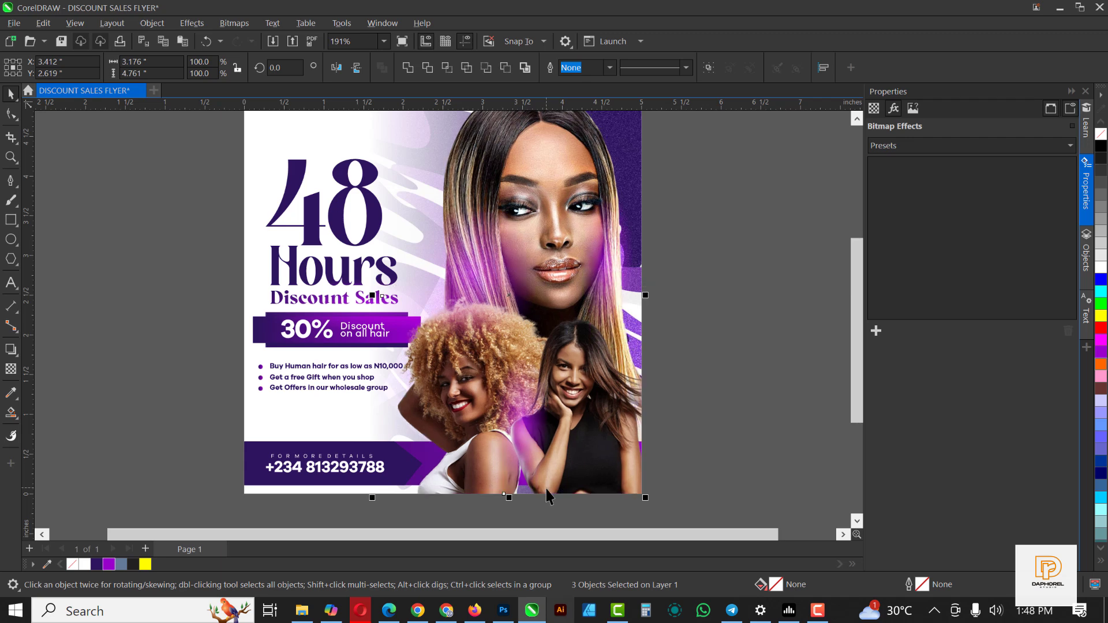
key("Escape")
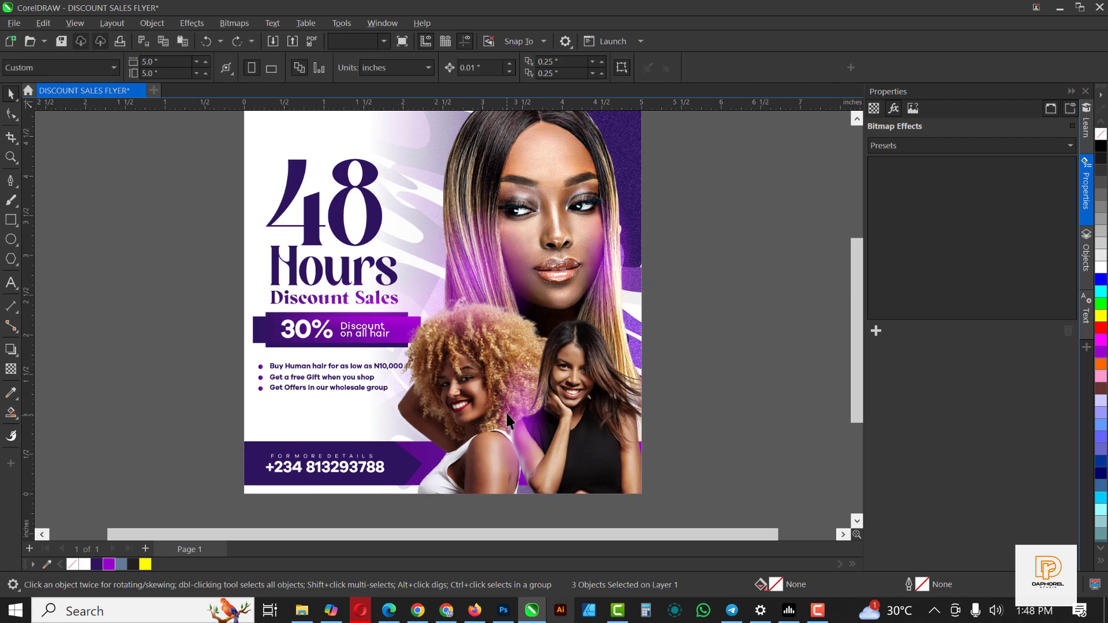
scroll(501, 417, "up", 1)
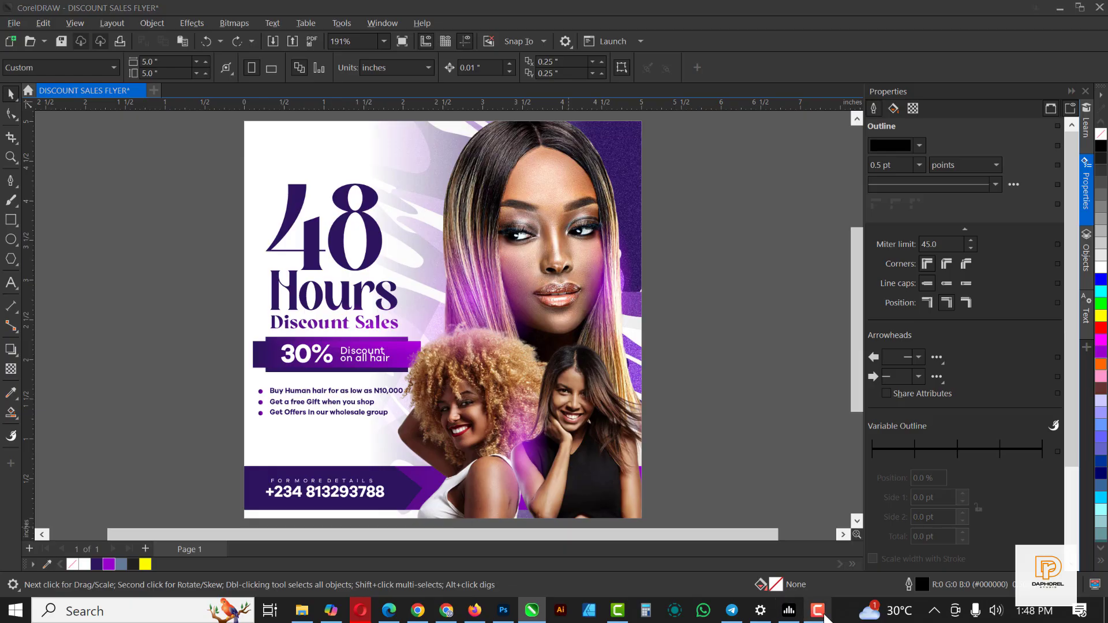